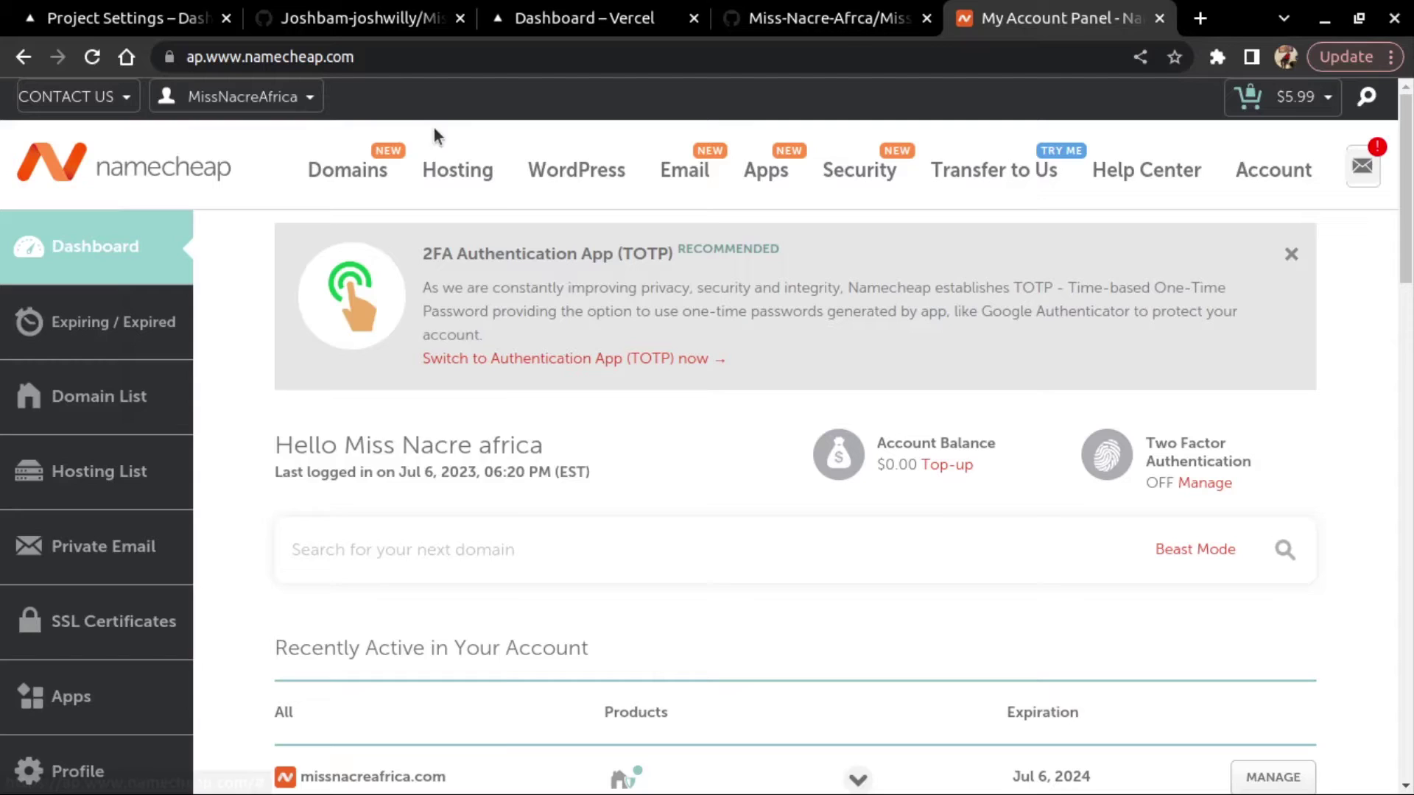
Look up joshua.com from the Namecheap domain search page.
click(368, 163)
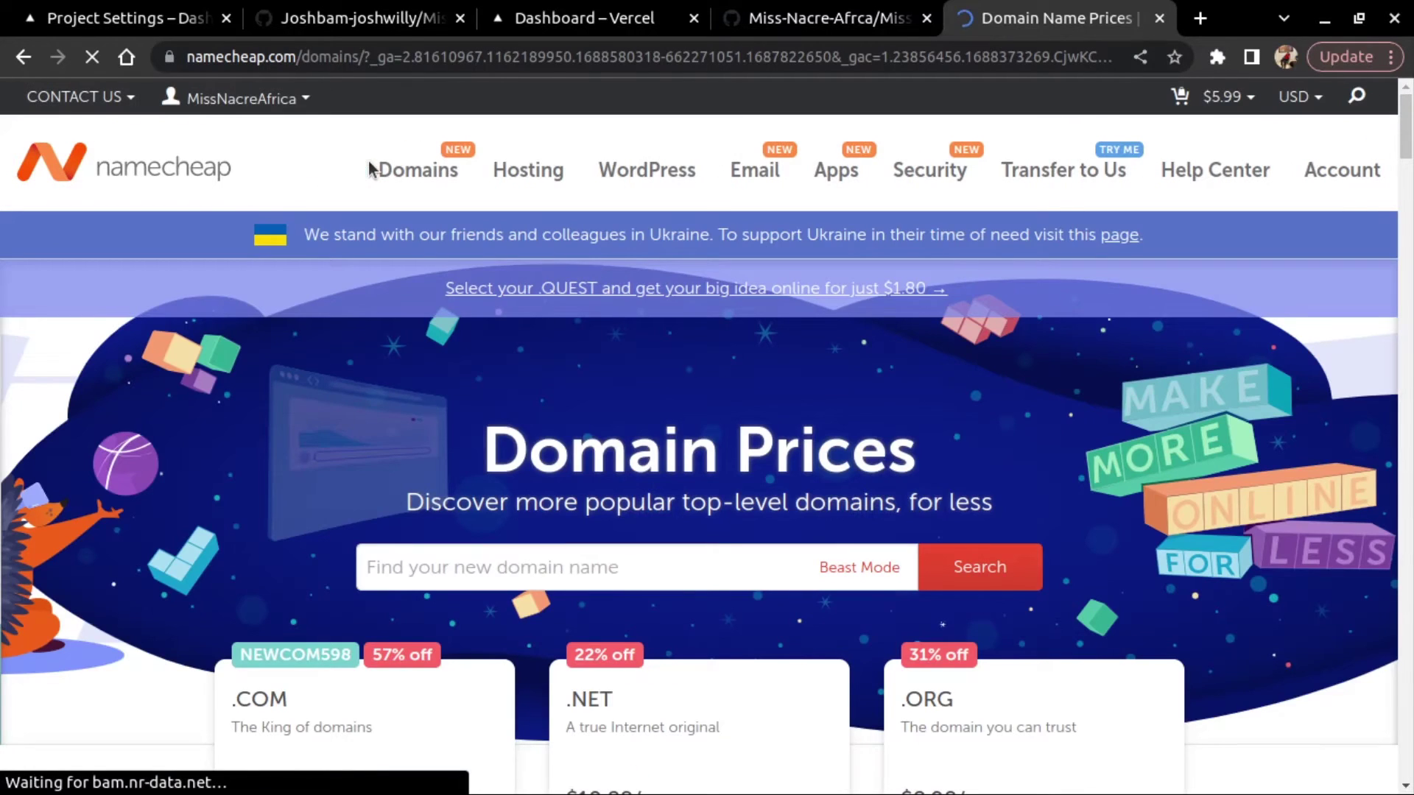
scroll(527, 513, down, 3)
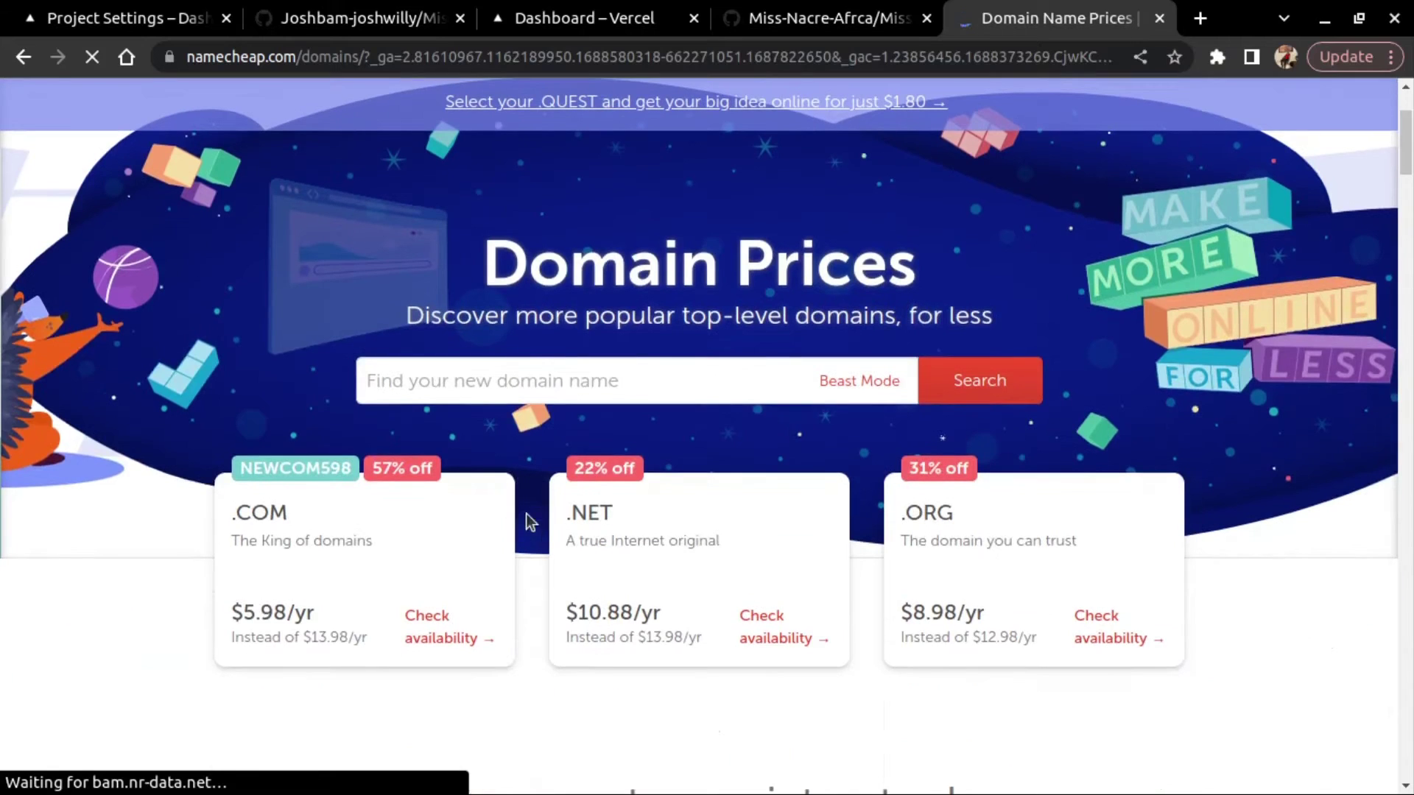
click(466, 384)
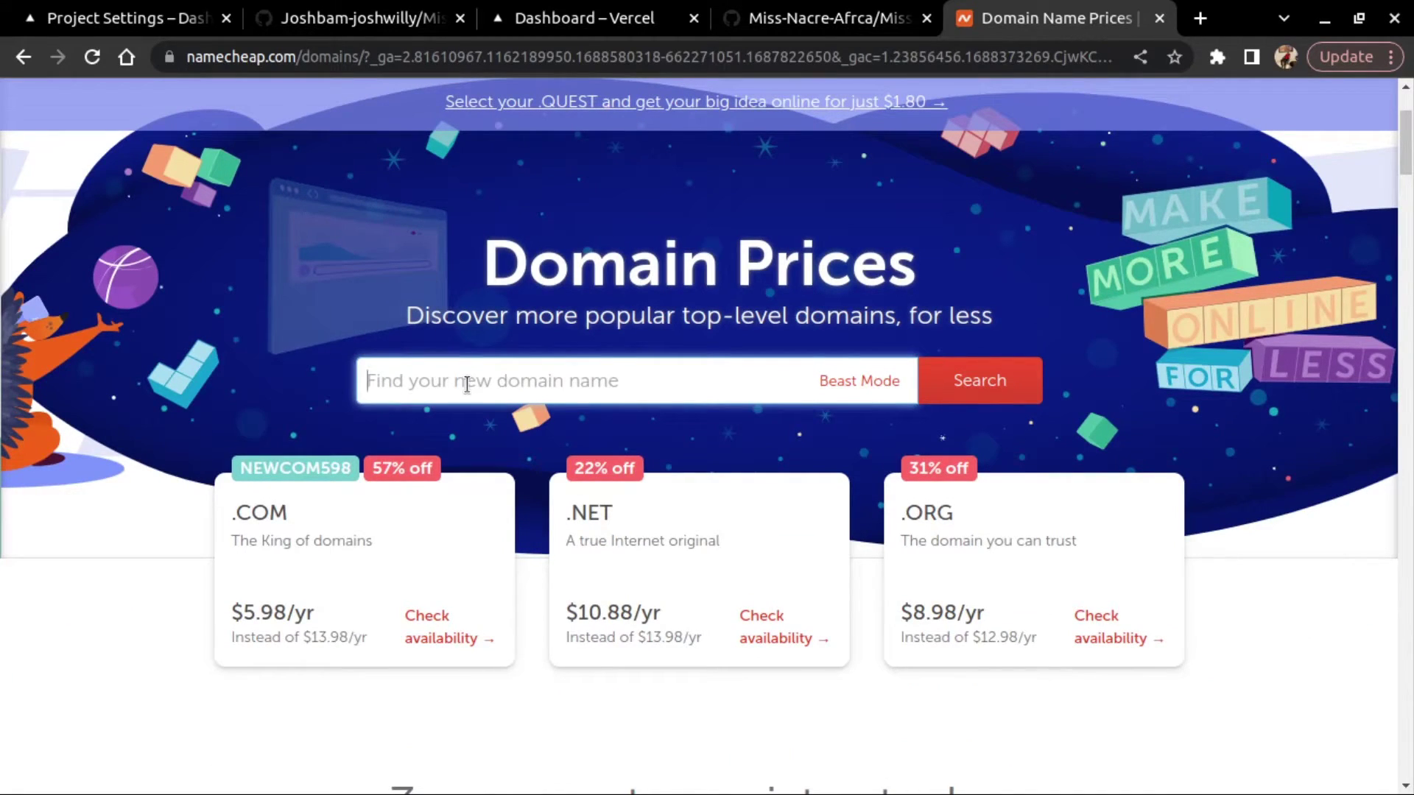
text(jos)
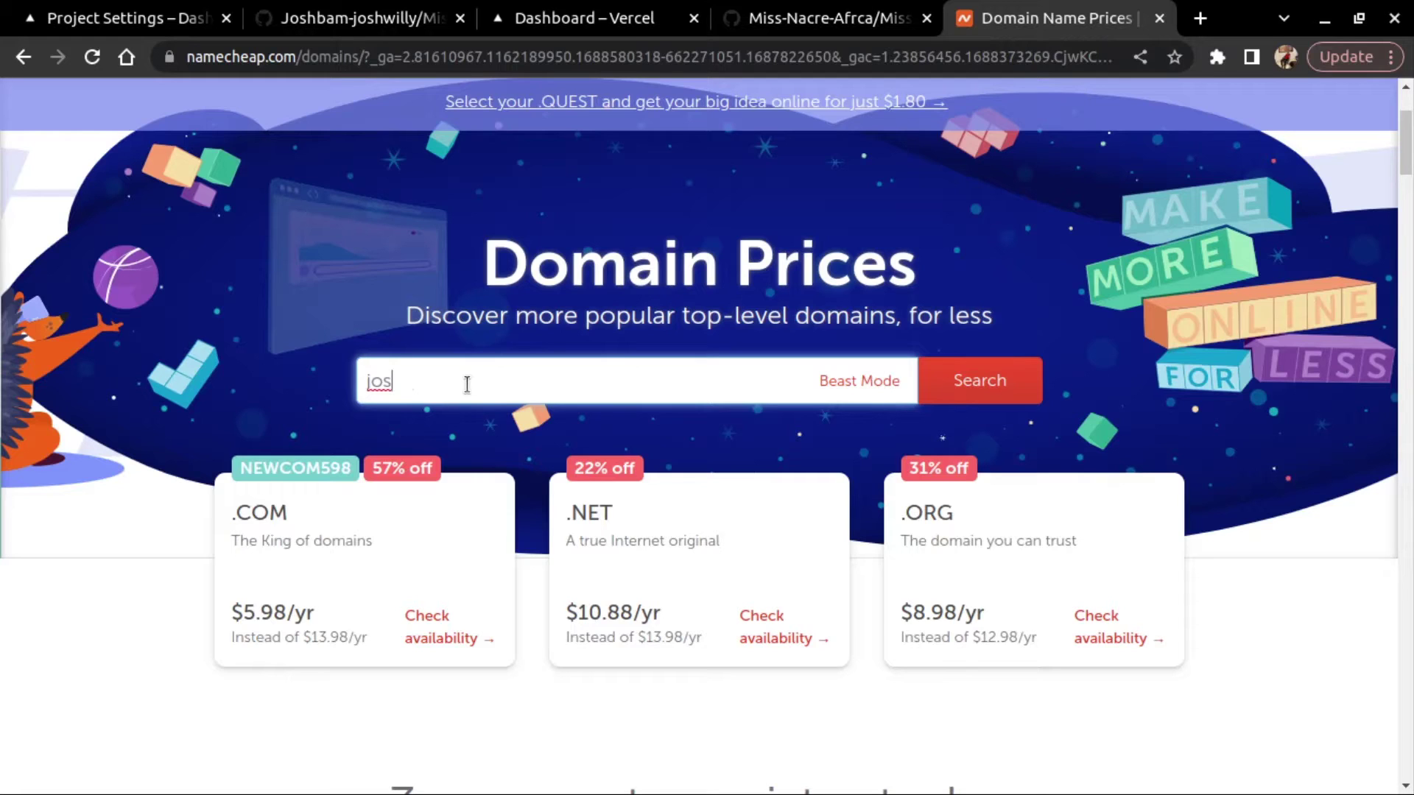
text(hua.)
text(com)
click(954, 382)
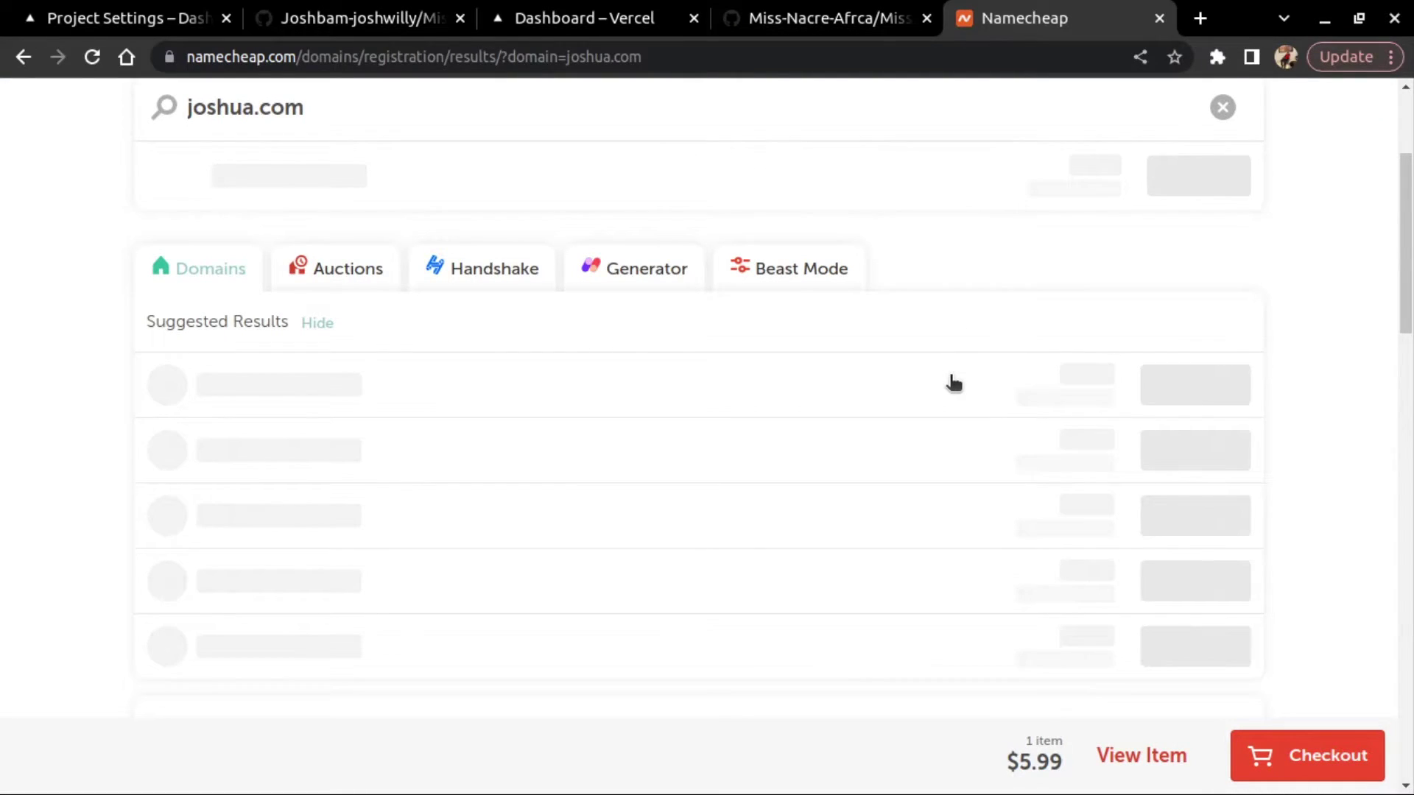
scroll(953, 382, up, 1)
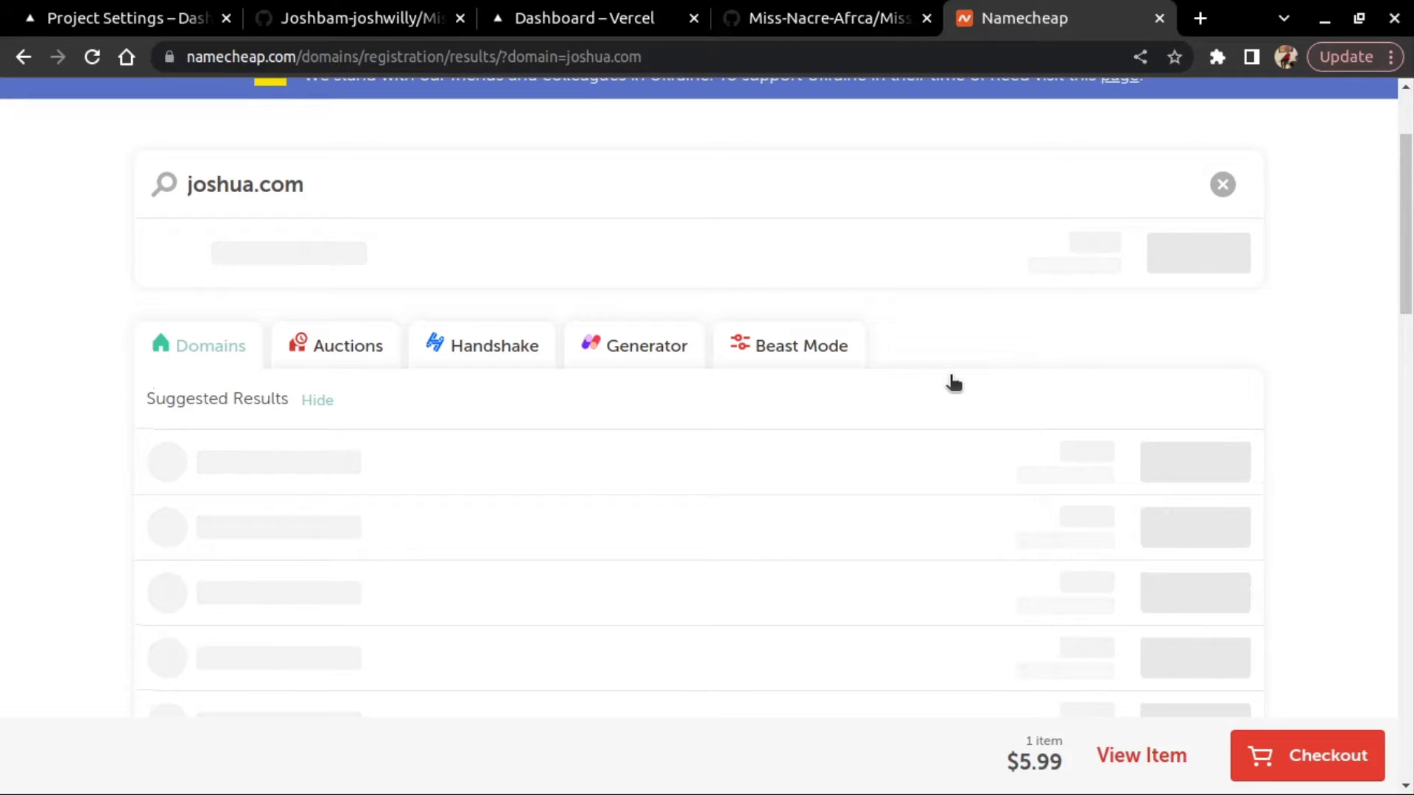
scroll(953, 382, down, 3)
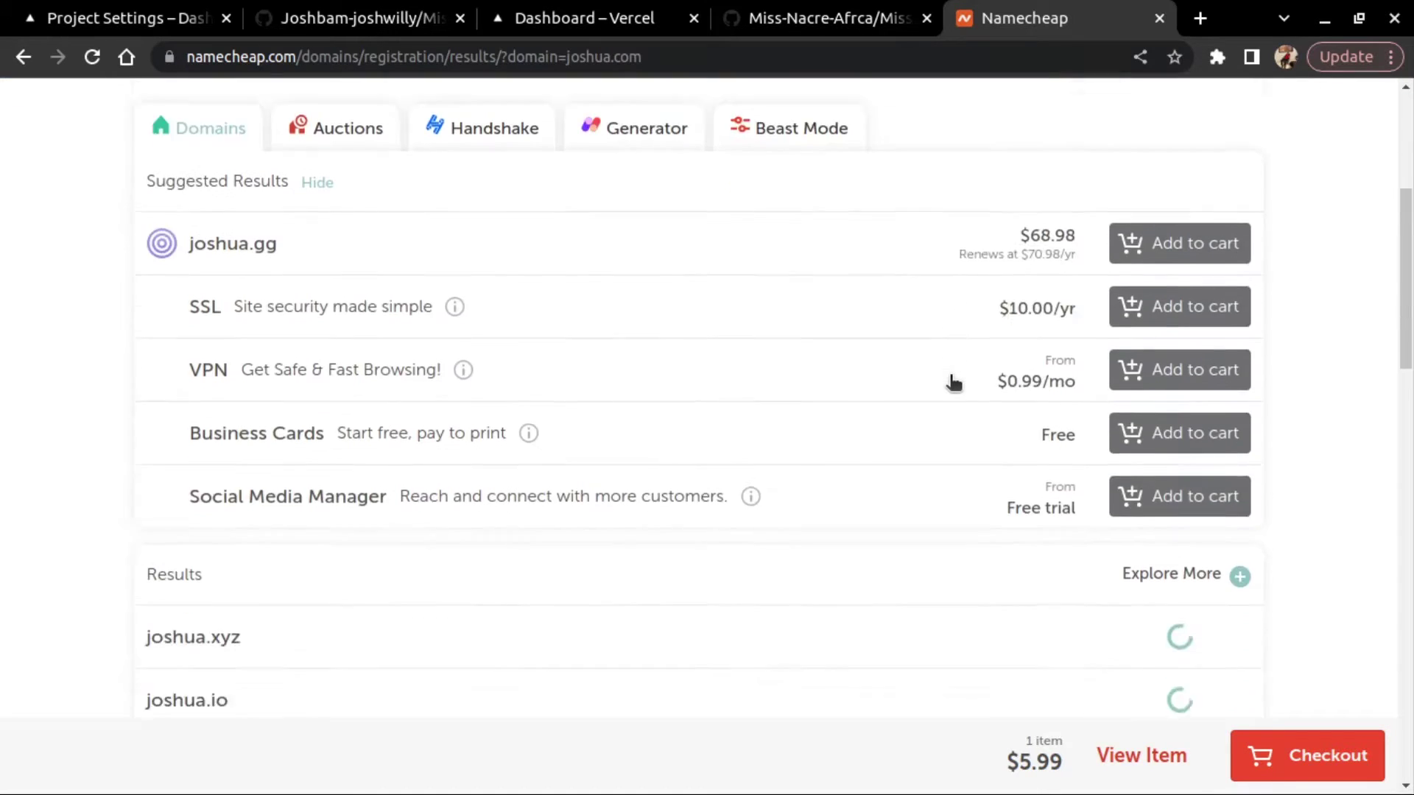
scroll(954, 383, down, 2)
scroll(952, 382, up, 2)
scroll(953, 383, up, 1)
scroll(953, 382, up, 2)
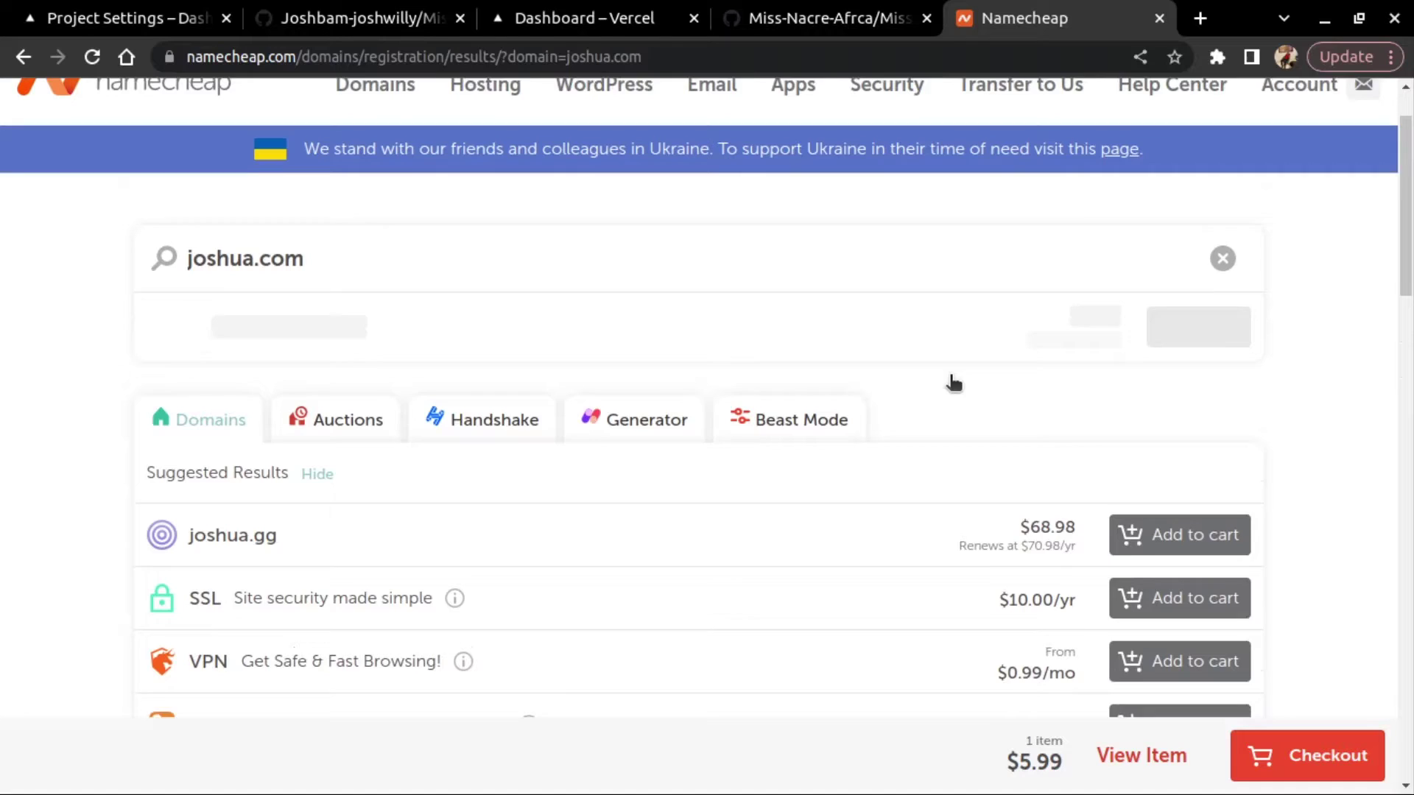
scroll(954, 382, up, 1)
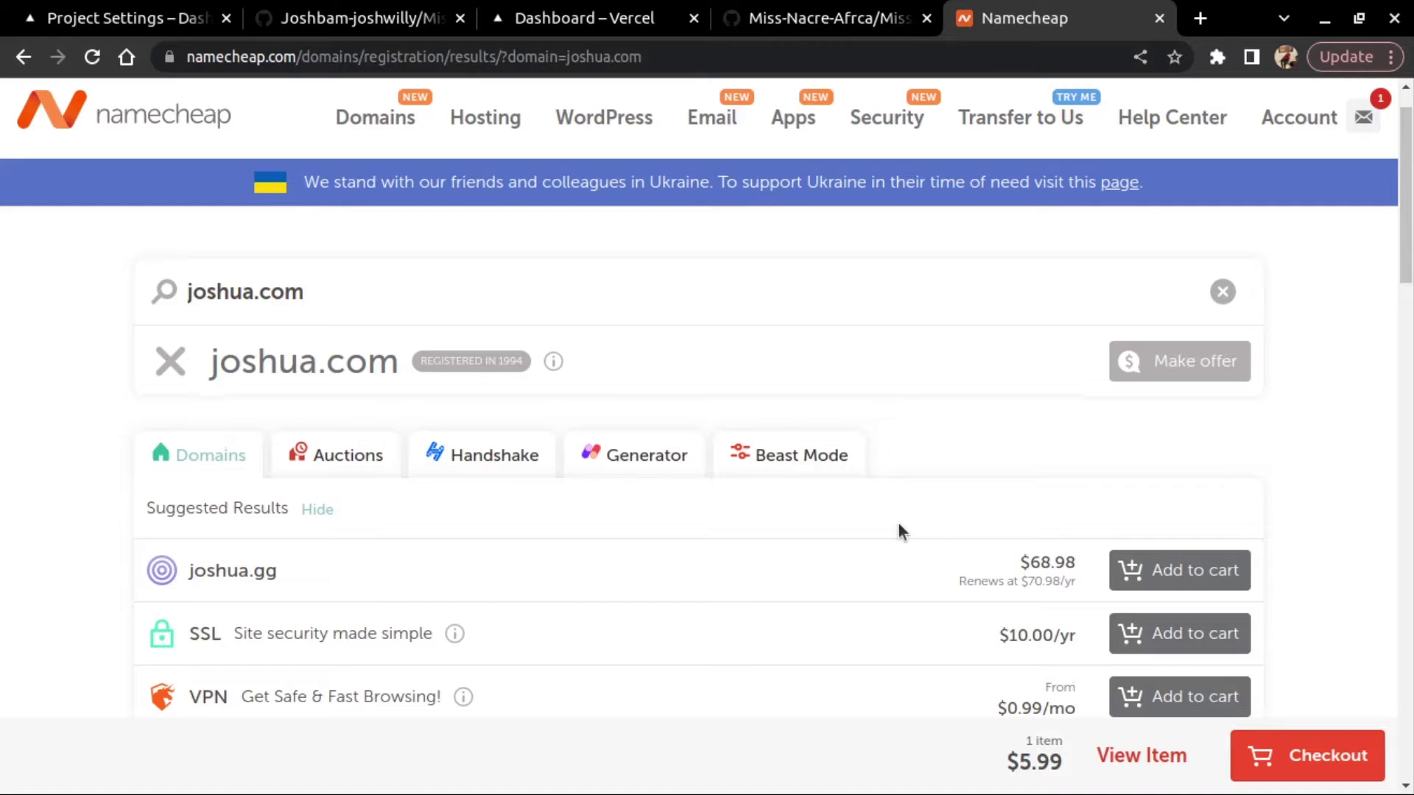
scroll(869, 588, down, 2)
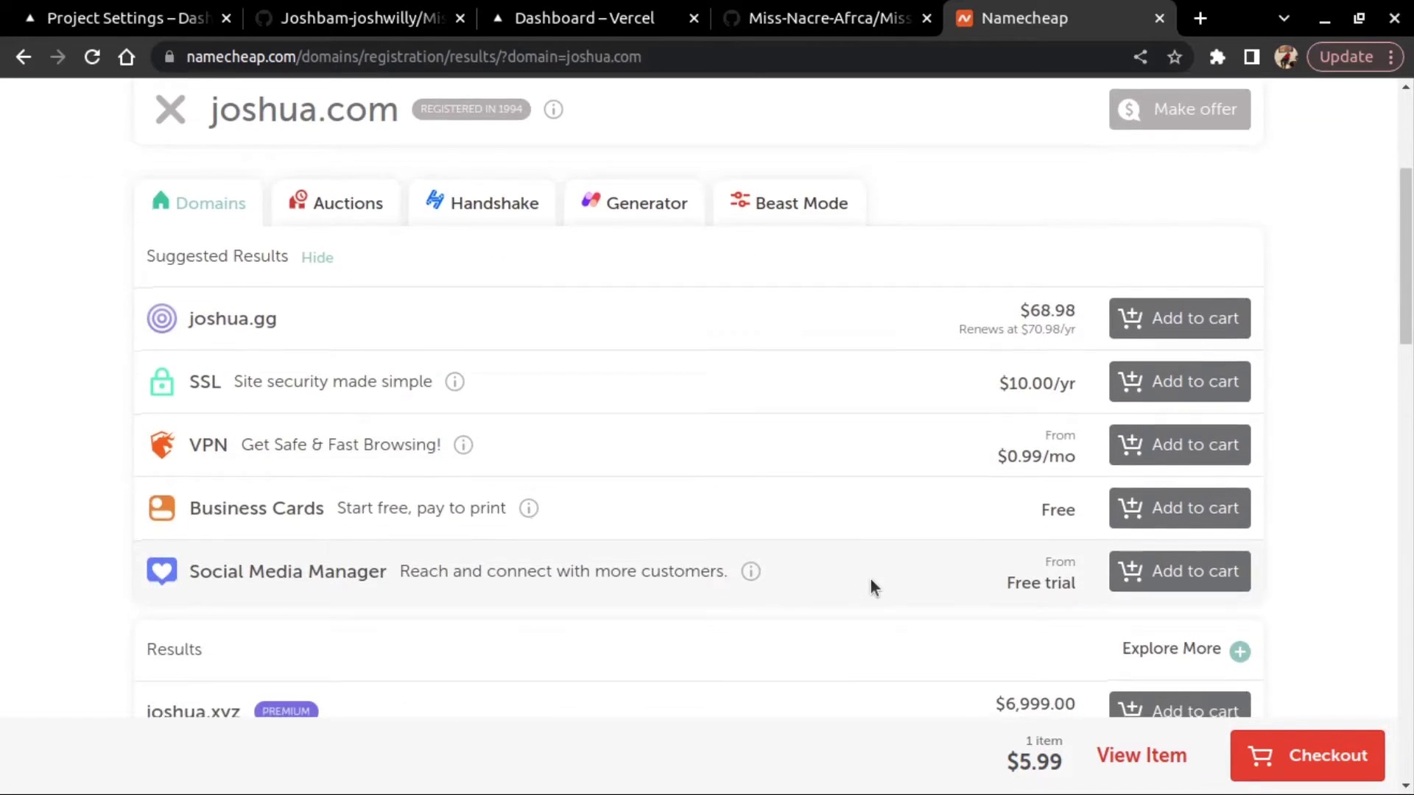
scroll(868, 587, down, 2)
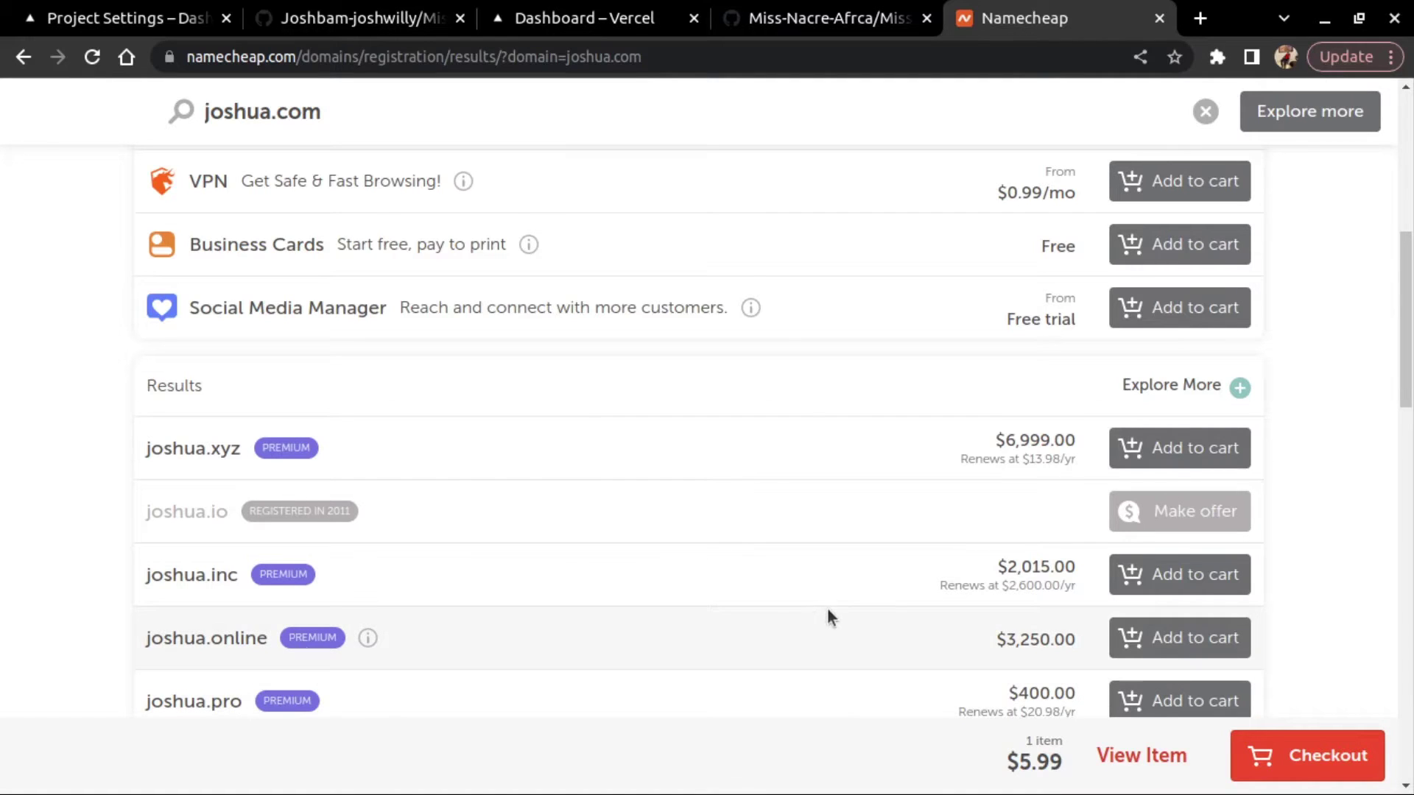
scroll(852, 509, down, 3)
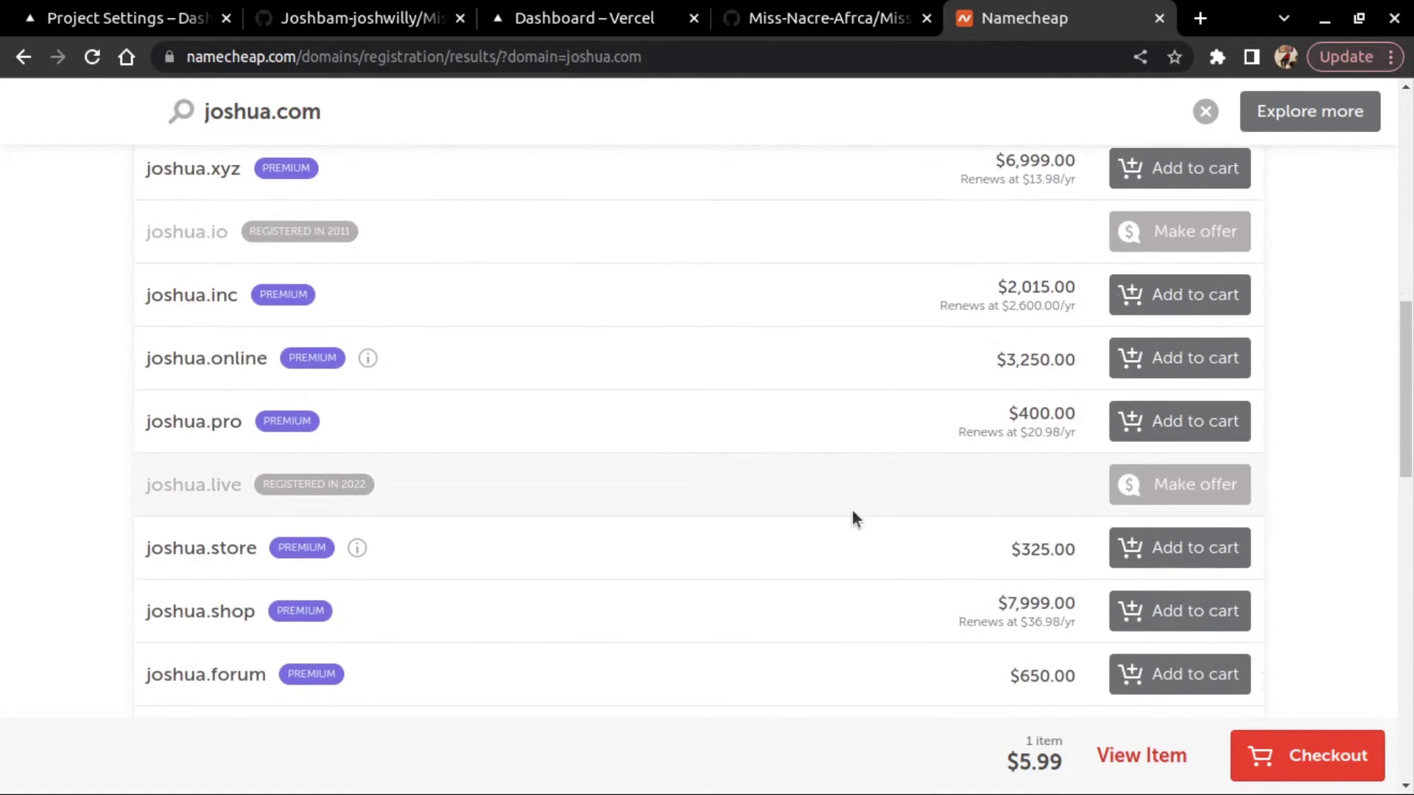
scroll(851, 509, up, 5)
scroll(851, 509, up, 2)
scroll(851, 510, up, 2)
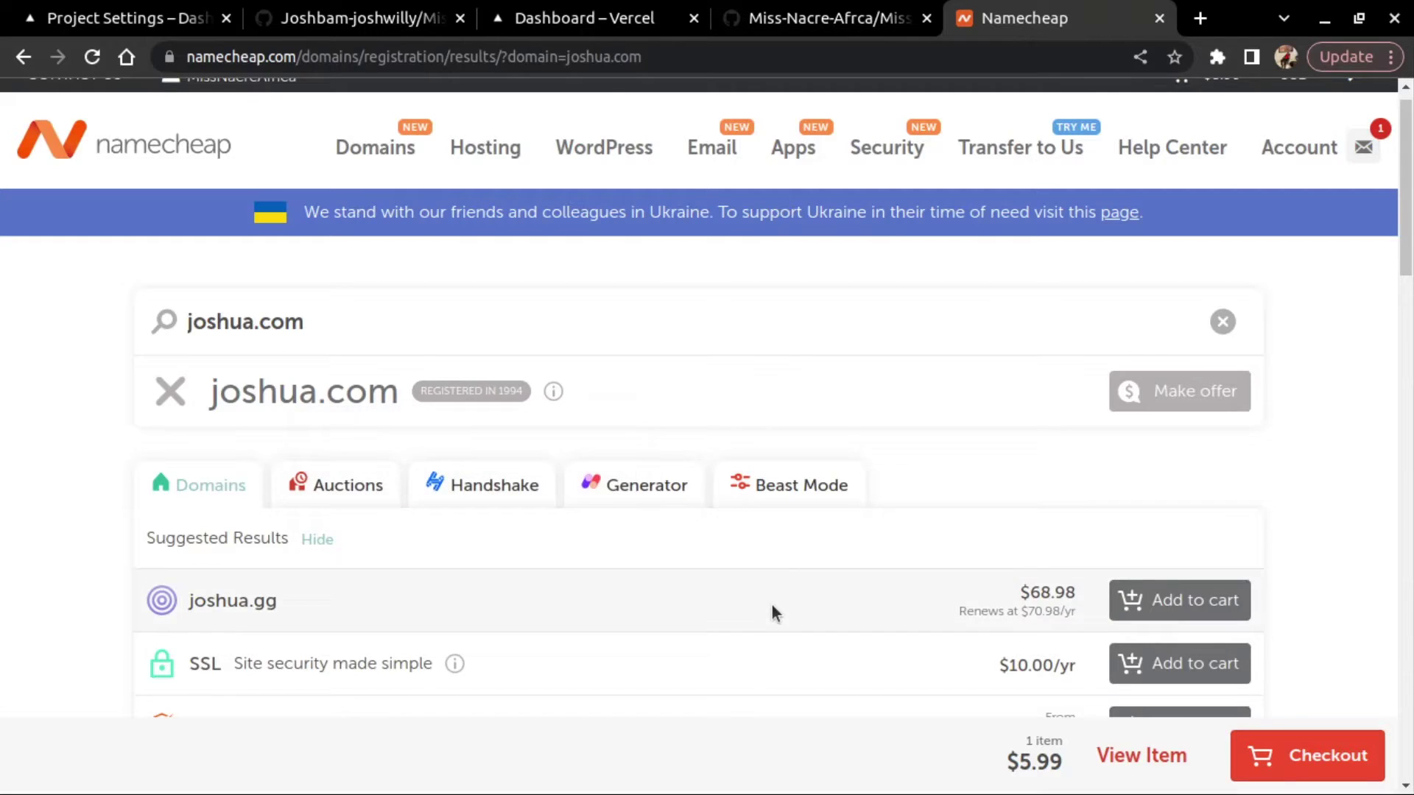
scroll(772, 607, down, 2)
scroll(771, 603, down, 1)
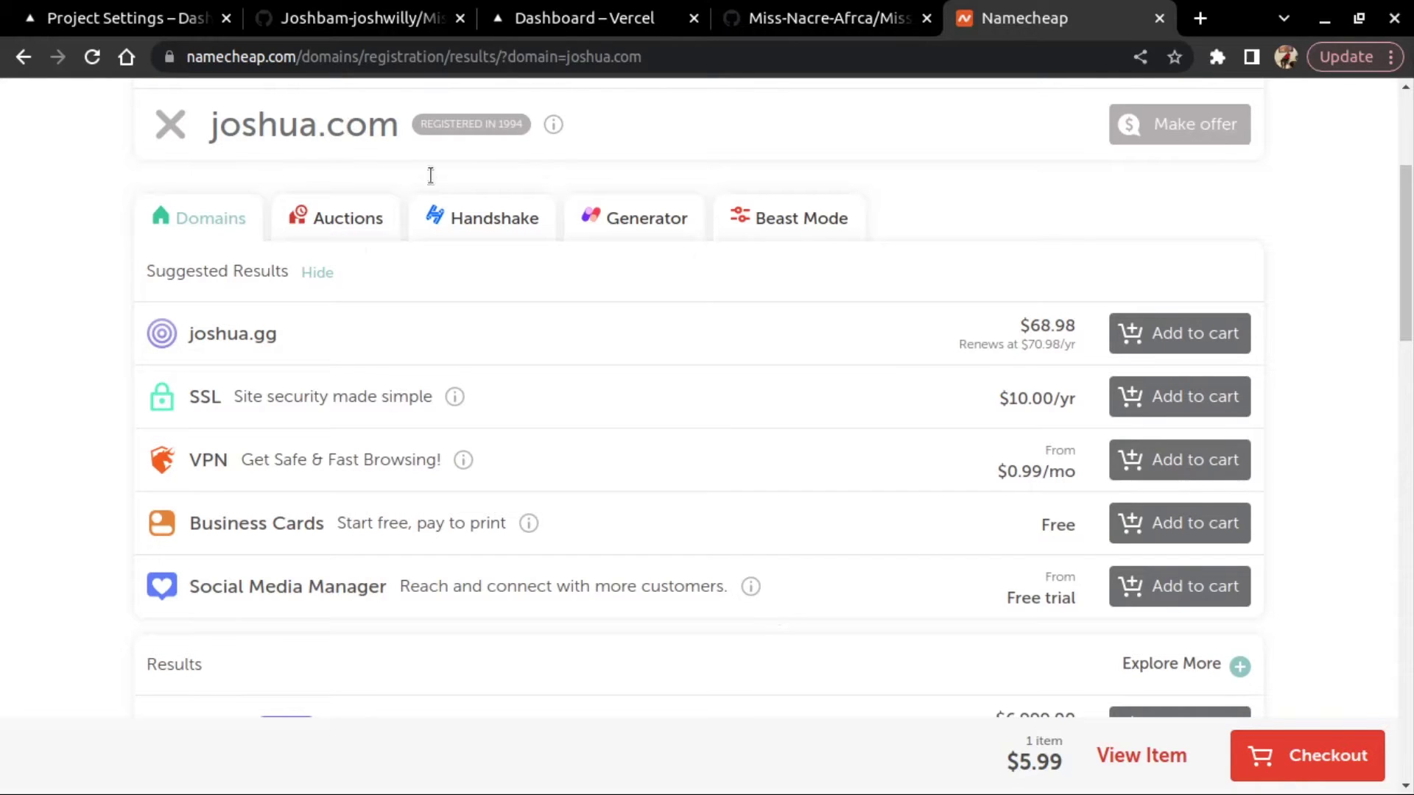
Try adding joshua.gg, dismiss its error alert, then add joshua.xyz instead.
click(1162, 342)
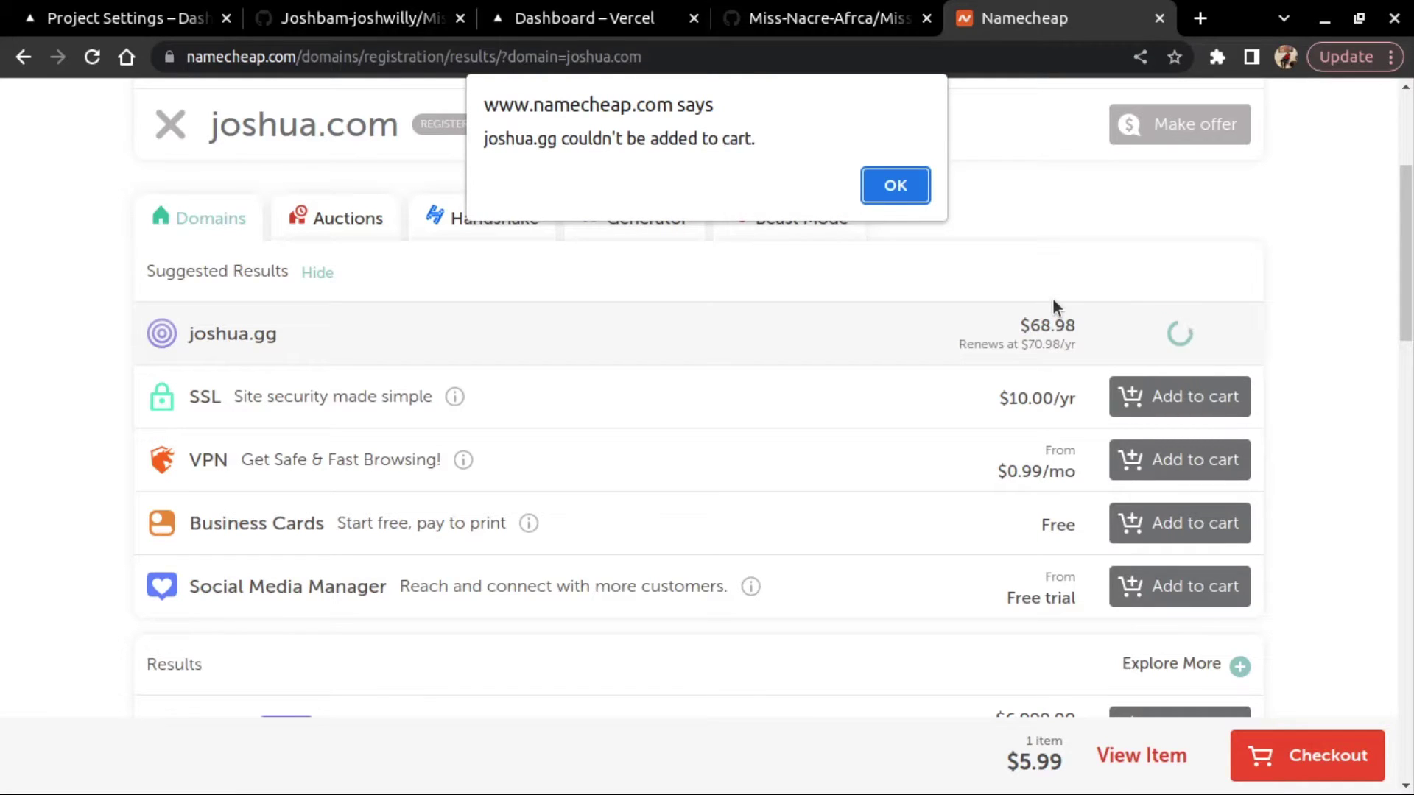
click(890, 186)
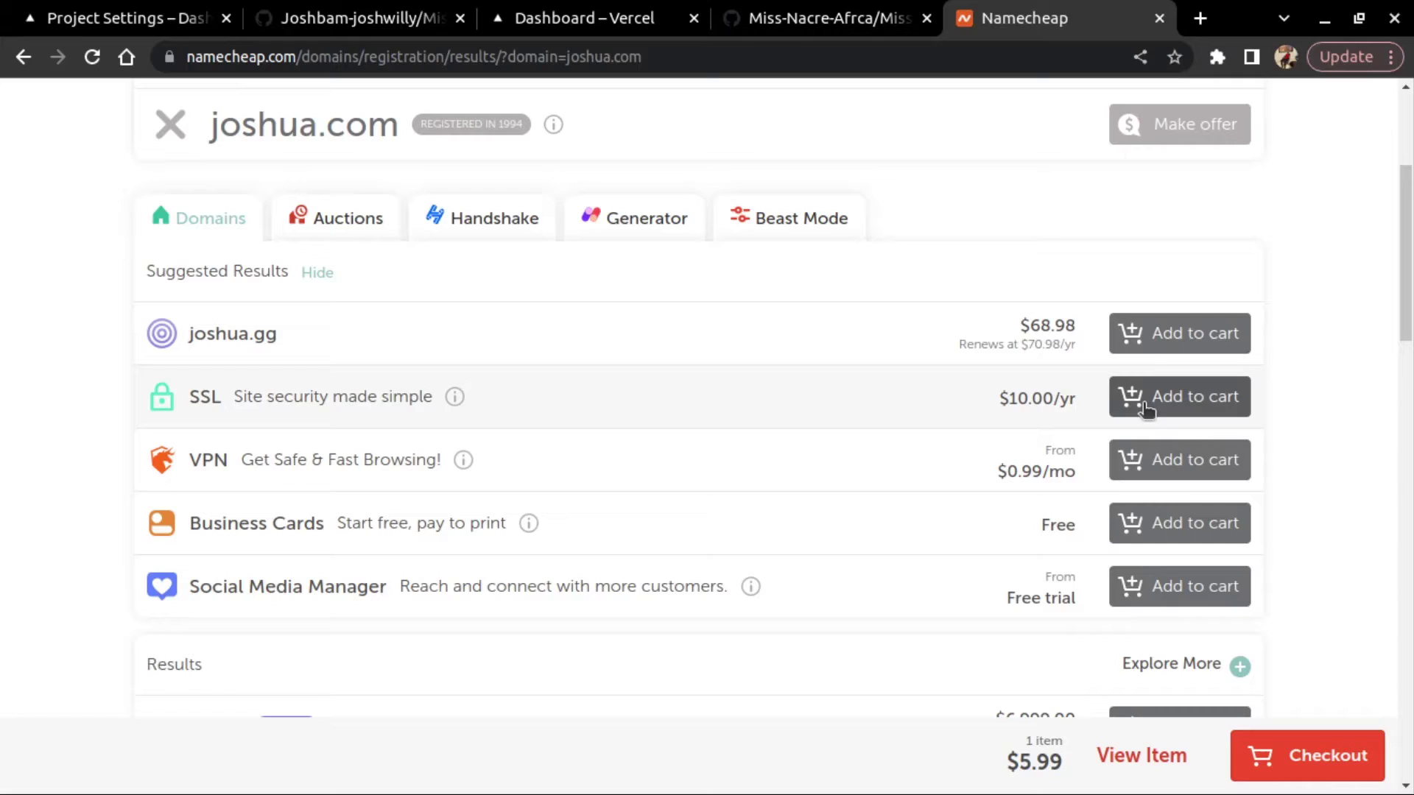
scroll(755, 504, down, 4)
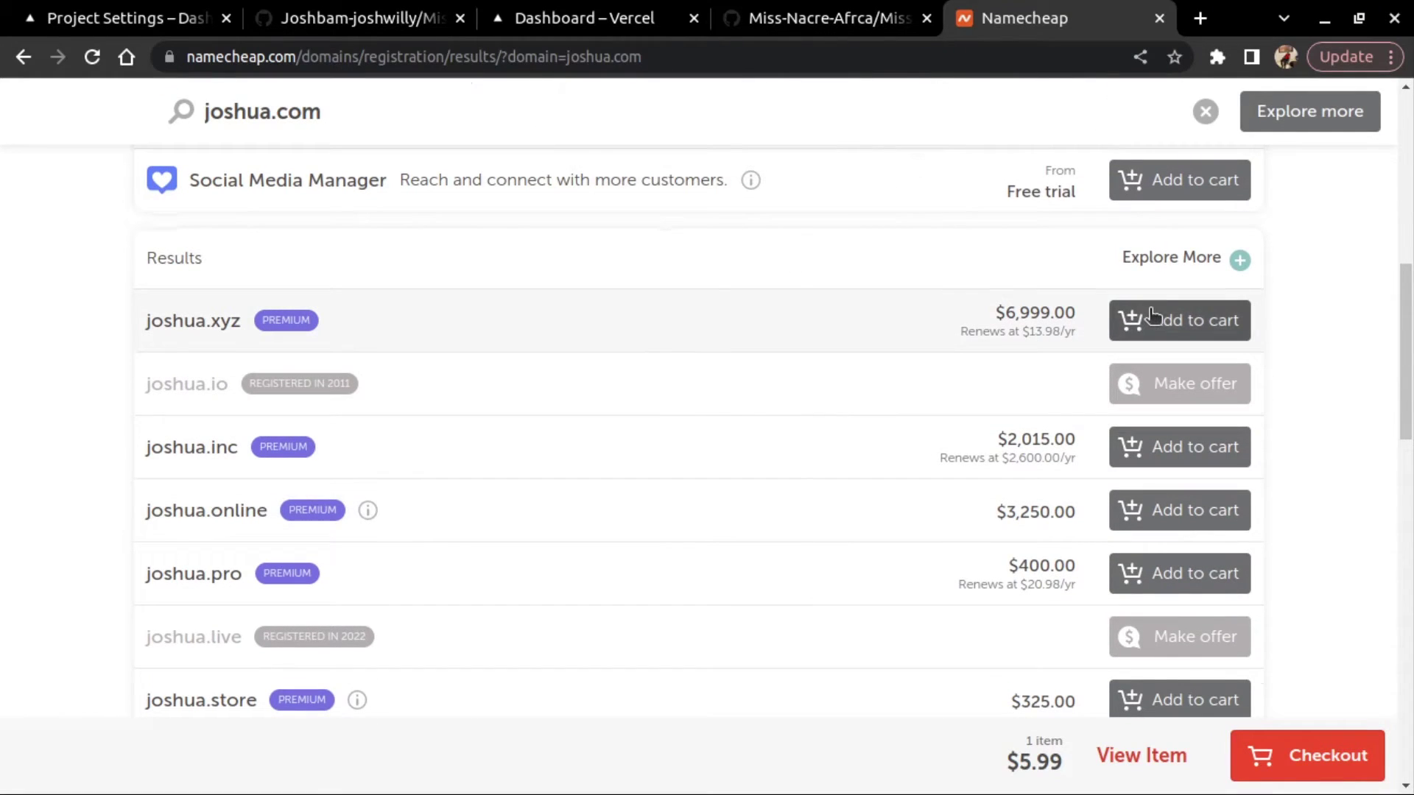
click(1154, 321)
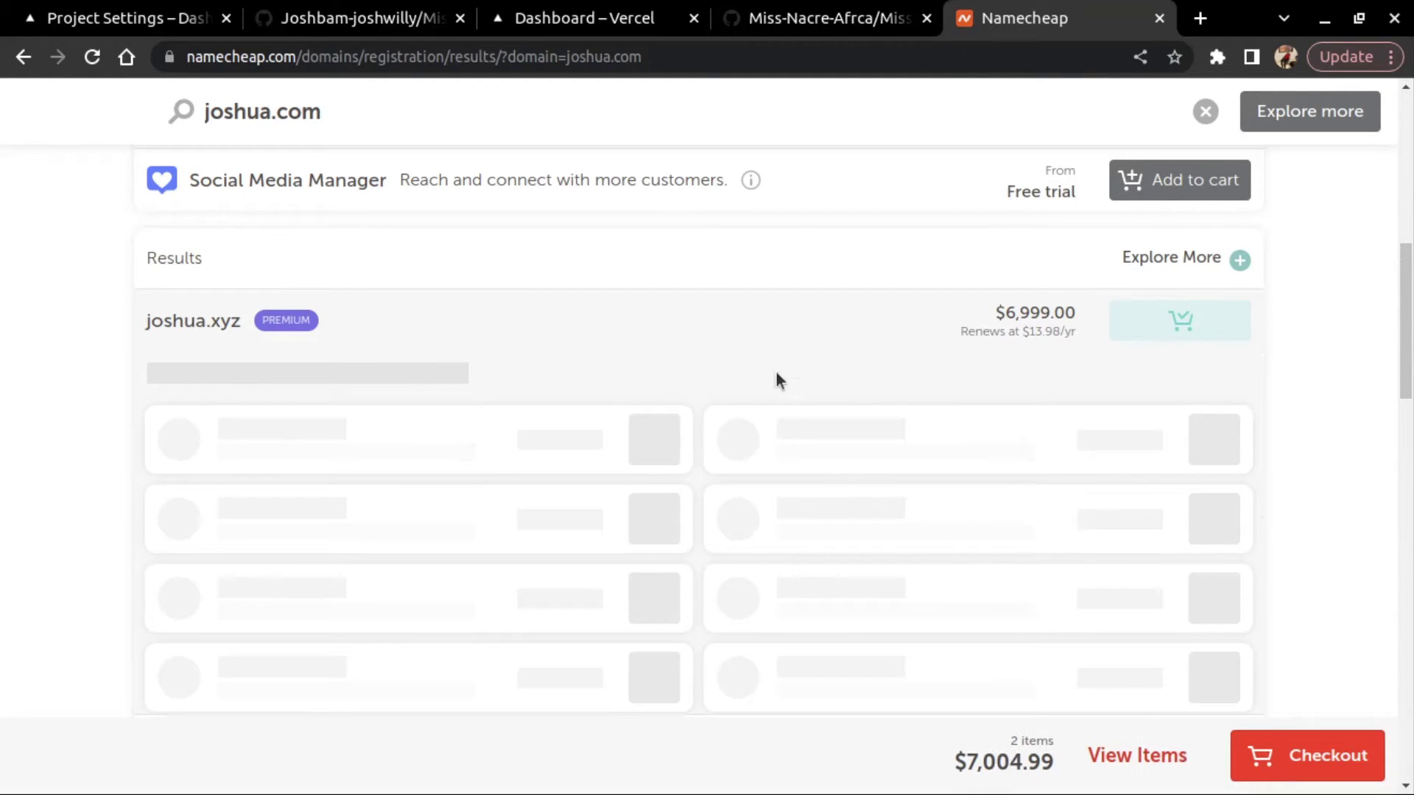
scroll(739, 397, down, 2)
scroll(738, 396, down, 2)
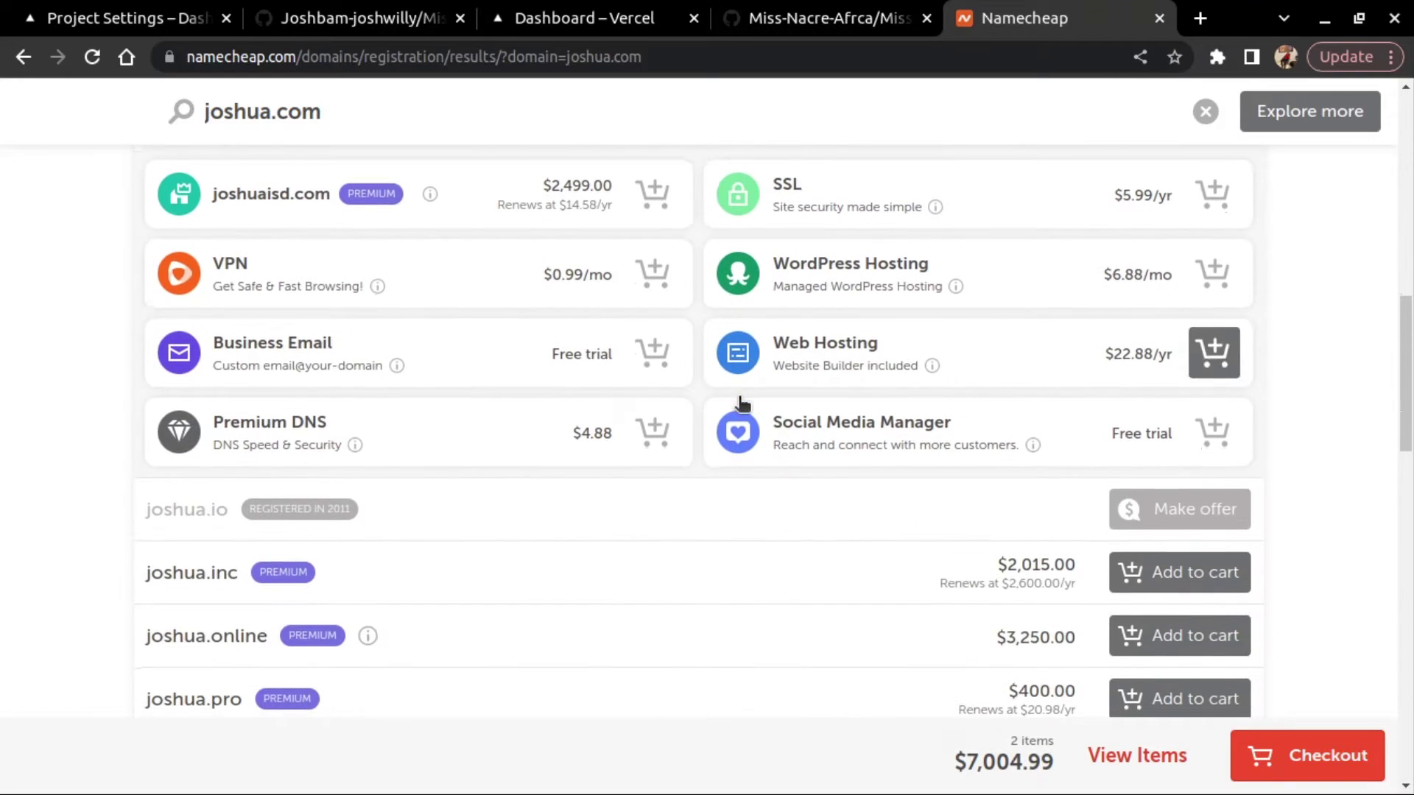
scroll(419, 402, up, 1)
scroll(419, 403, up, 1)
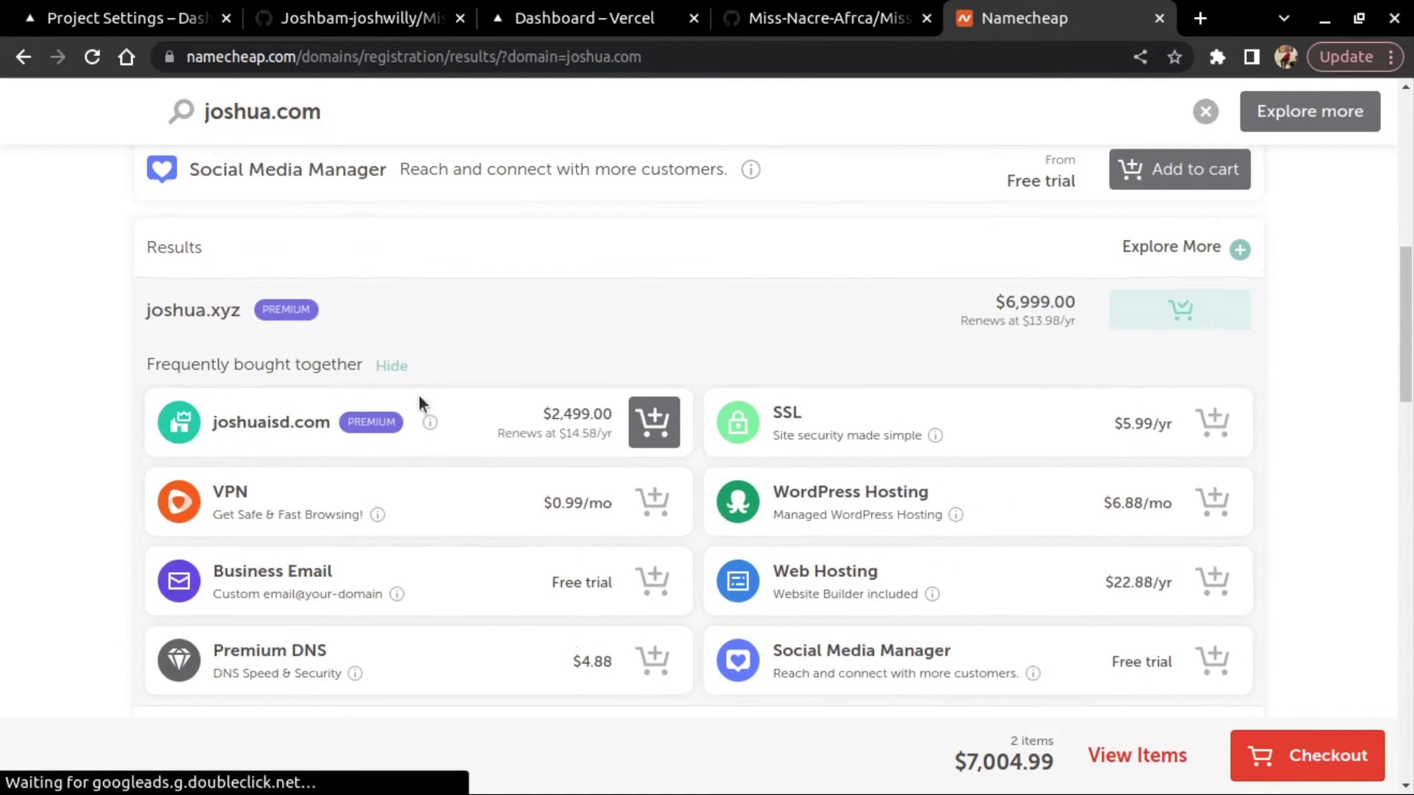
scroll(418, 403, down, 2)
scroll(419, 403, down, 5)
scroll(419, 403, up, 1)
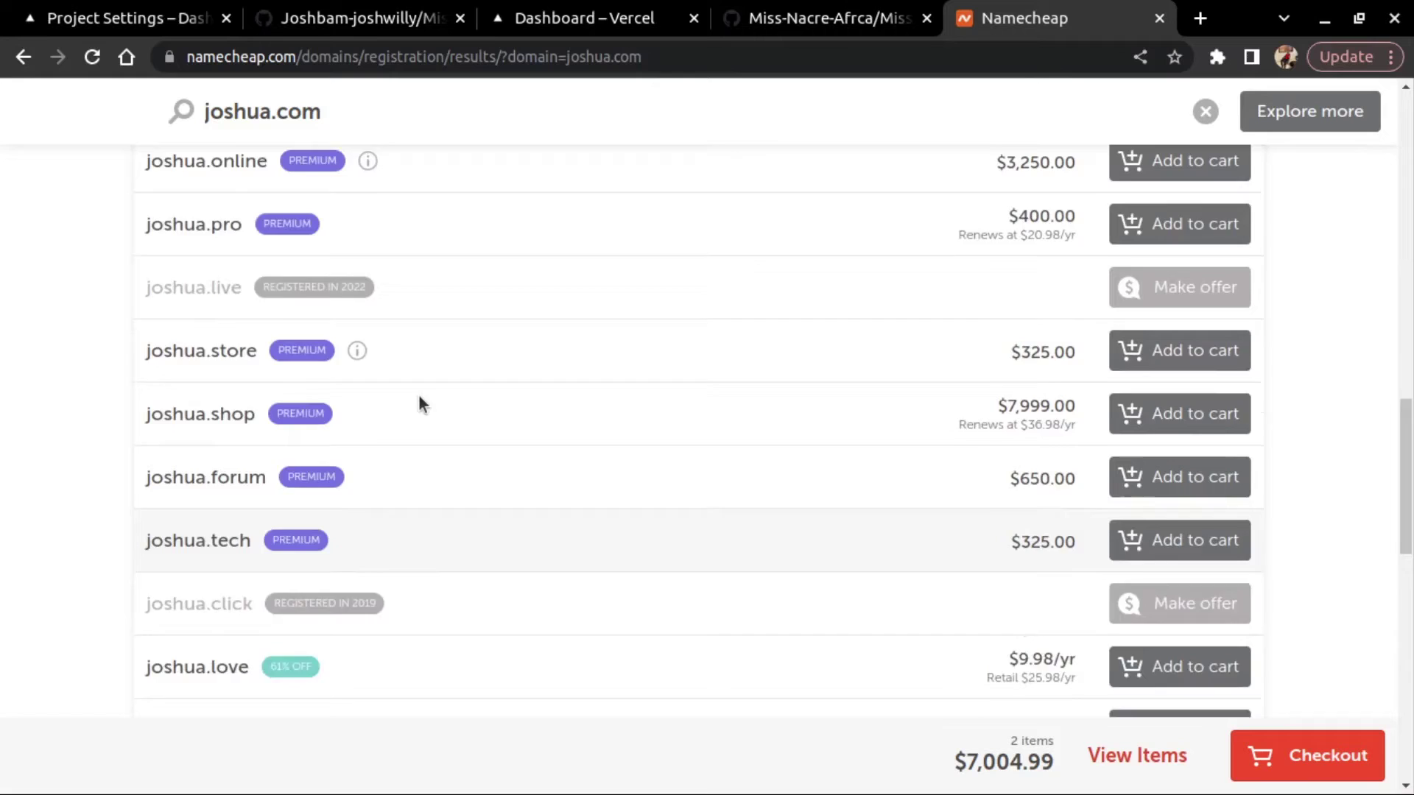
scroll(419, 404, down, 2)
scroll(419, 403, down, 3)
scroll(418, 404, down, 1)
scroll(419, 403, down, 3)
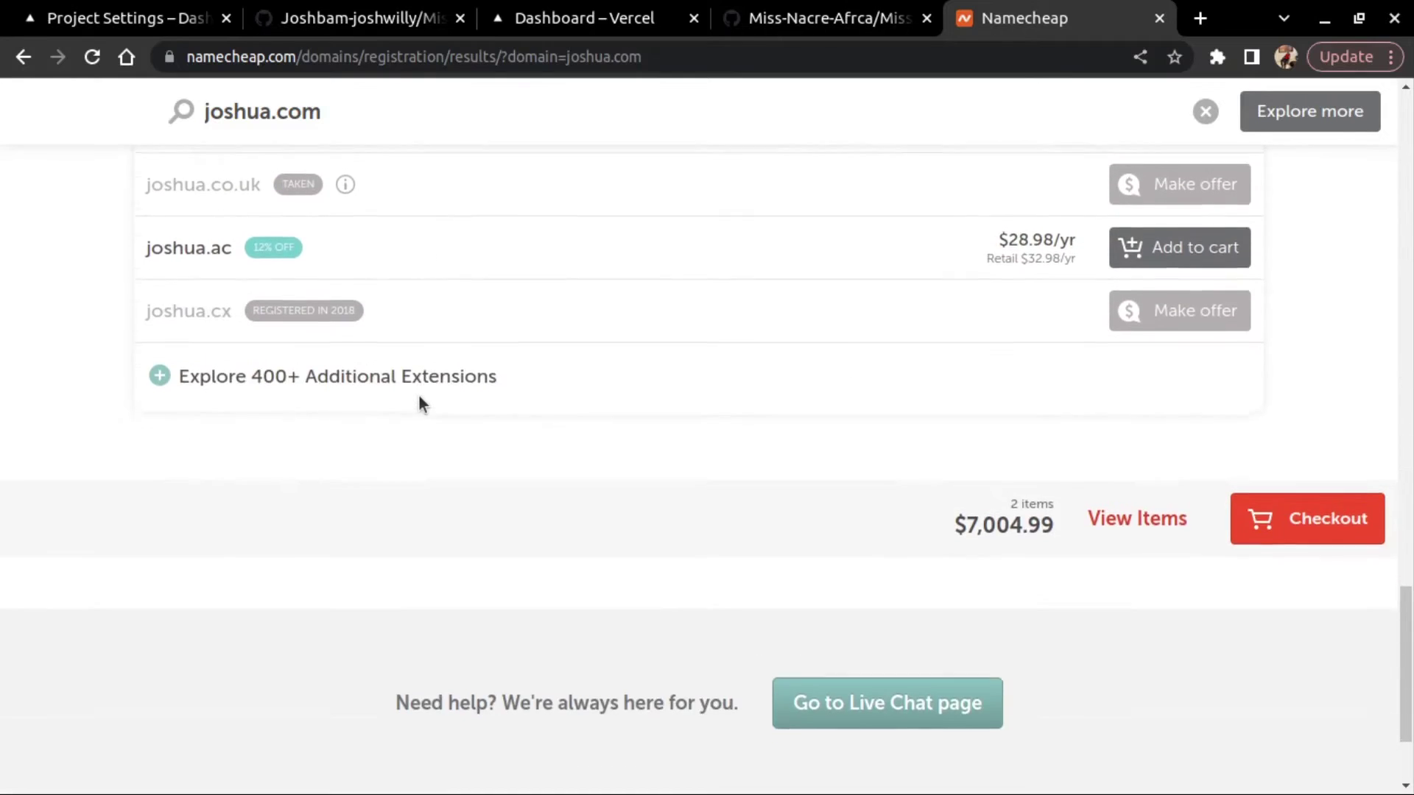
scroll(419, 400, up, 1)
scroll(419, 400, up, 1)
scroll(418, 400, down, 3)
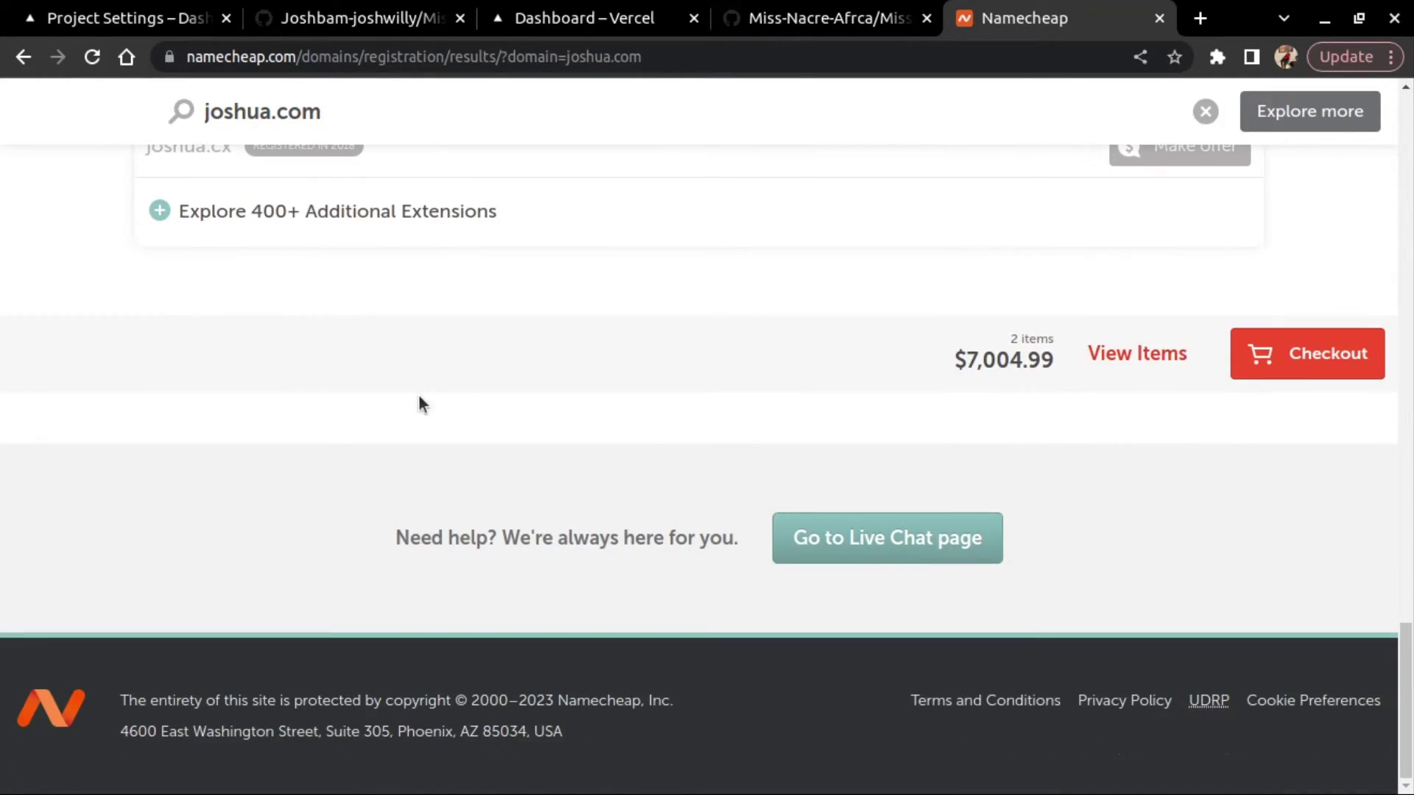
scroll(419, 404, up, 5)
scroll(418, 404, down, 1)
scroll(419, 404, down, 4)
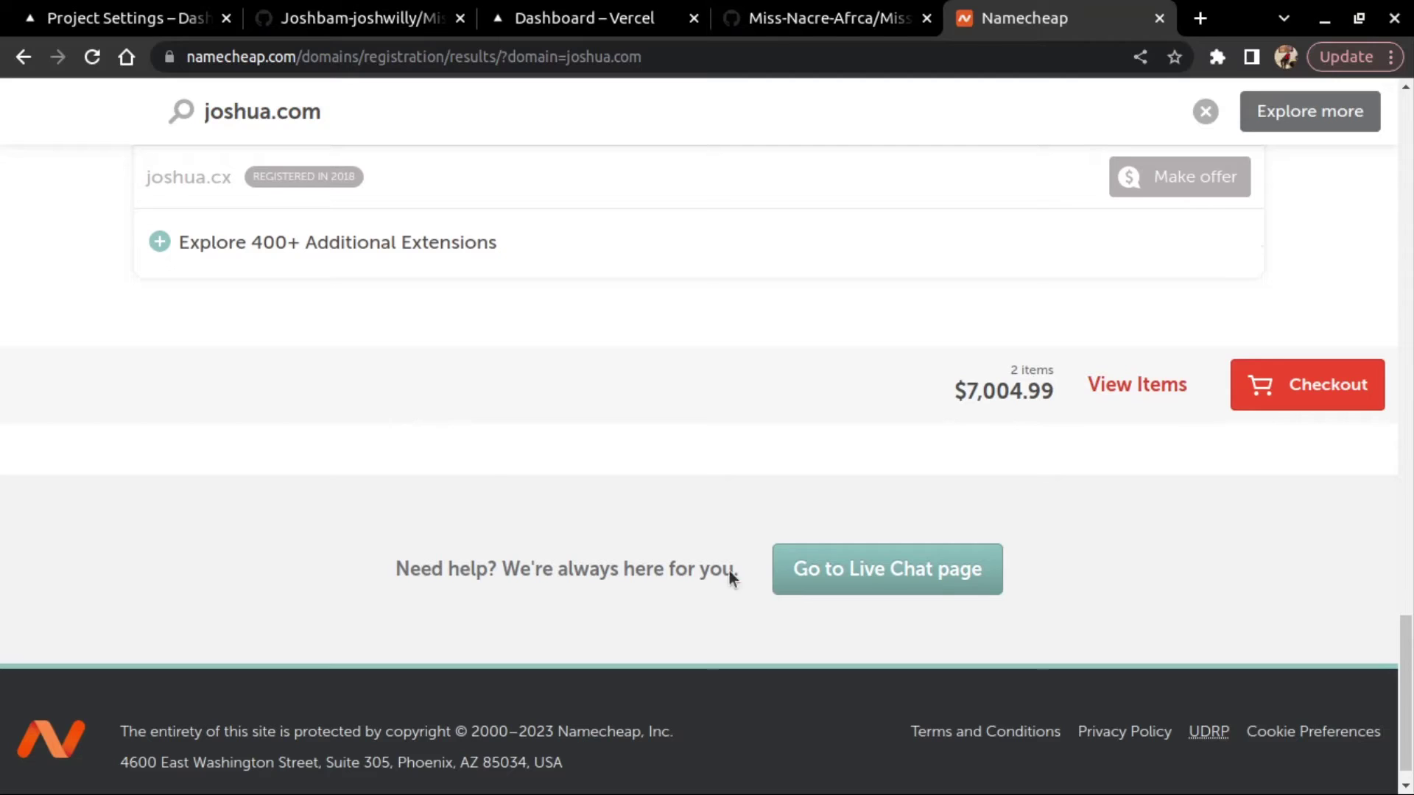
Review the cart's PositiveSSL and joshua.xyz items and proceed to checkout.
click(1138, 389)
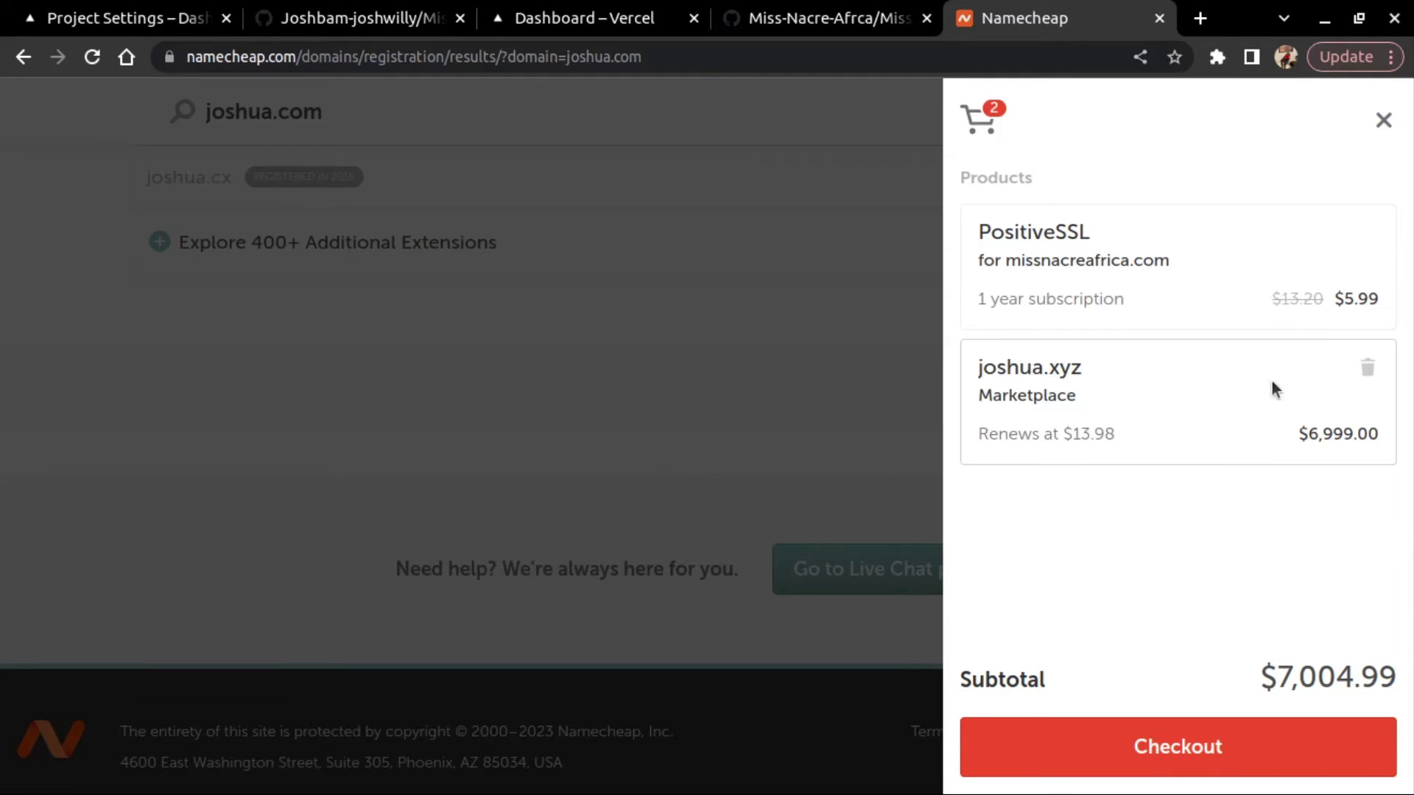
click(1143, 747)
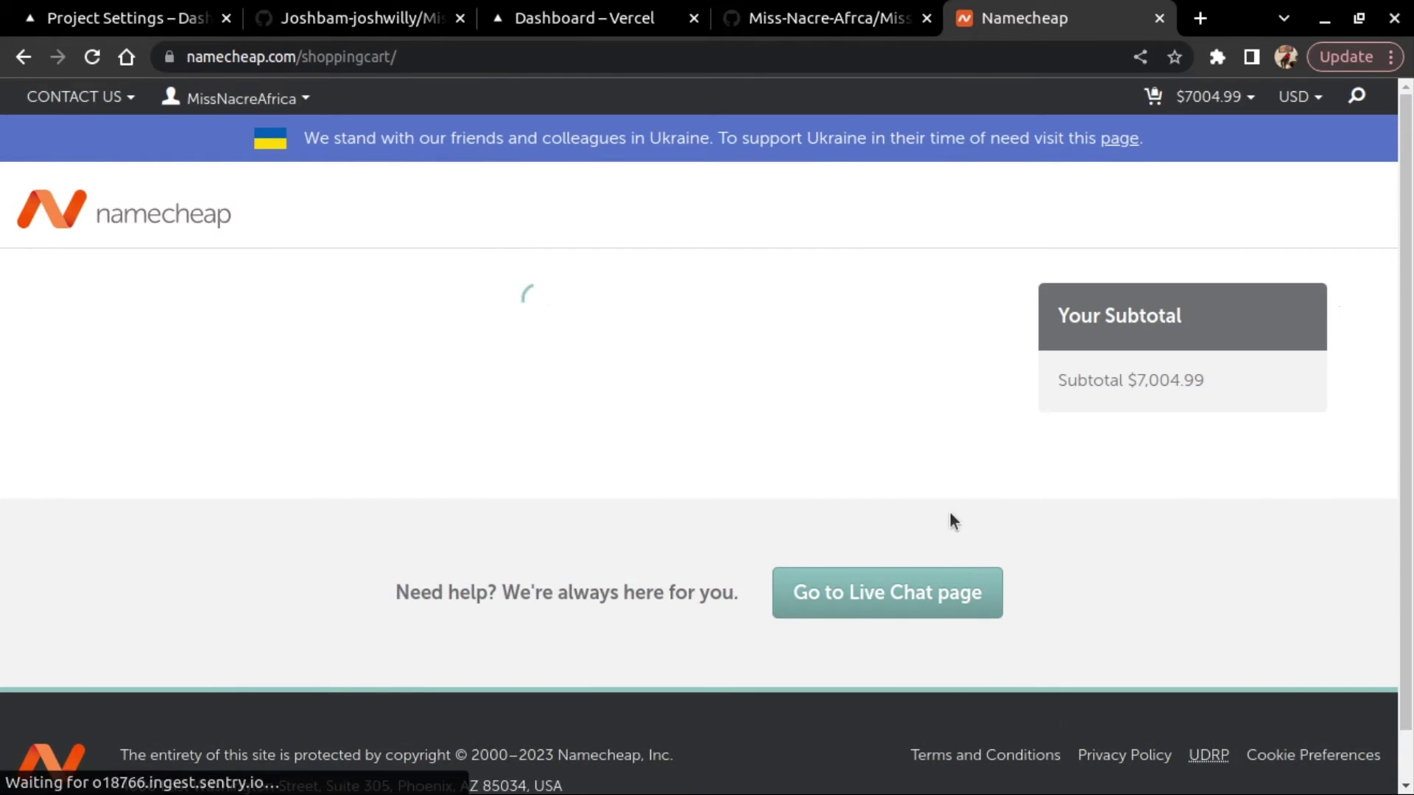
scroll(697, 460, down, 3)
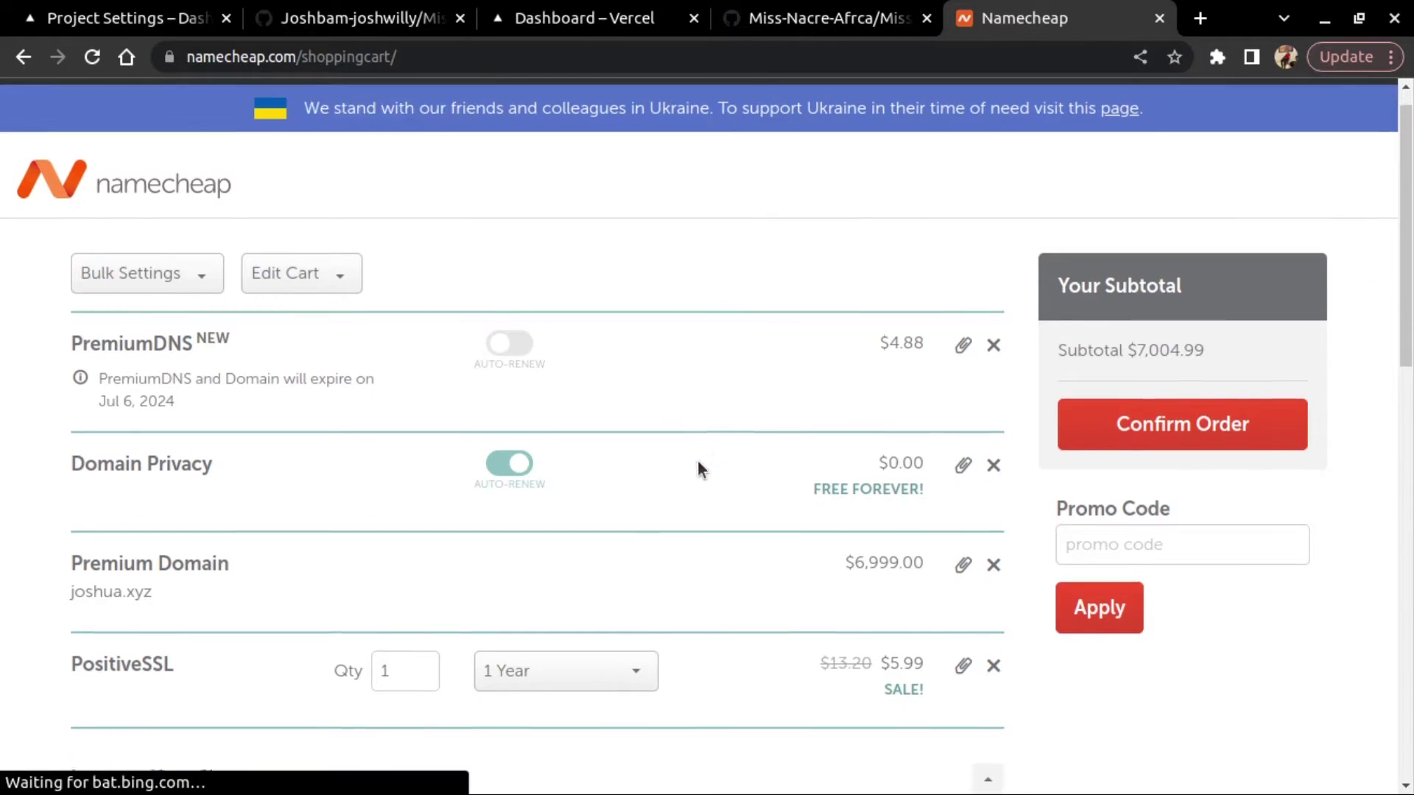
scroll(697, 469, down, 2)
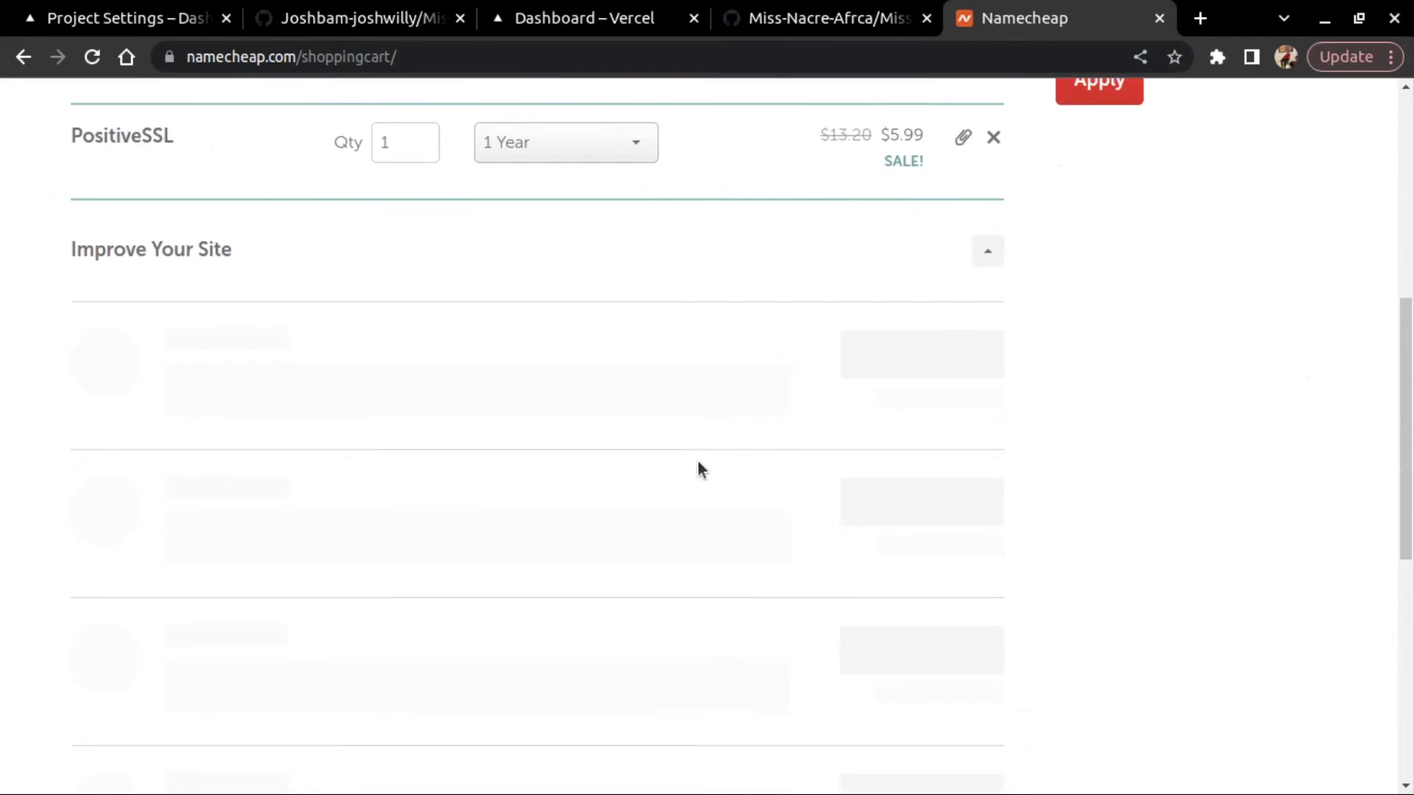
scroll(697, 468, up, 4)
scroll(697, 460, up, 2)
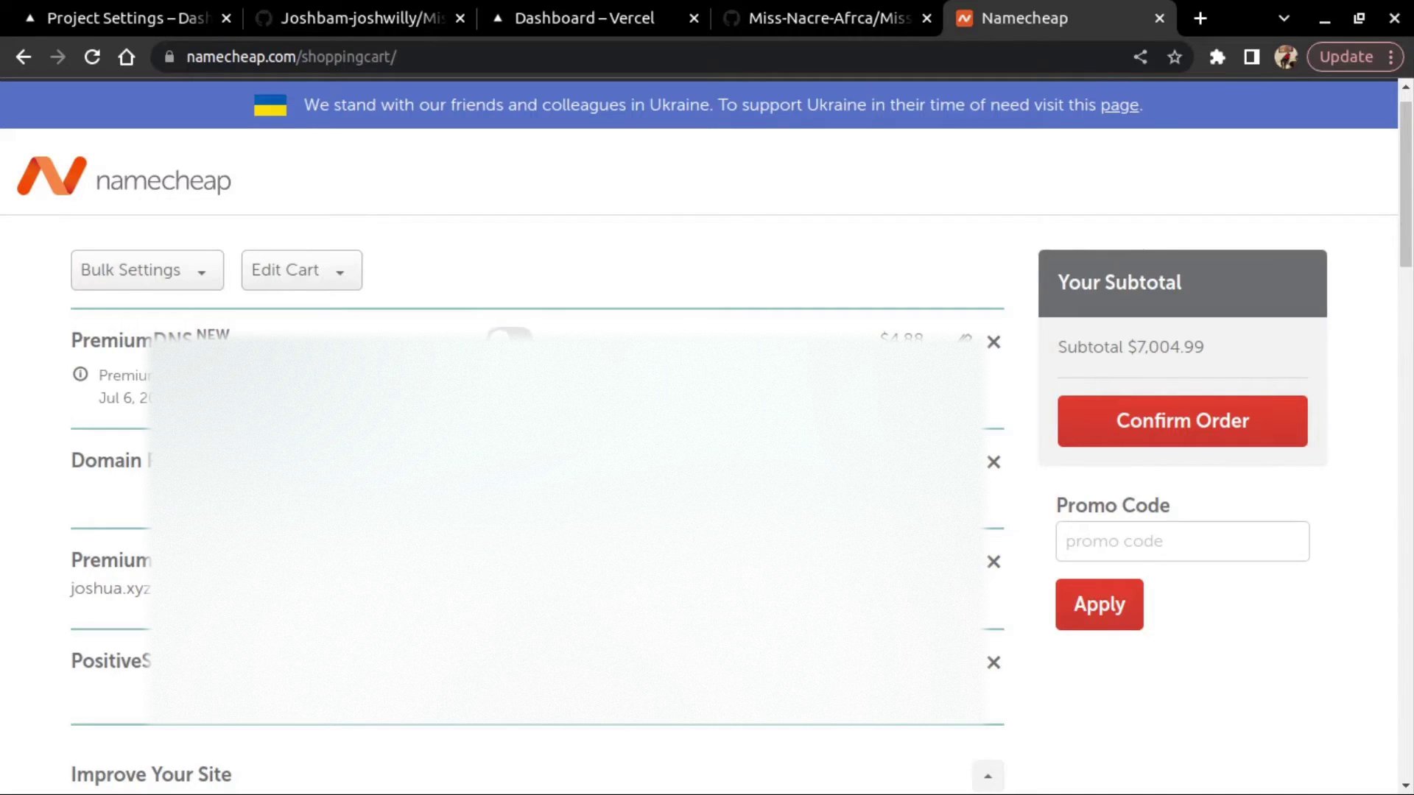
scroll(1129, 254, down, 1)
scroll(707, 442, down, 1)
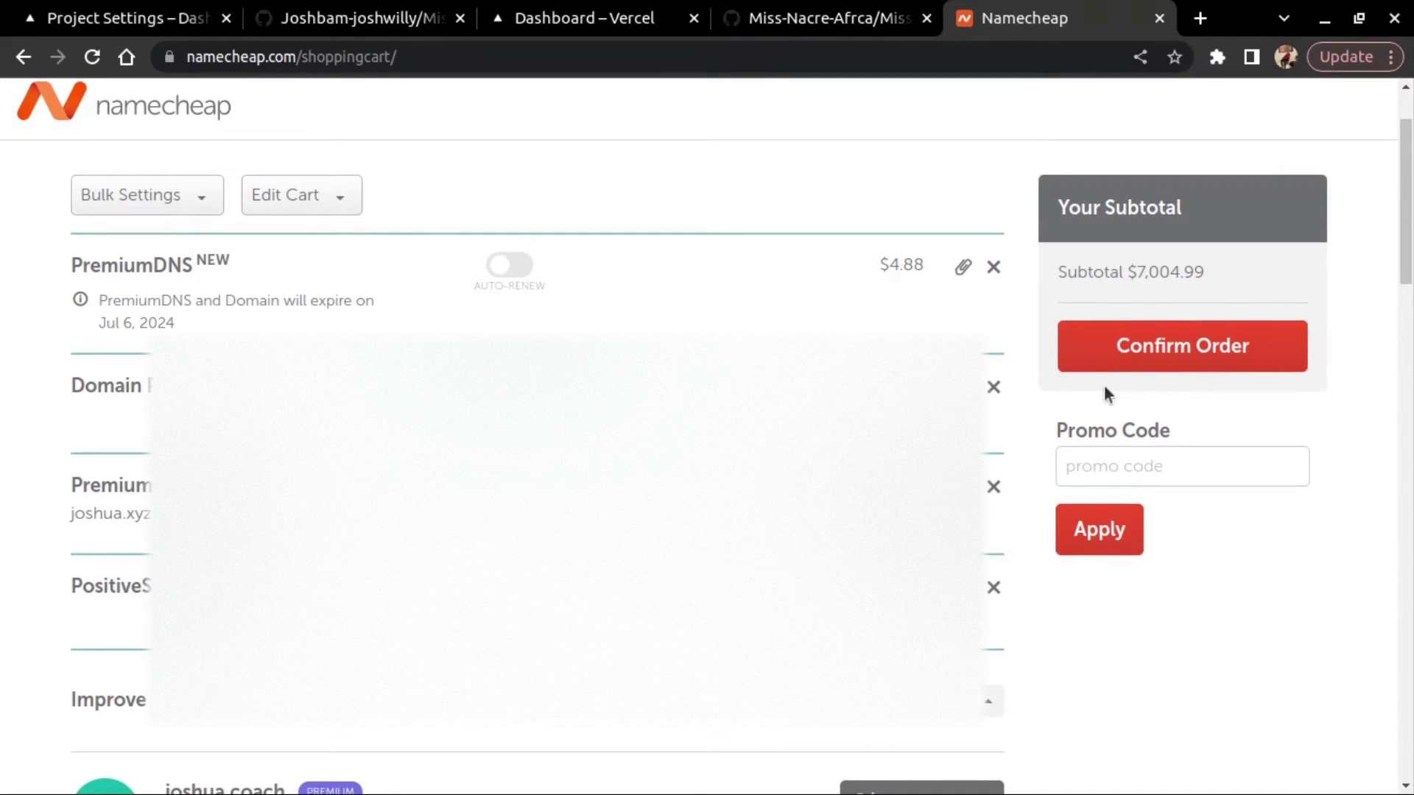
Confirm the $7,004.99 order to reach the Payment Method page.
click(1130, 362)
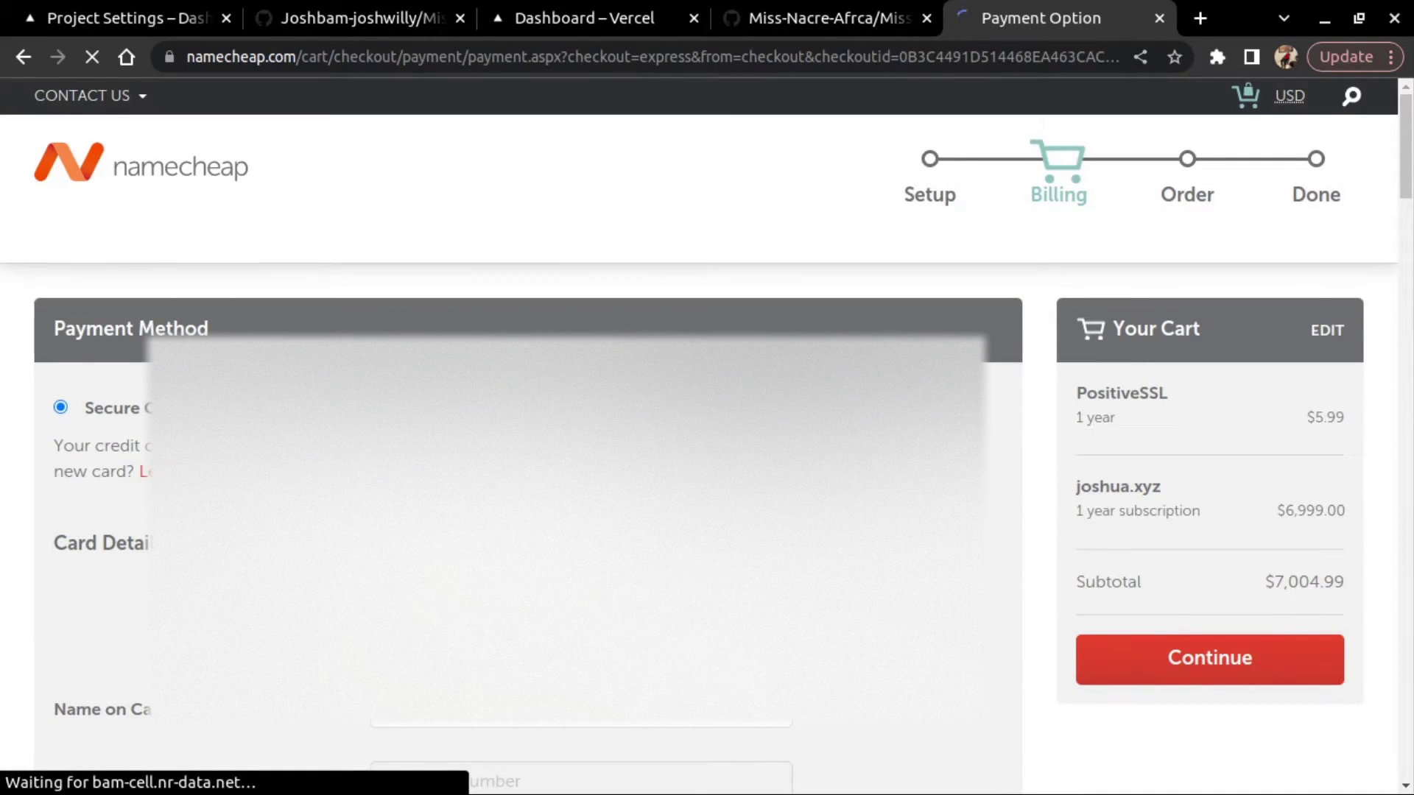
scroll(706, 441, down, 1)
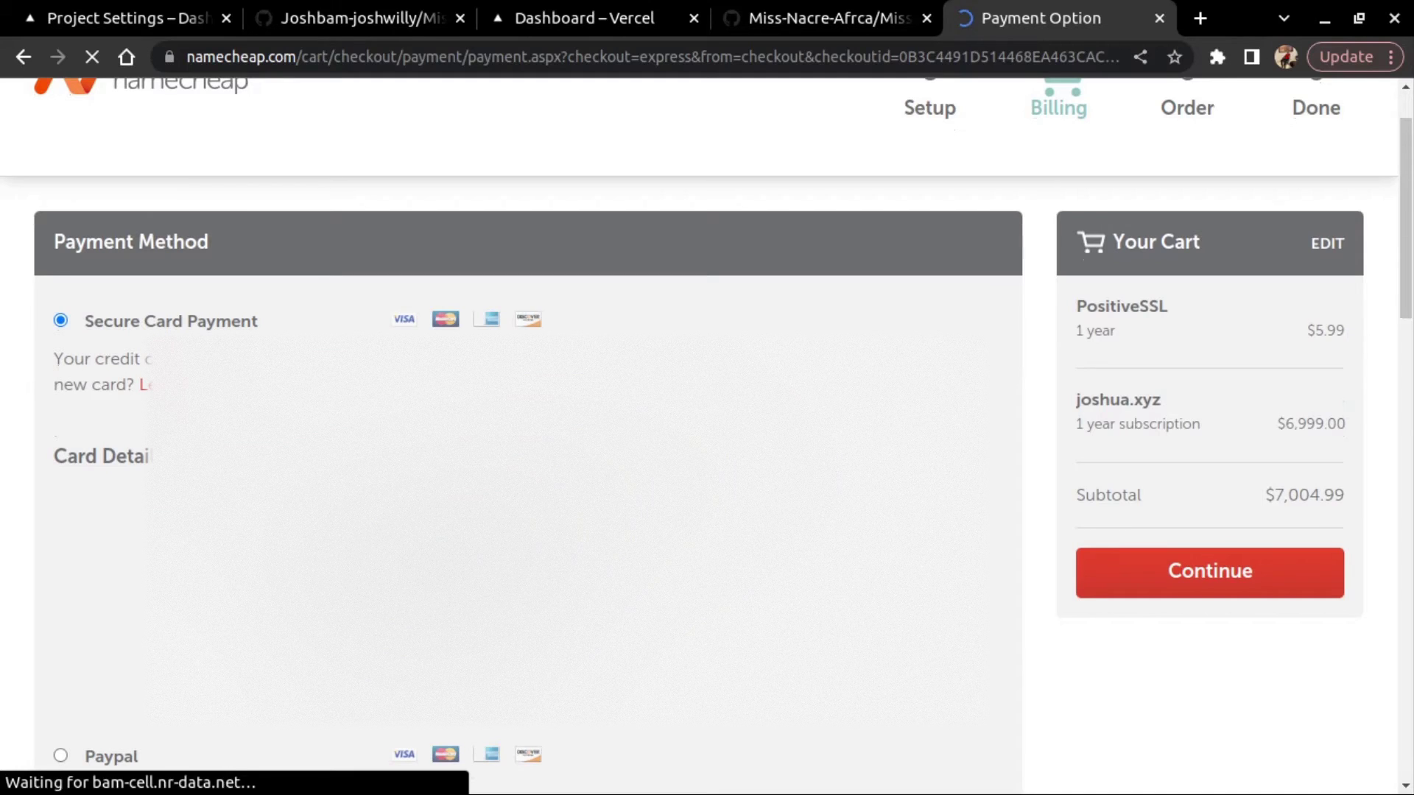
scroll(708, 442, down, 1)
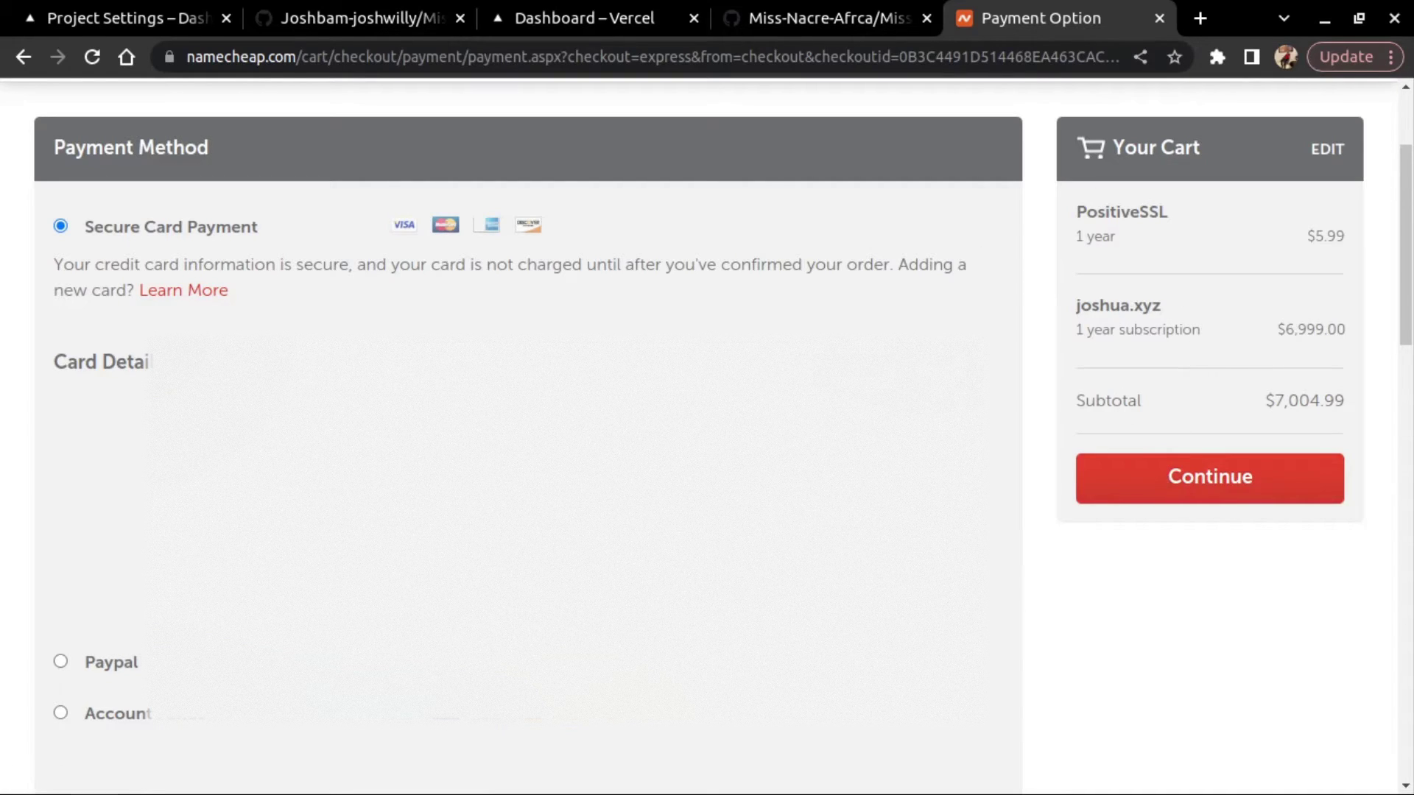
scroll(707, 442, up, 3)
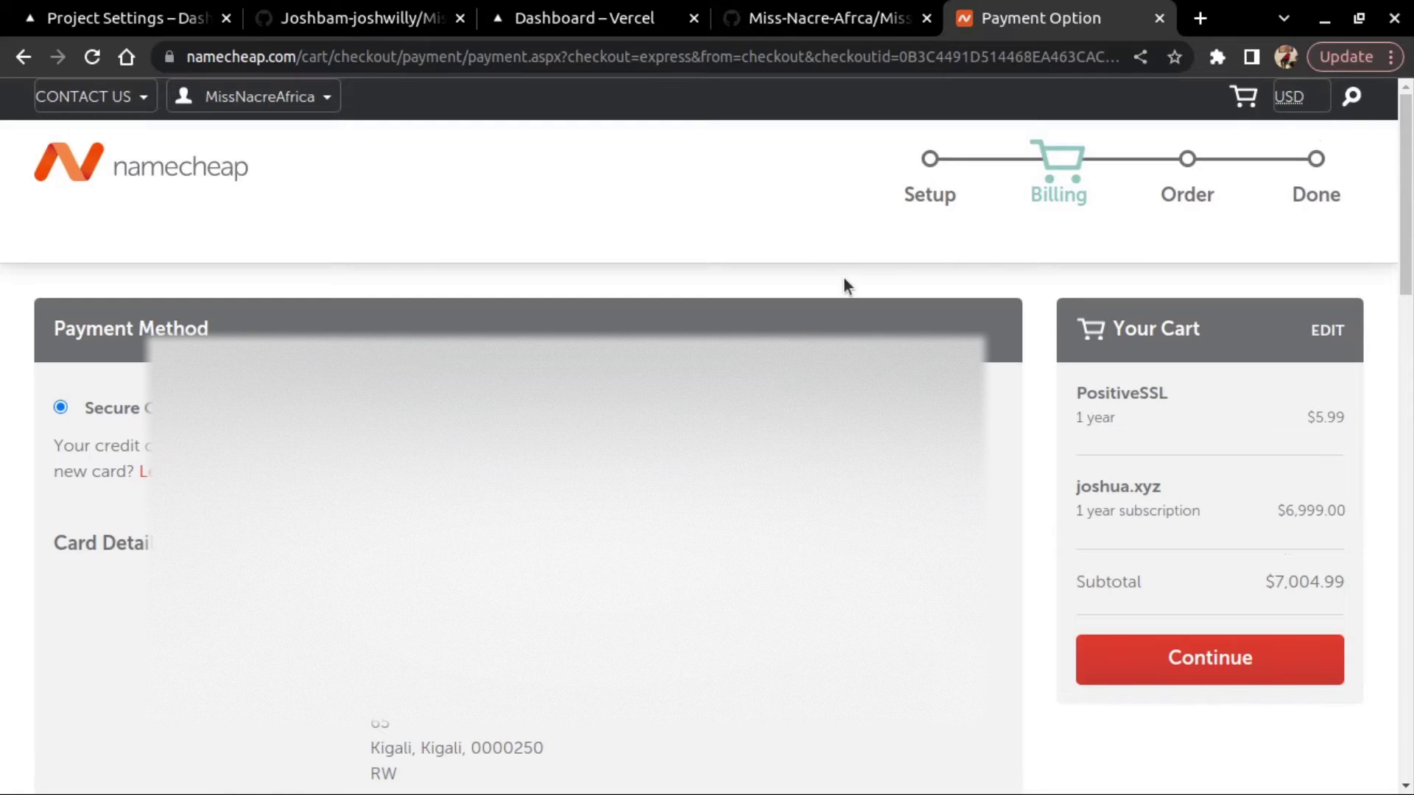
Go back from checkout and delete joshua.xyz and PositiveSSL from the cart.
click(23, 57)
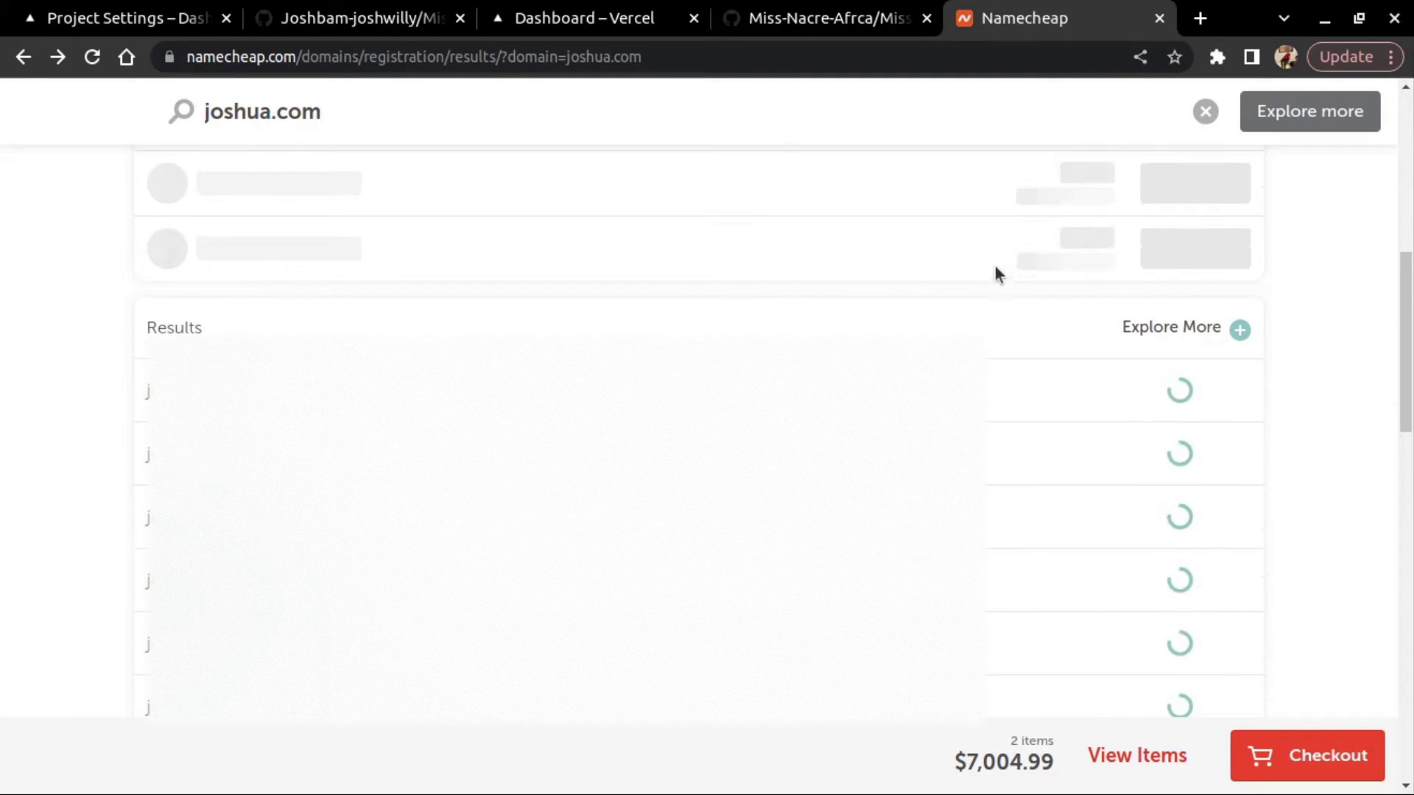
click(1113, 757)
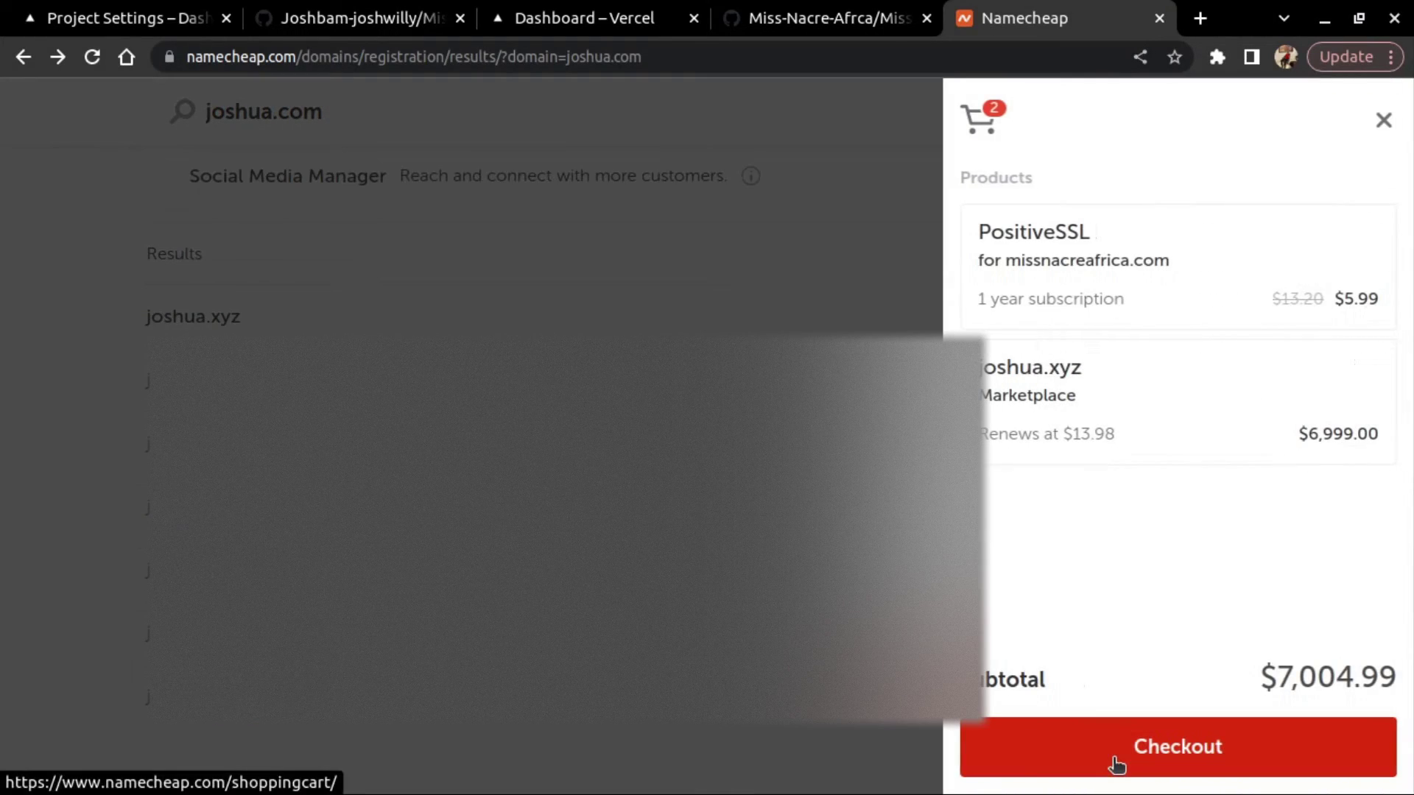
mouse_move(1177, 402)
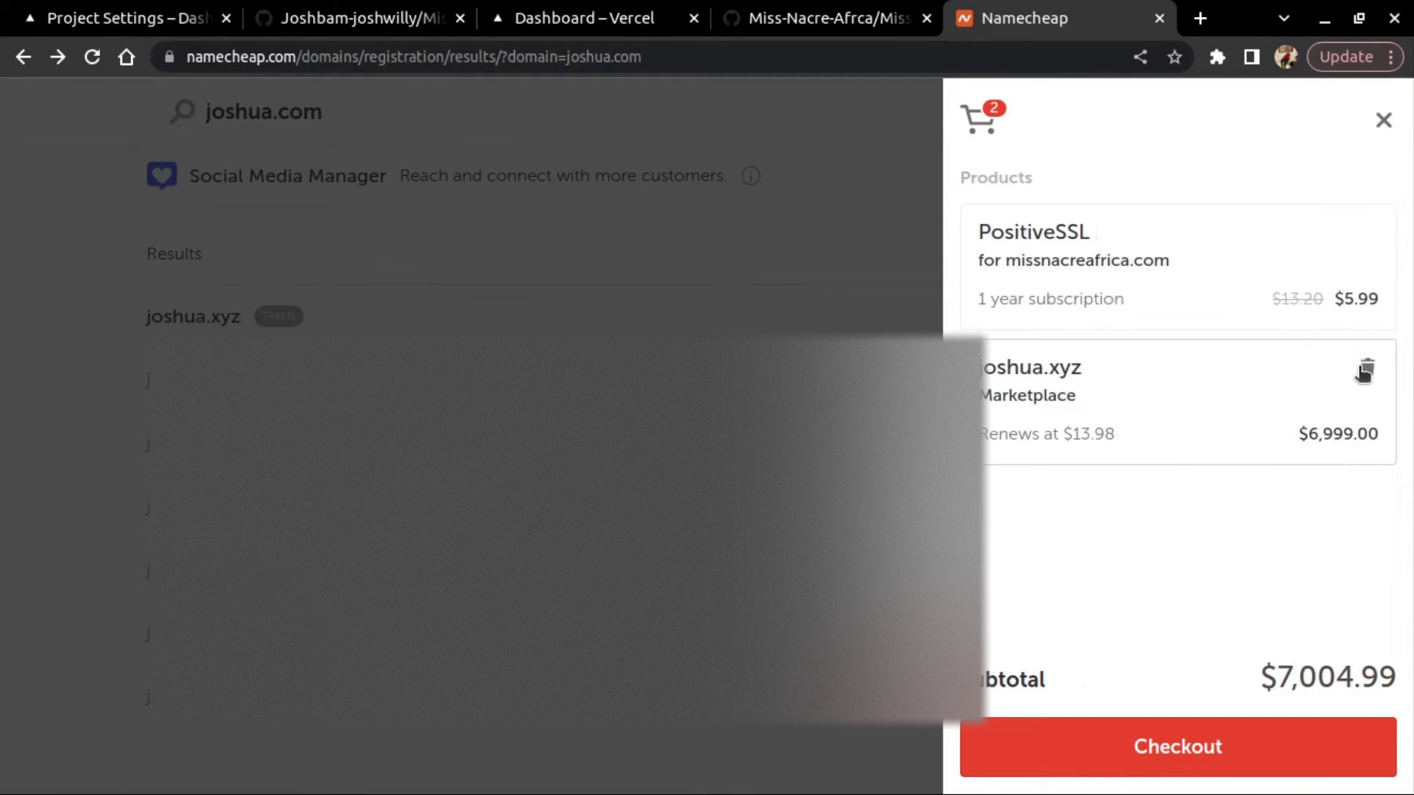
click(1367, 371)
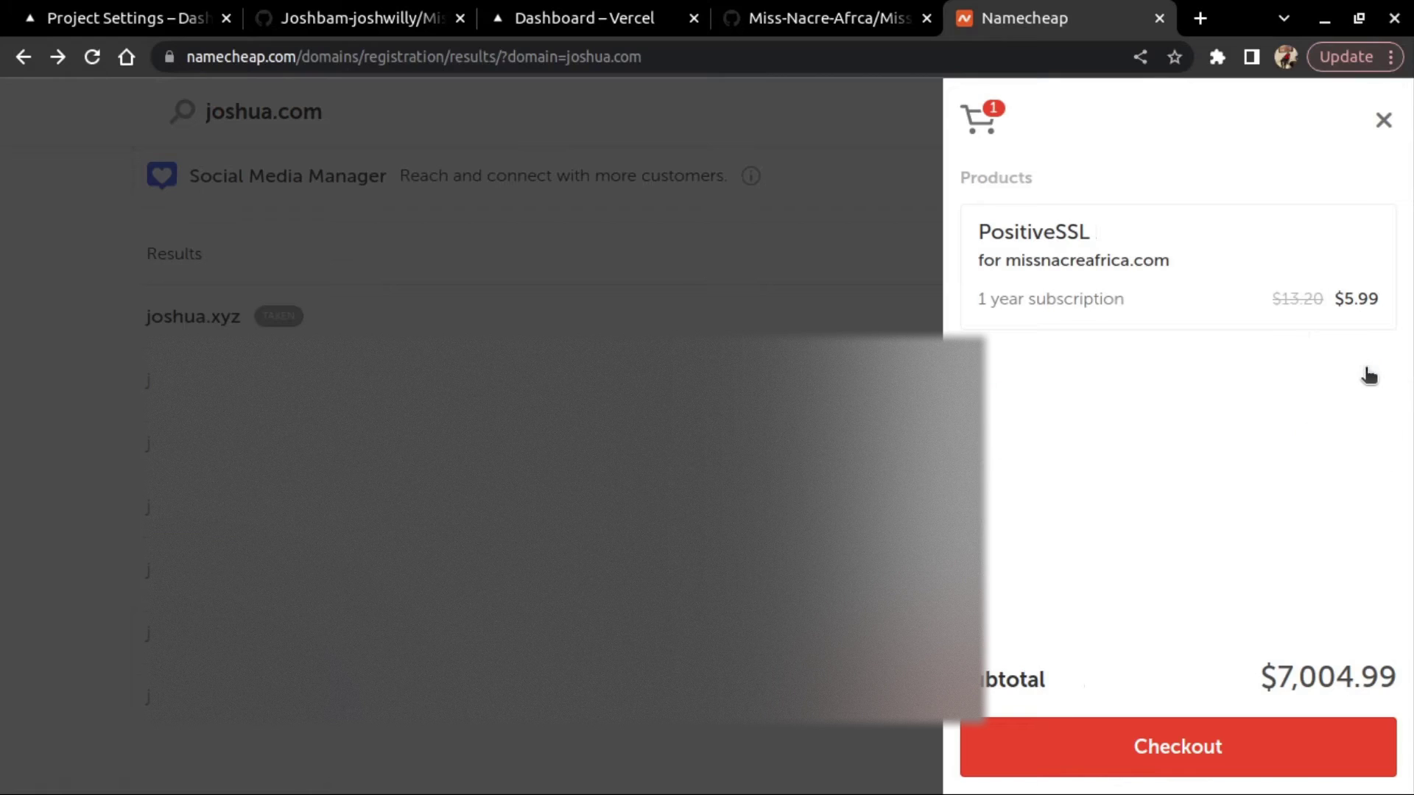
click(1368, 231)
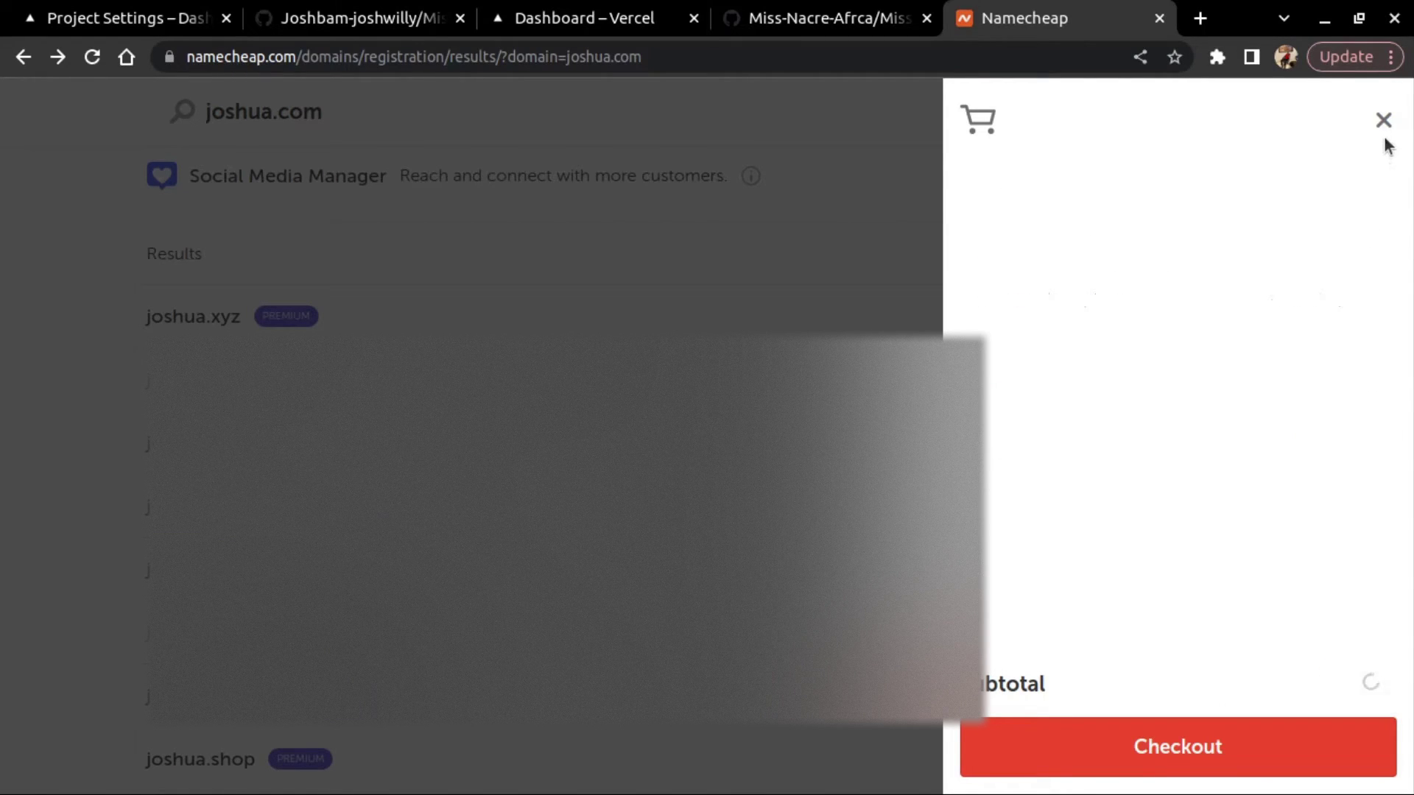
Close the empty cart panel and go via Domain Name Search to the homepage.
click(938, 287)
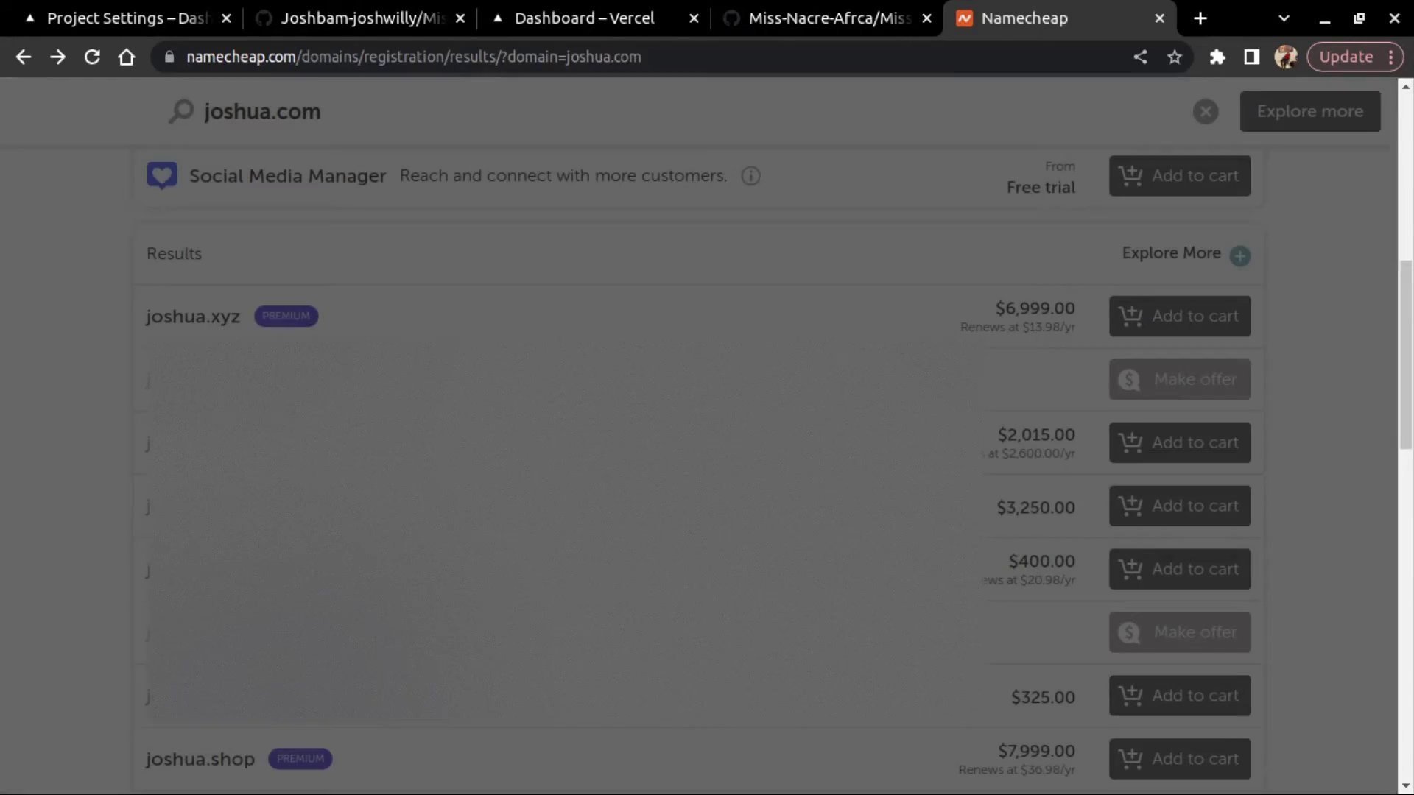
scroll(706, 443, up, 2)
scroll(707, 443, up, 3)
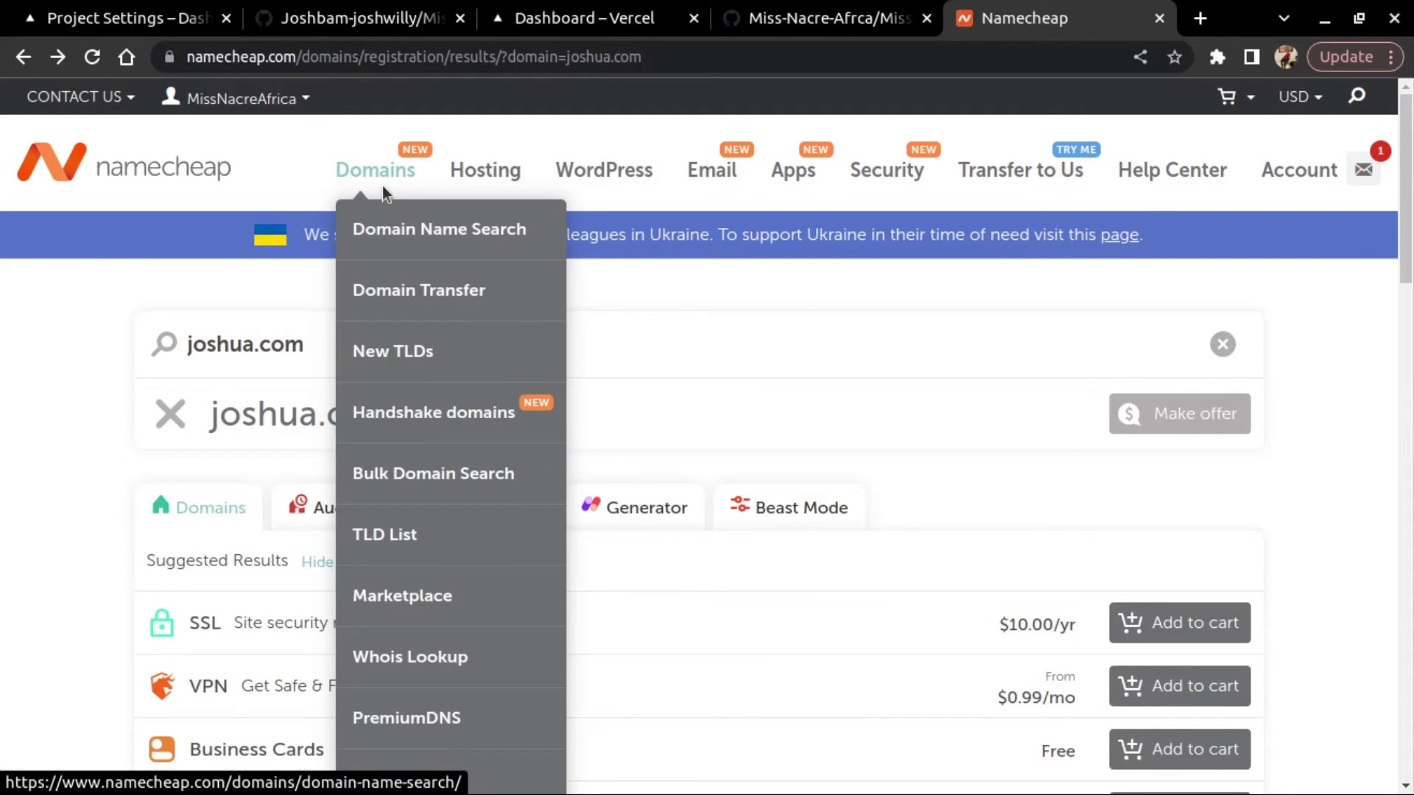
click(380, 177)
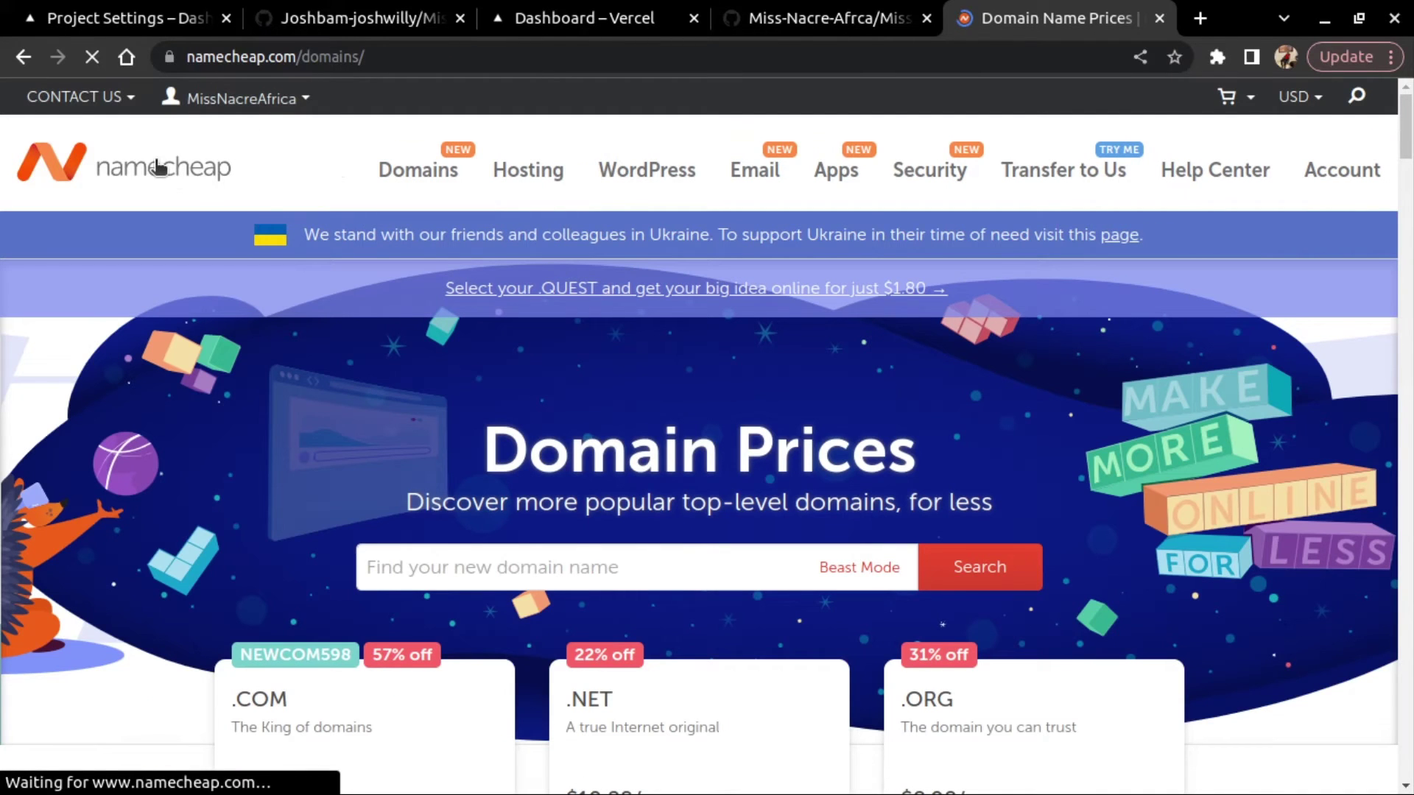
click(193, 165)
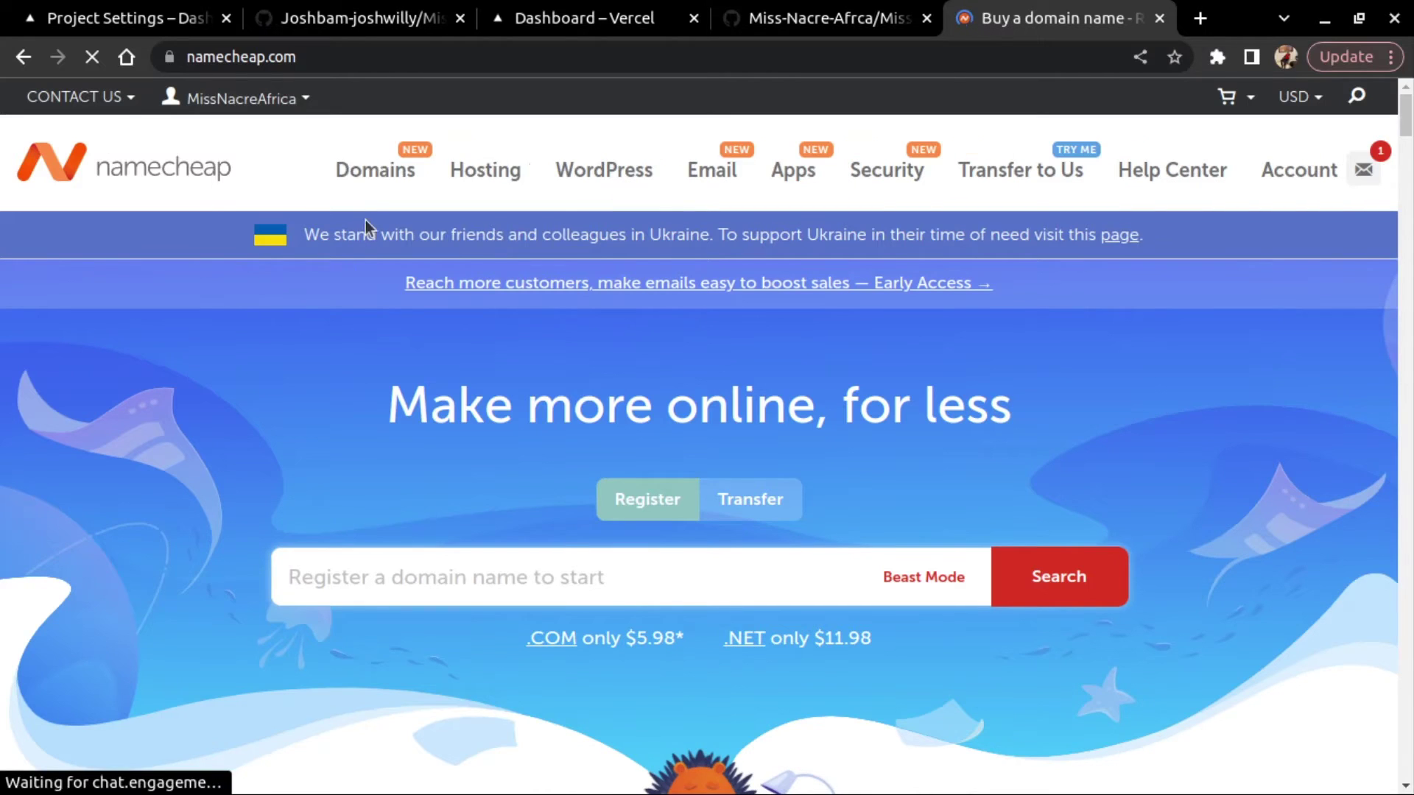
mouse_move(237, 99)
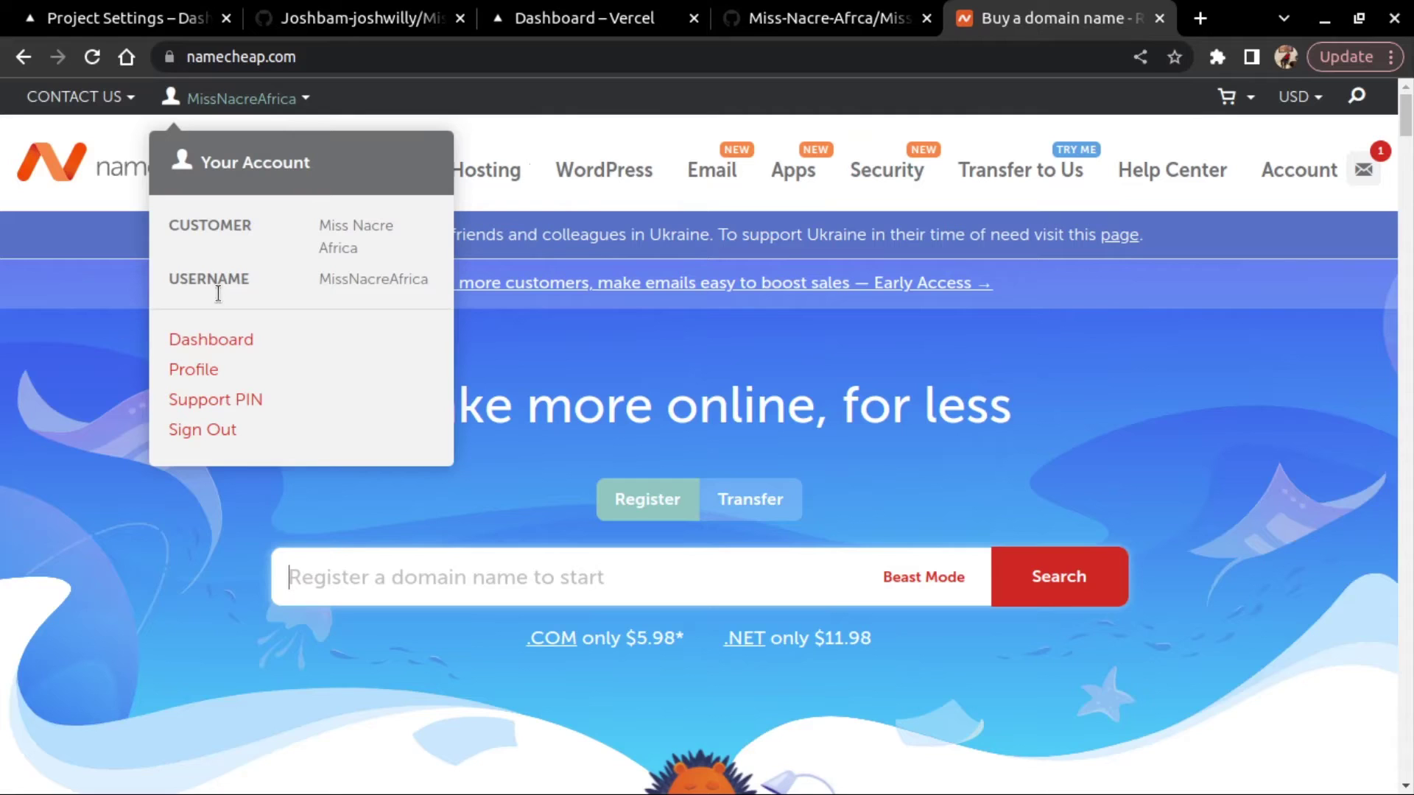
From the account dashboard's Domain List, open management for missnacreafrica.com.
click(217, 342)
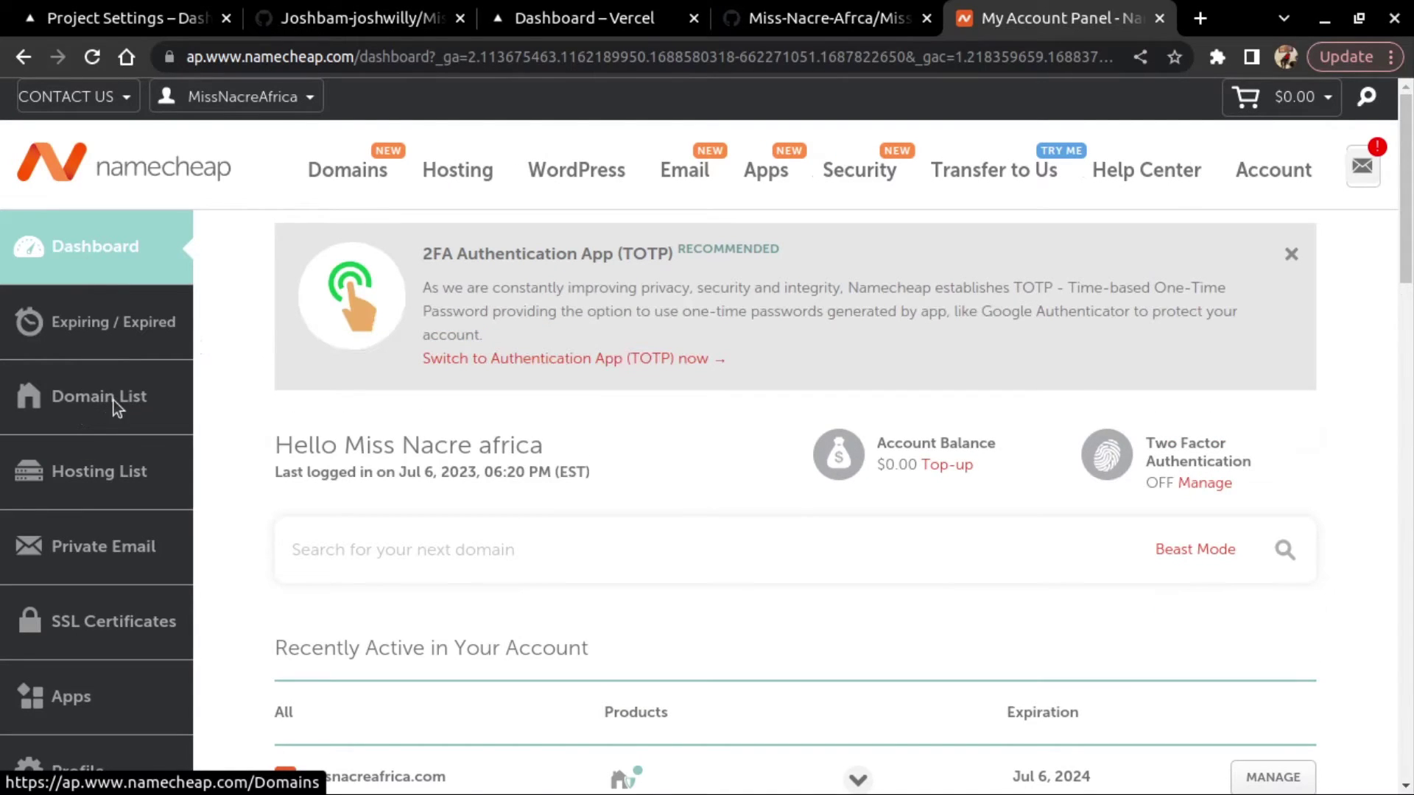
click(113, 401)
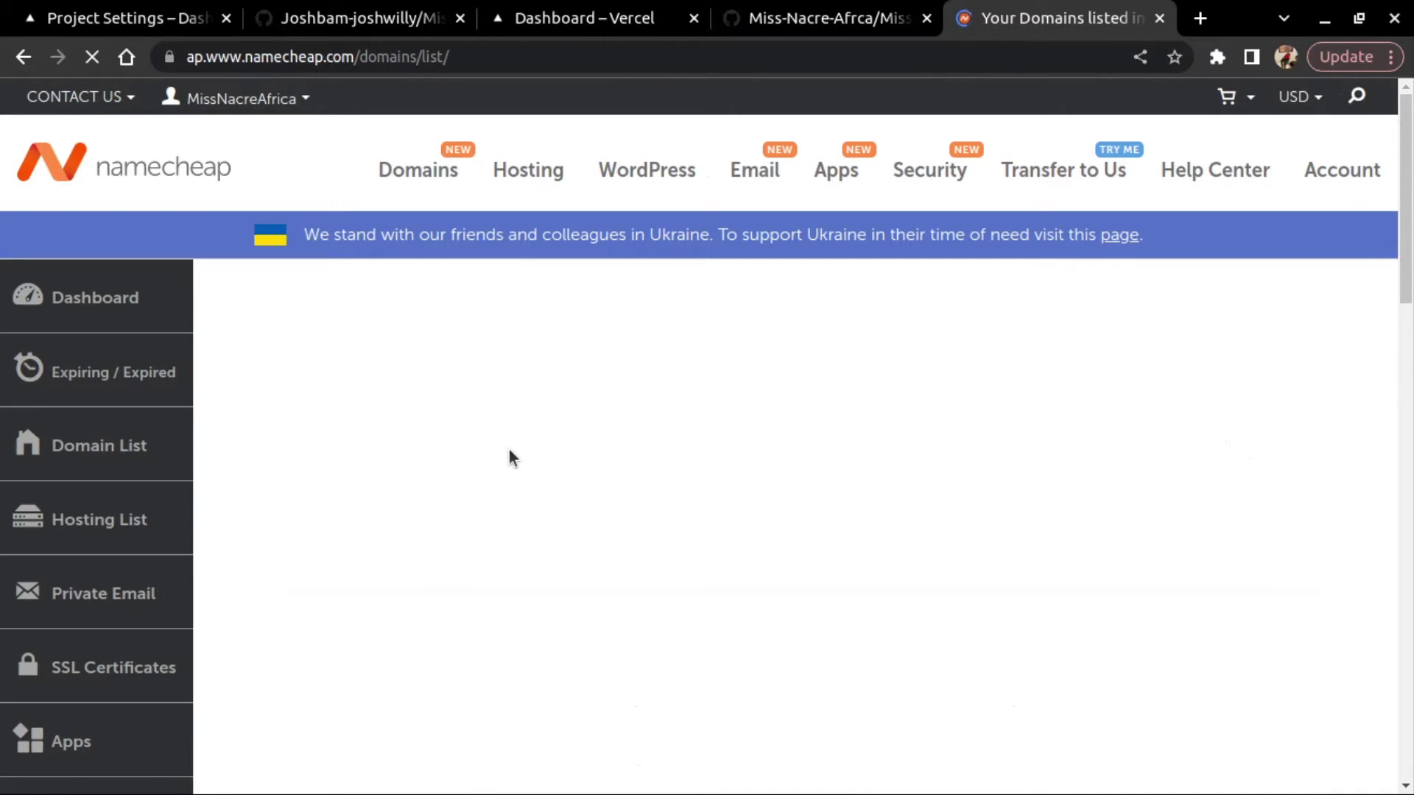
scroll(509, 456, down, 1)
scroll(510, 457, down, 3)
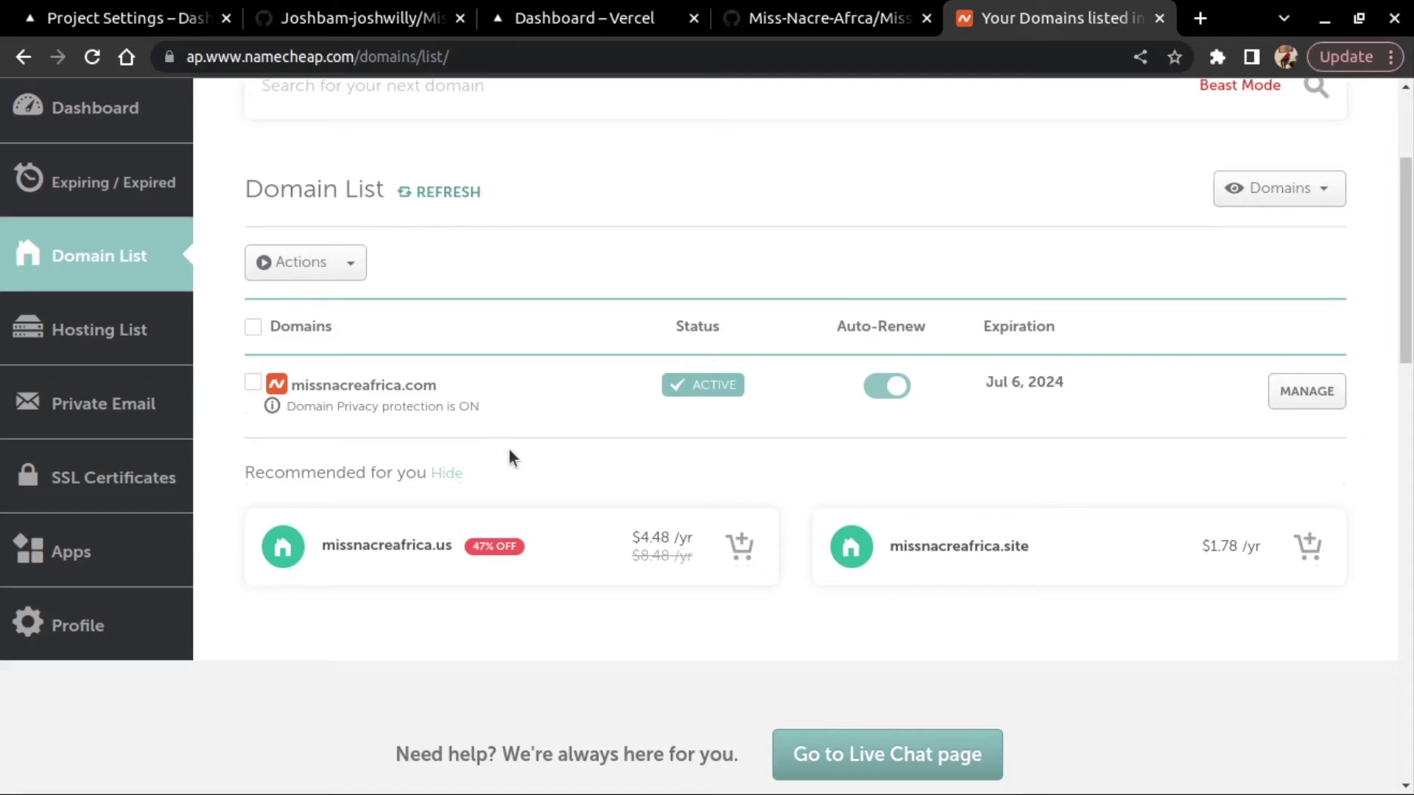
click(1293, 391)
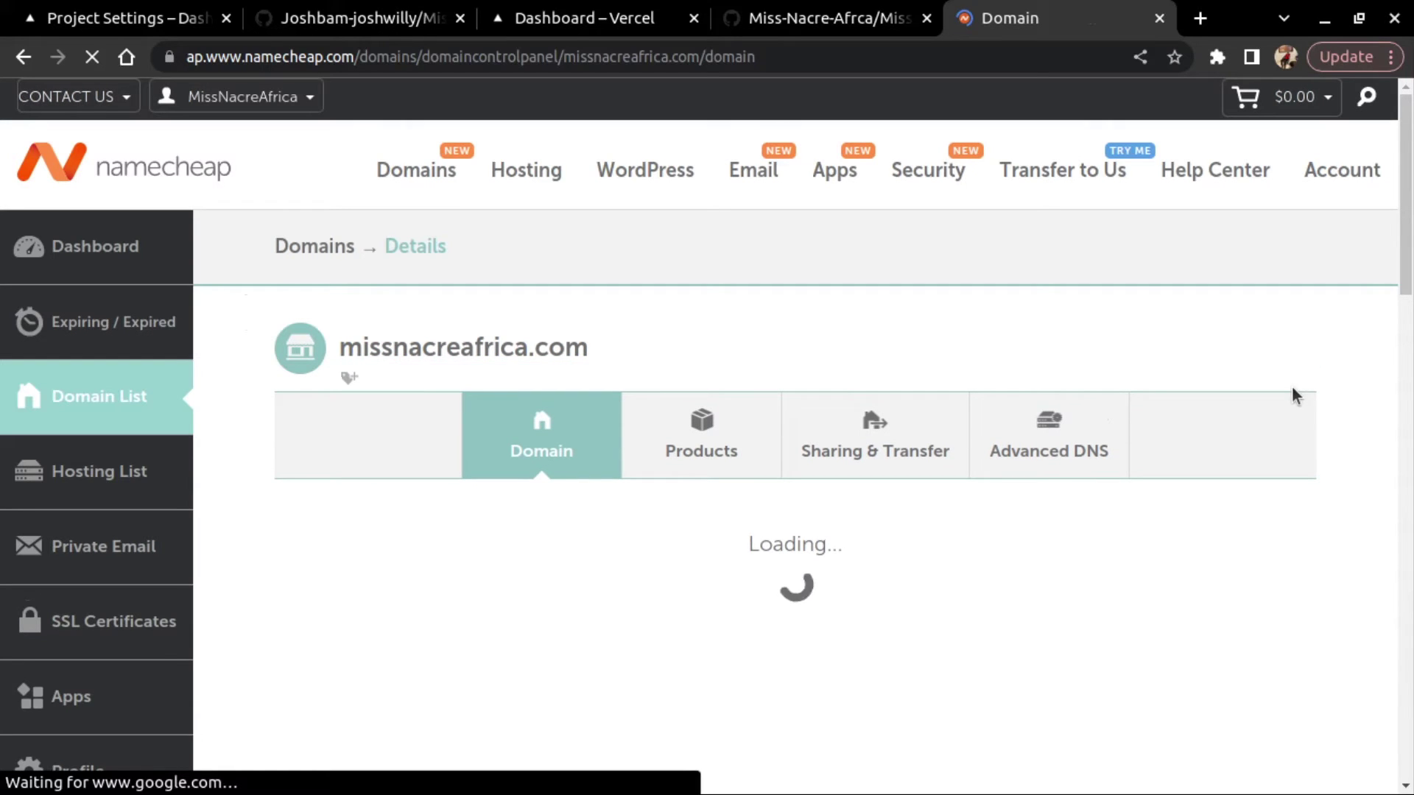
scroll(913, 543, down, 1)
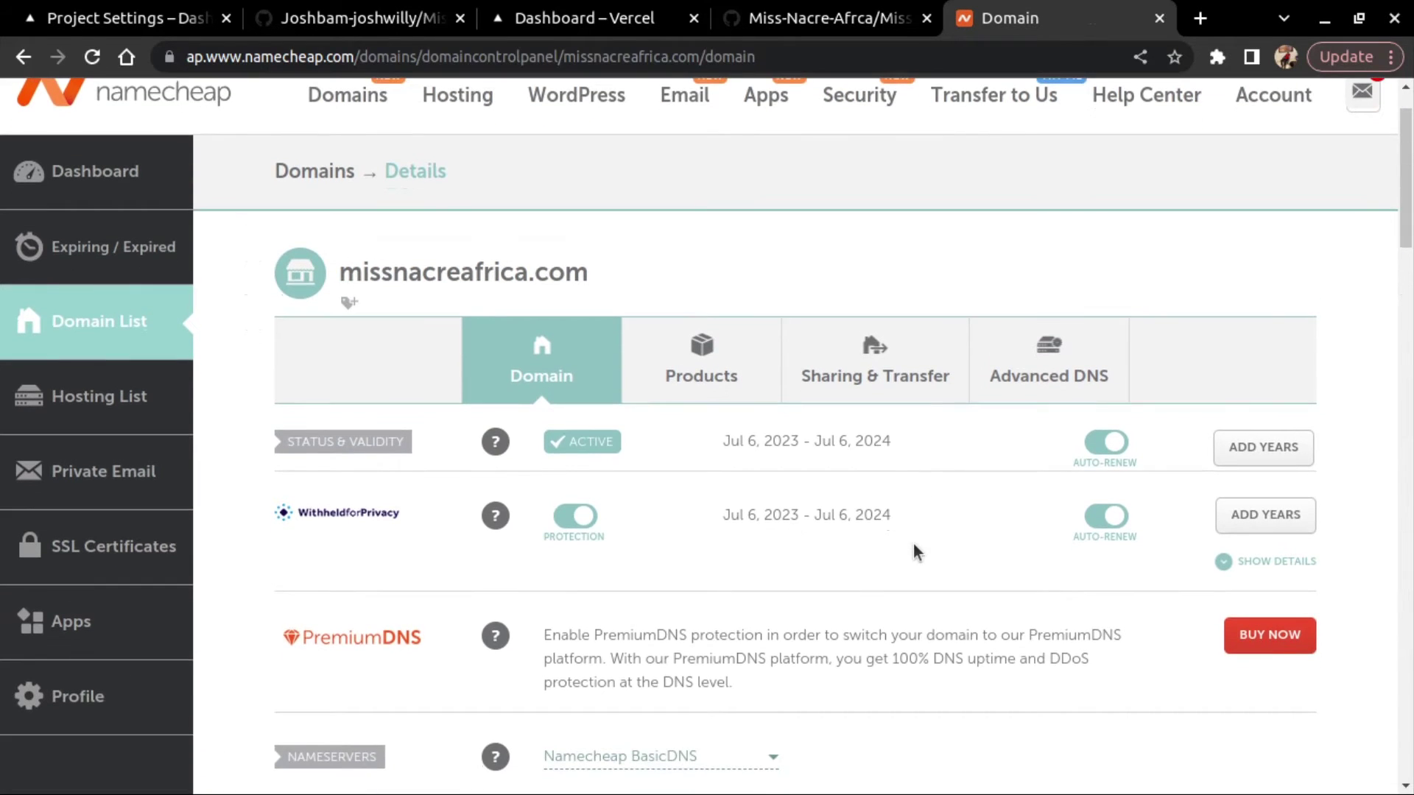
scroll(913, 542, down, 1)
scroll(914, 542, down, 2)
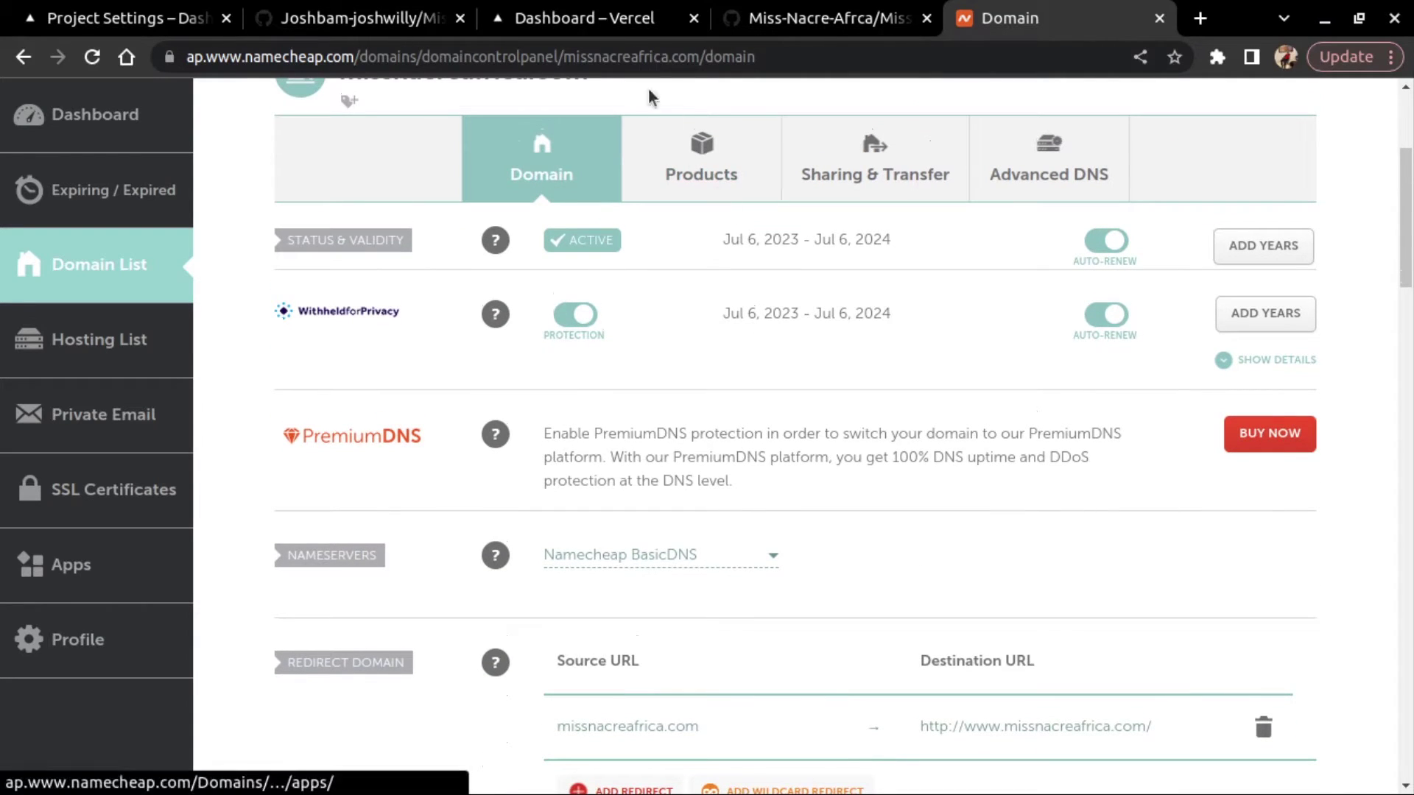
Switch to the Vercel dashboard and choose Add New > Project.
click(520, 22)
scroll(608, 320, up, 5)
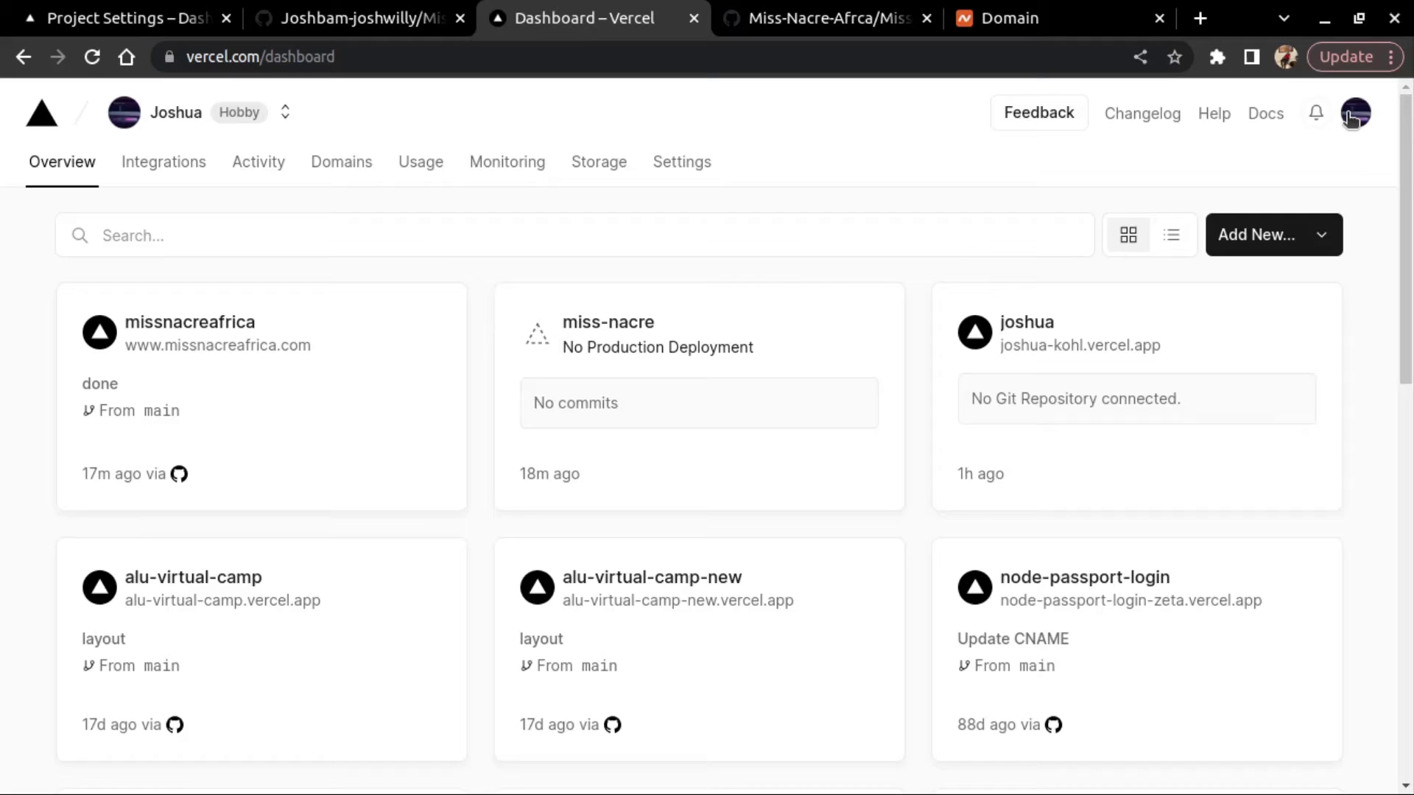
click(1357, 116)
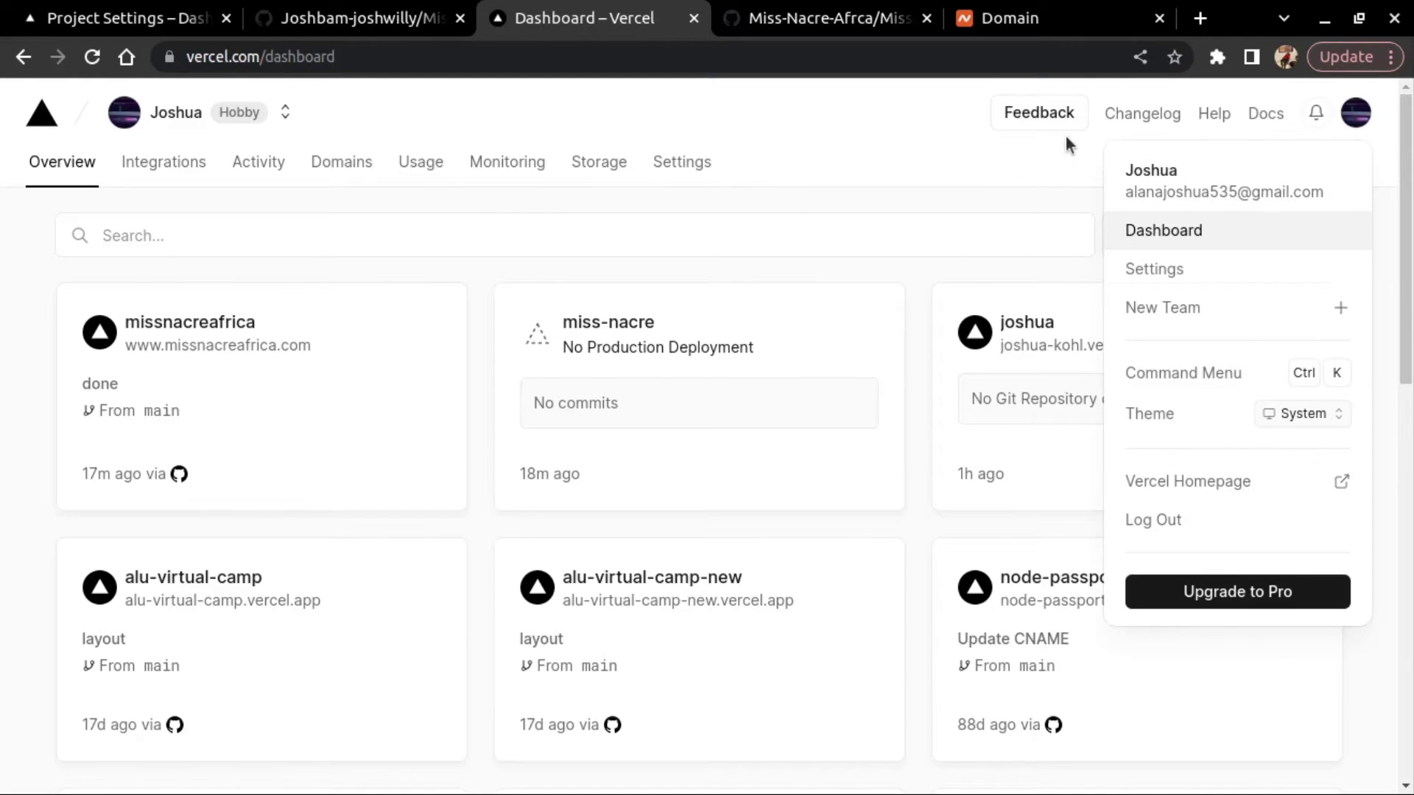
click(992, 145)
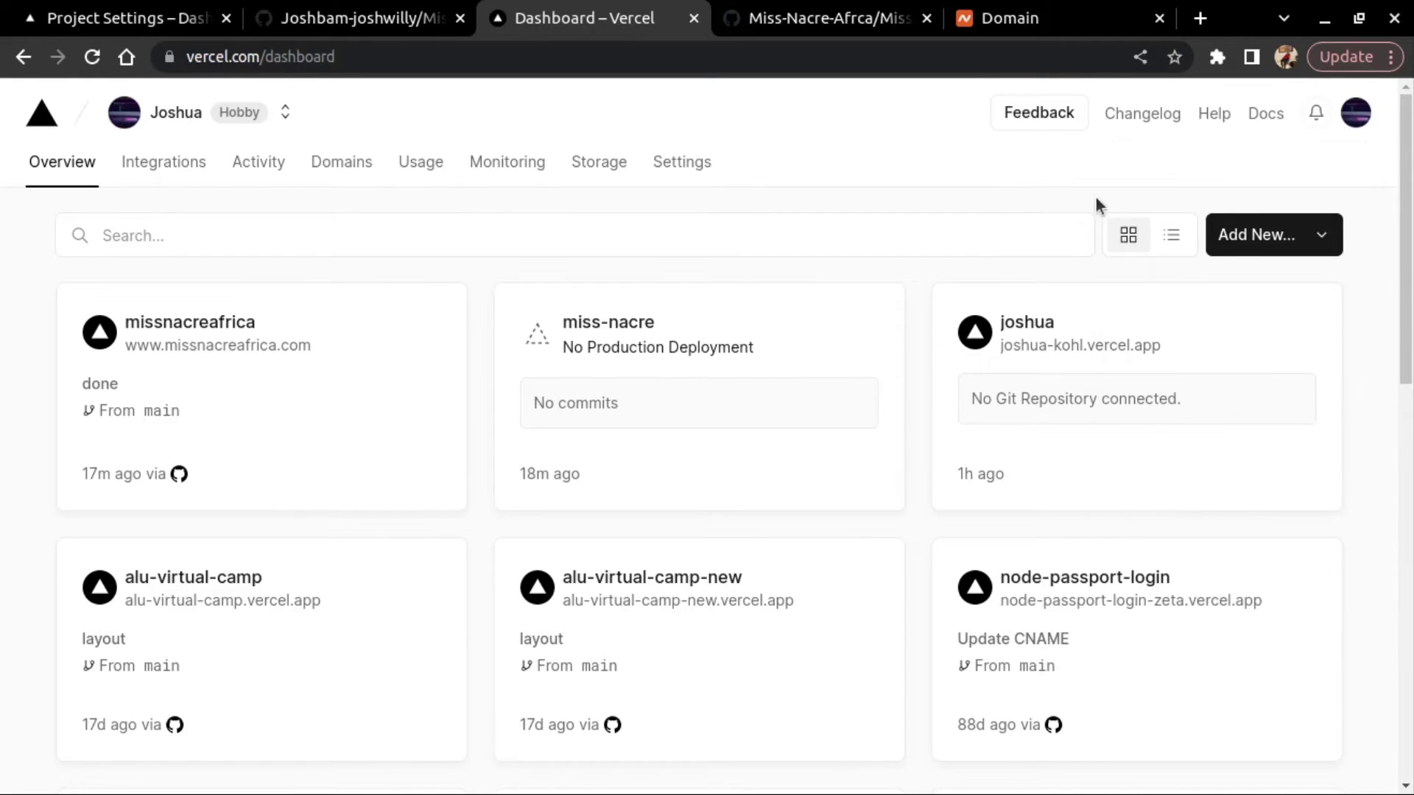
click(1293, 245)
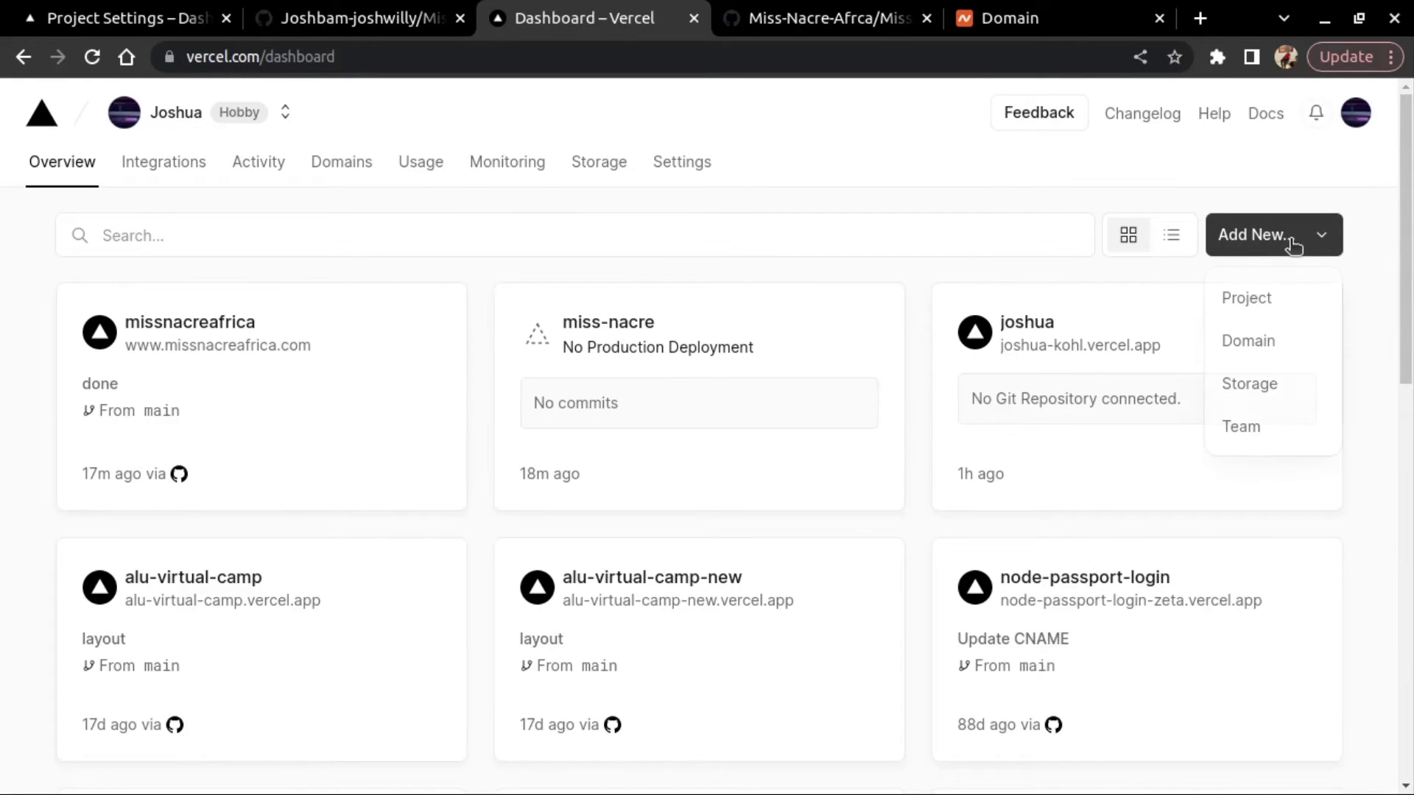
click(1278, 298)
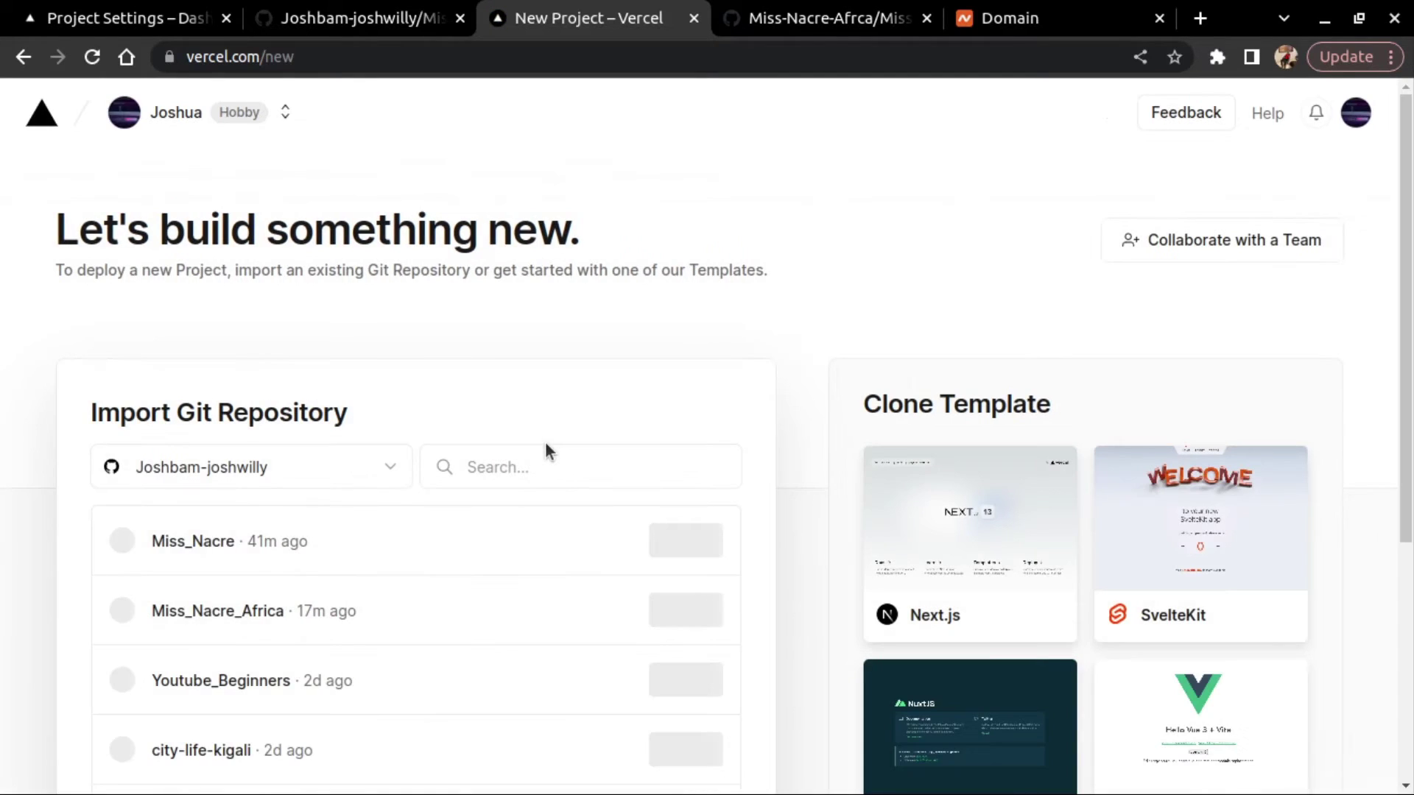
scroll(544, 447, down, 3)
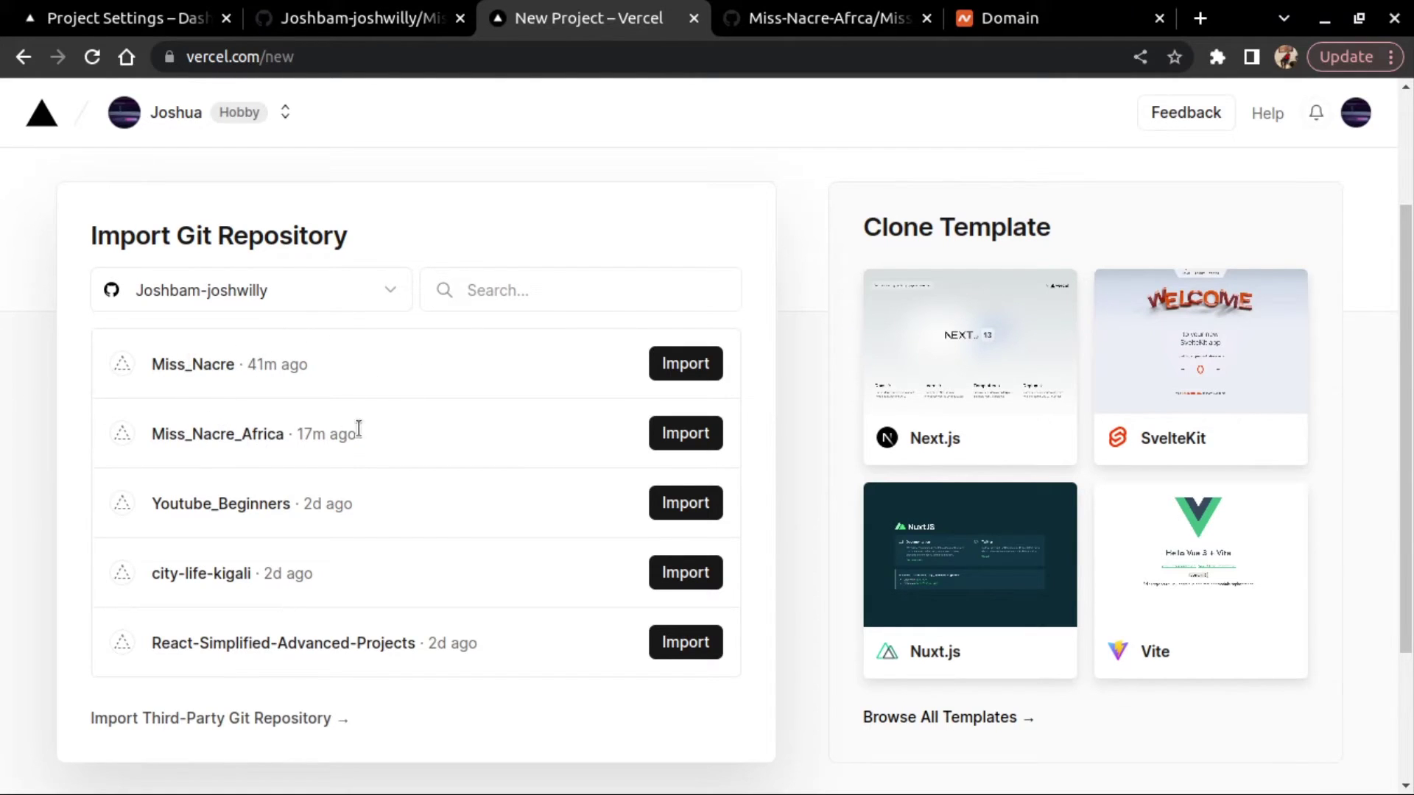
Import Miss_Nacre_Africa, removing the hyphens so the project name is missnacreafrica.
click(382, 288)
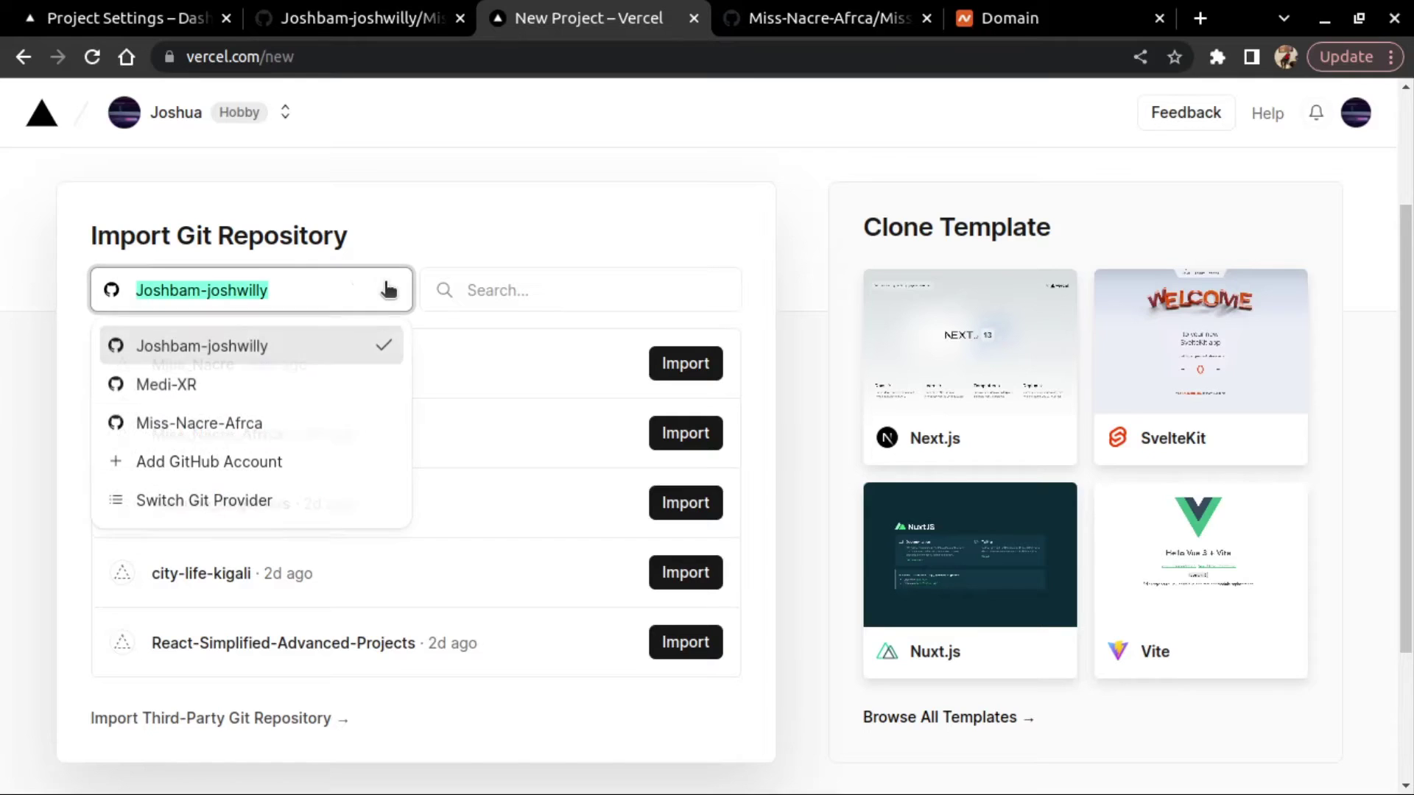
click(387, 290)
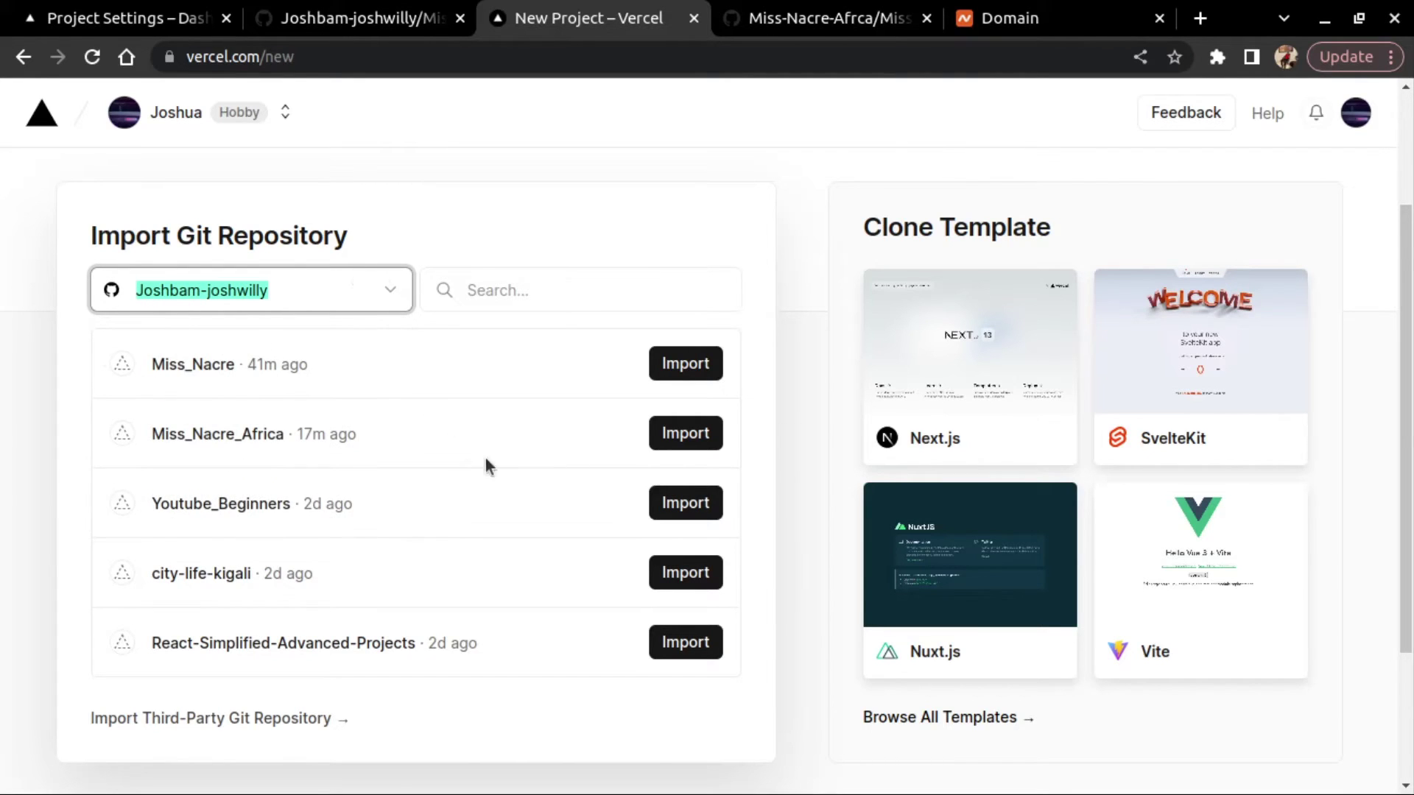
click(678, 448)
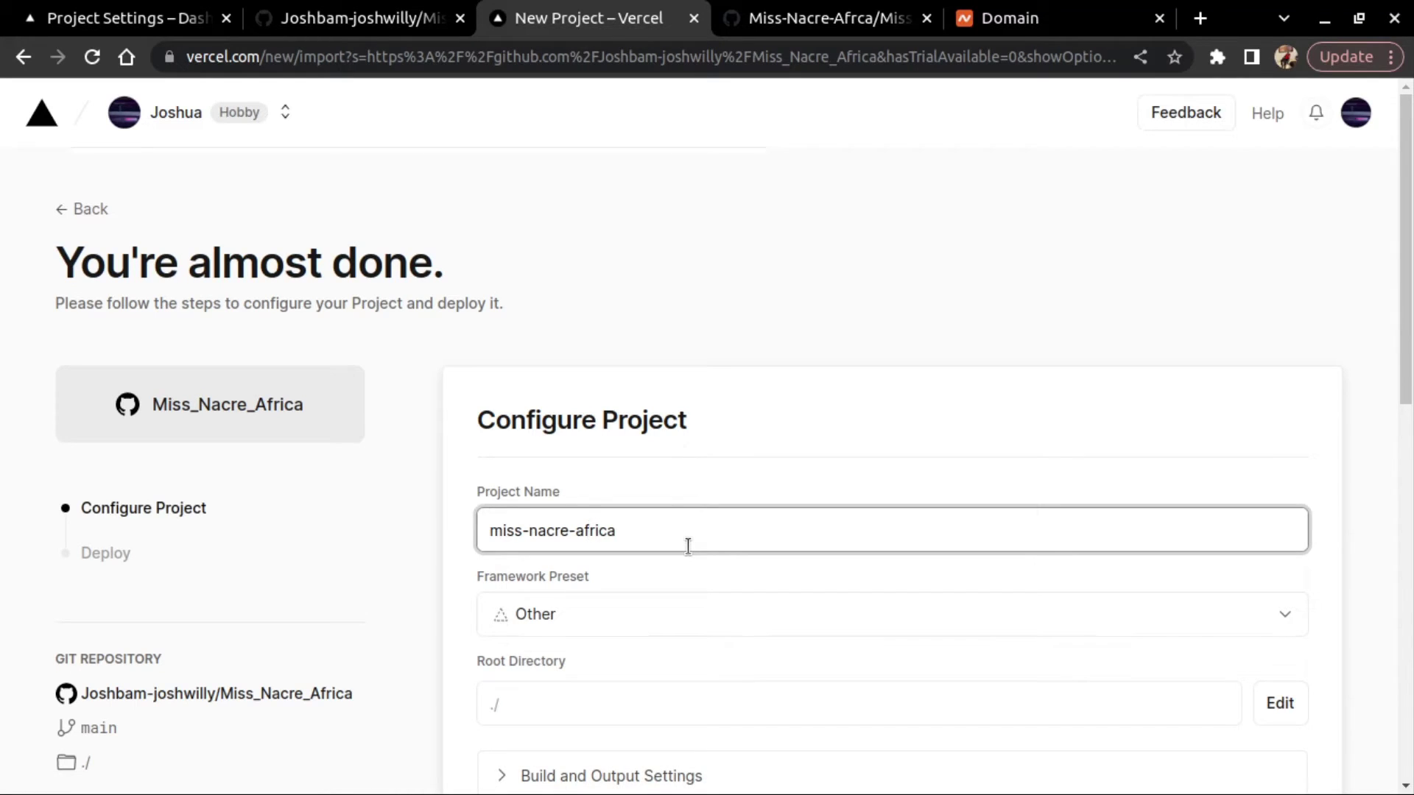
key(BackSpace)
key(Left)
key(Left)
key(BackSpace)
scroll(686, 547, down, 3)
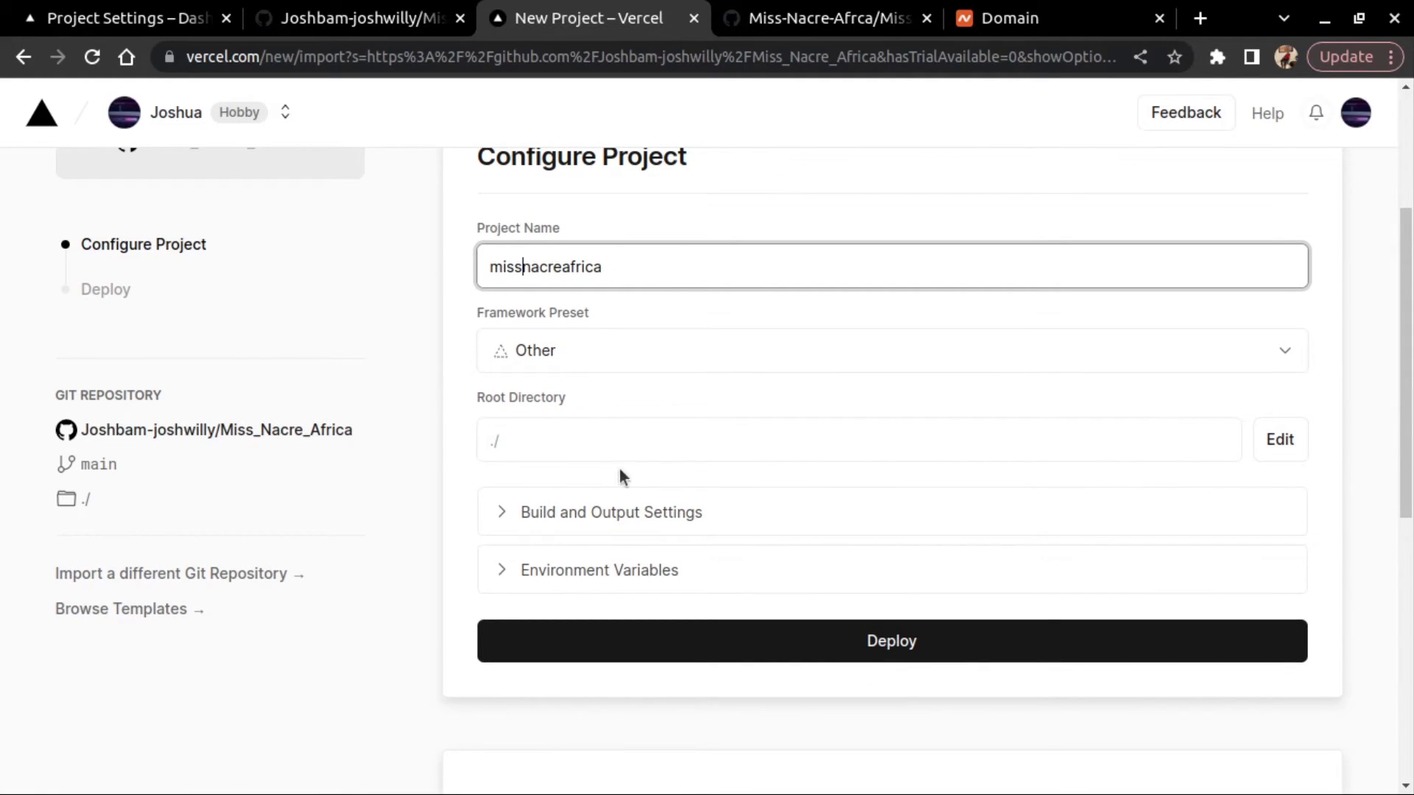
Set root directory to landing_page_official and deploy; Vercel reports missnacreafrica already exists.
click(1288, 441)
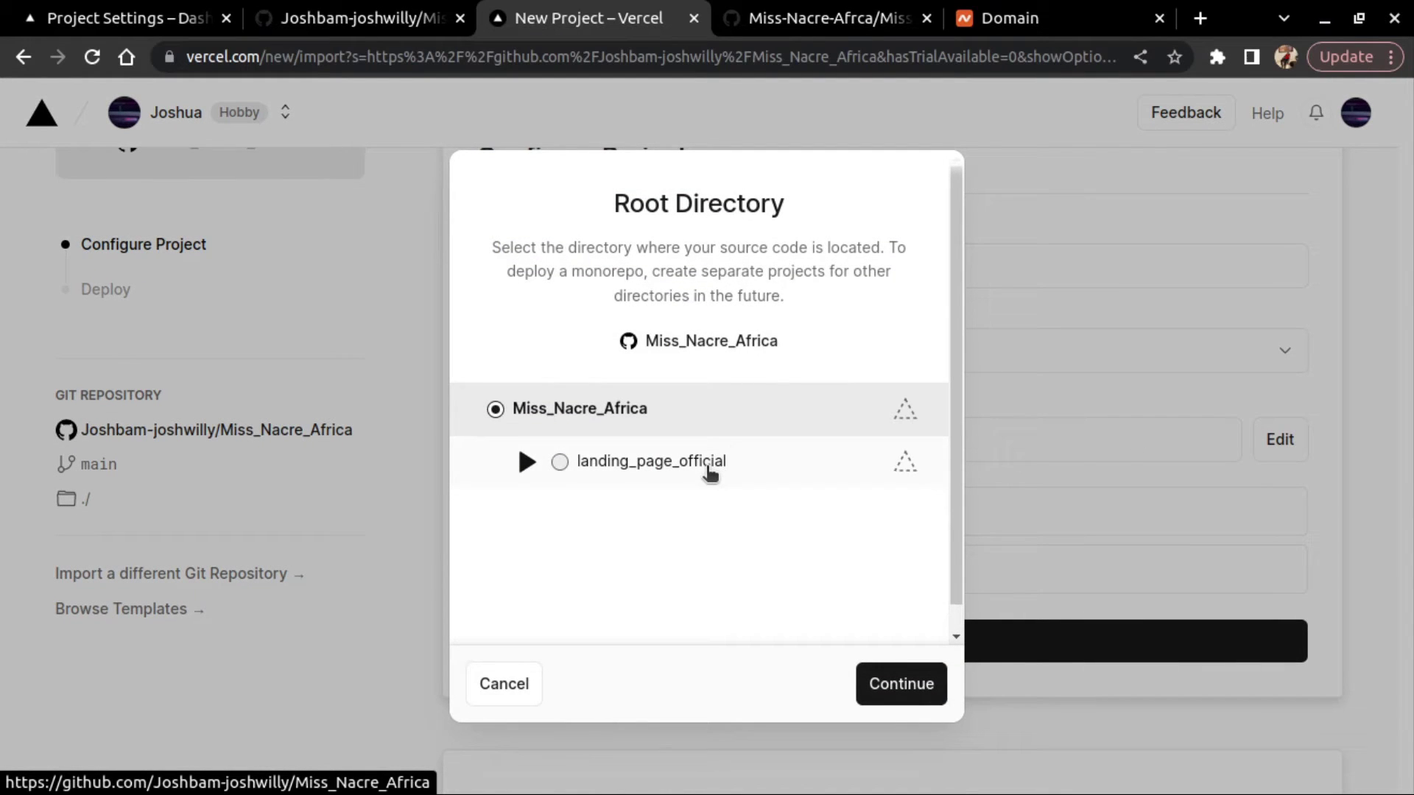
click(704, 466)
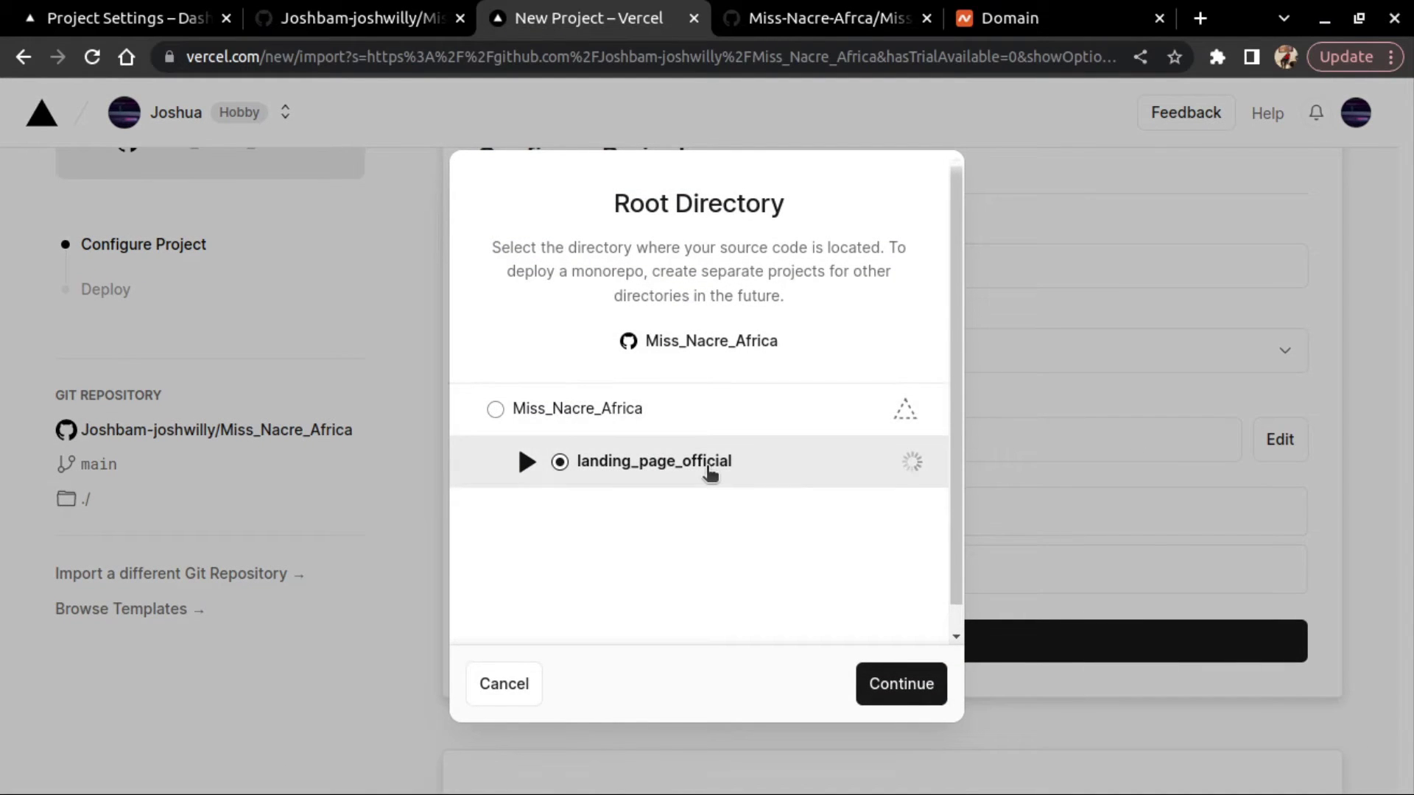
click(895, 687)
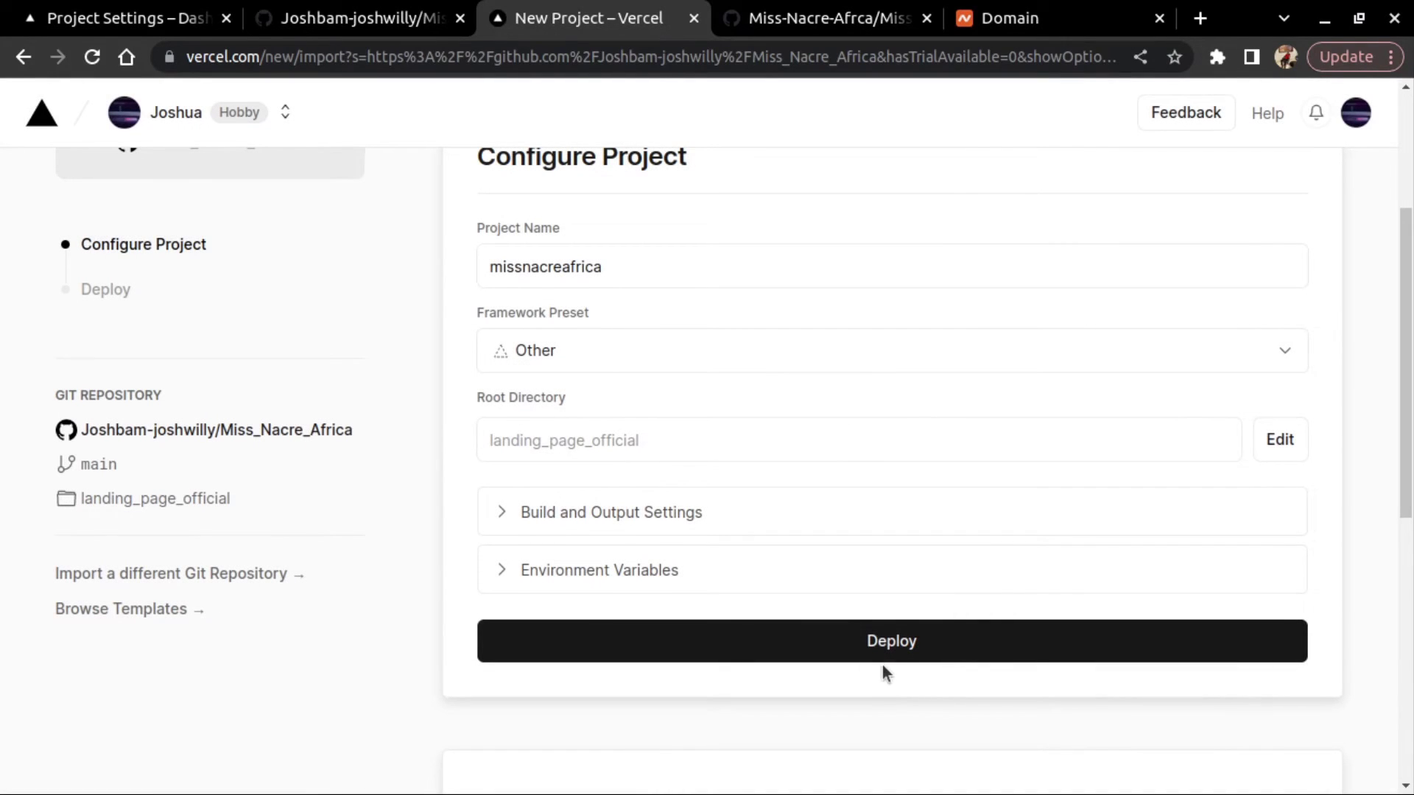
click(873, 651)
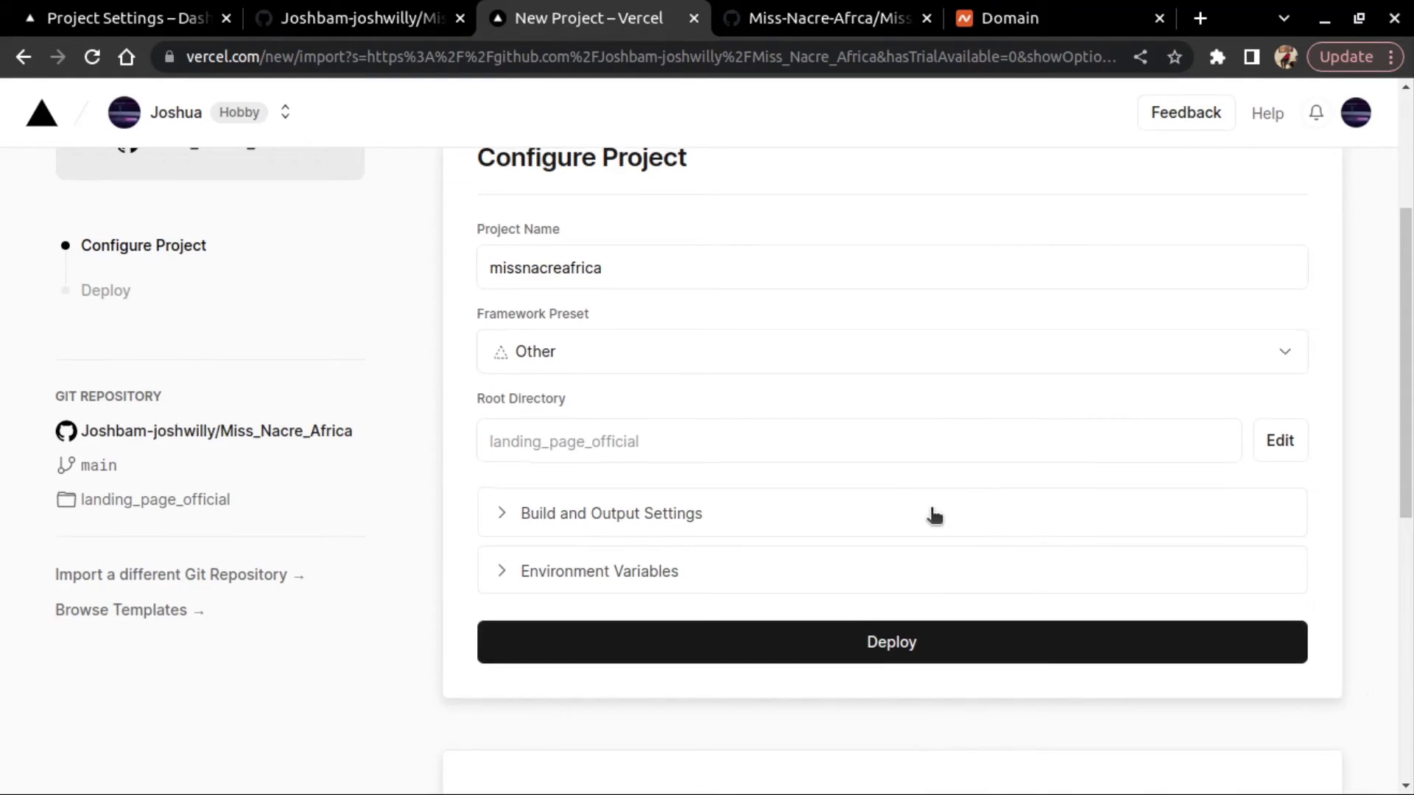
scroll(934, 516, up, 3)
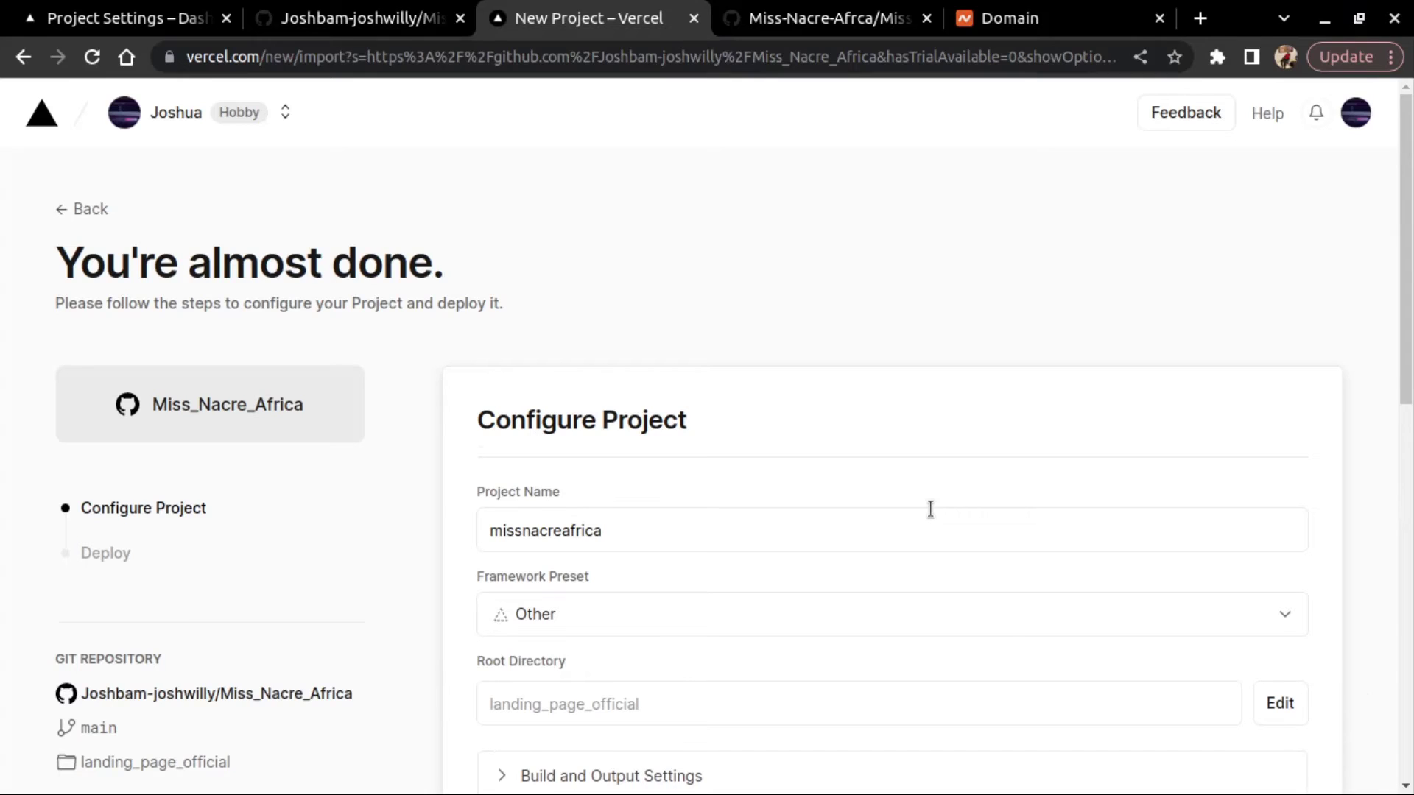
Return to the Vercel dashboard and open the missnacreafrica project with its Ready production deployment.
click(92, 209)
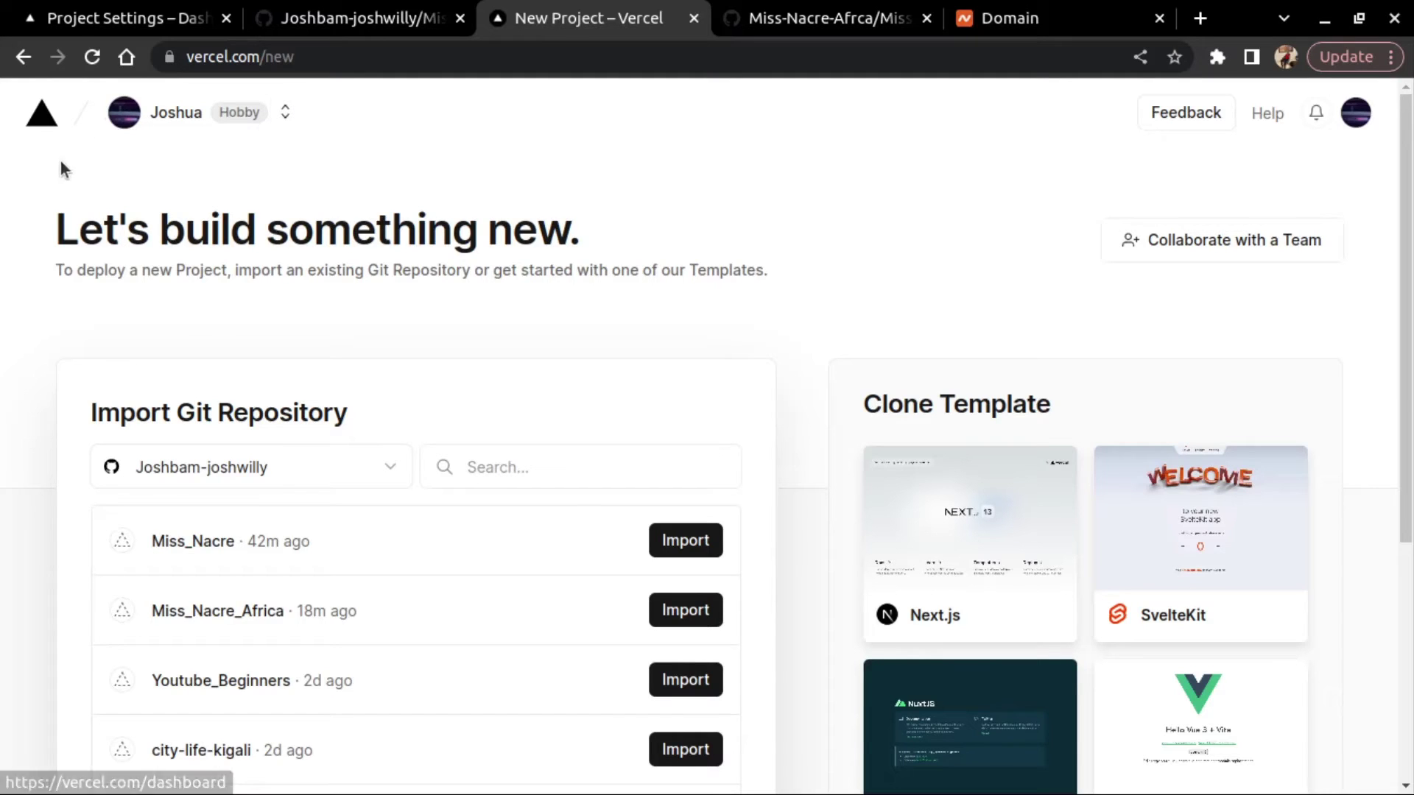
click(130, 120)
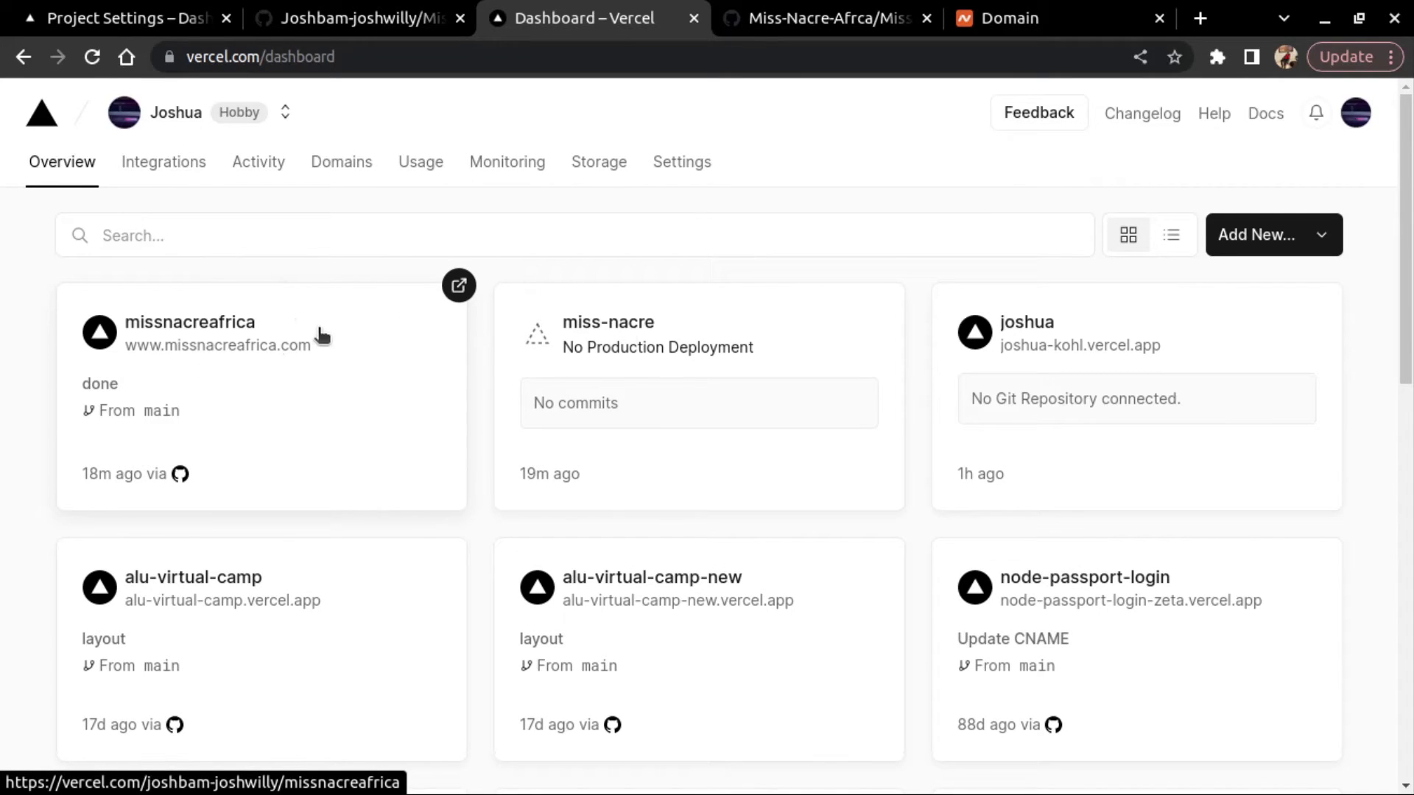
click(191, 324)
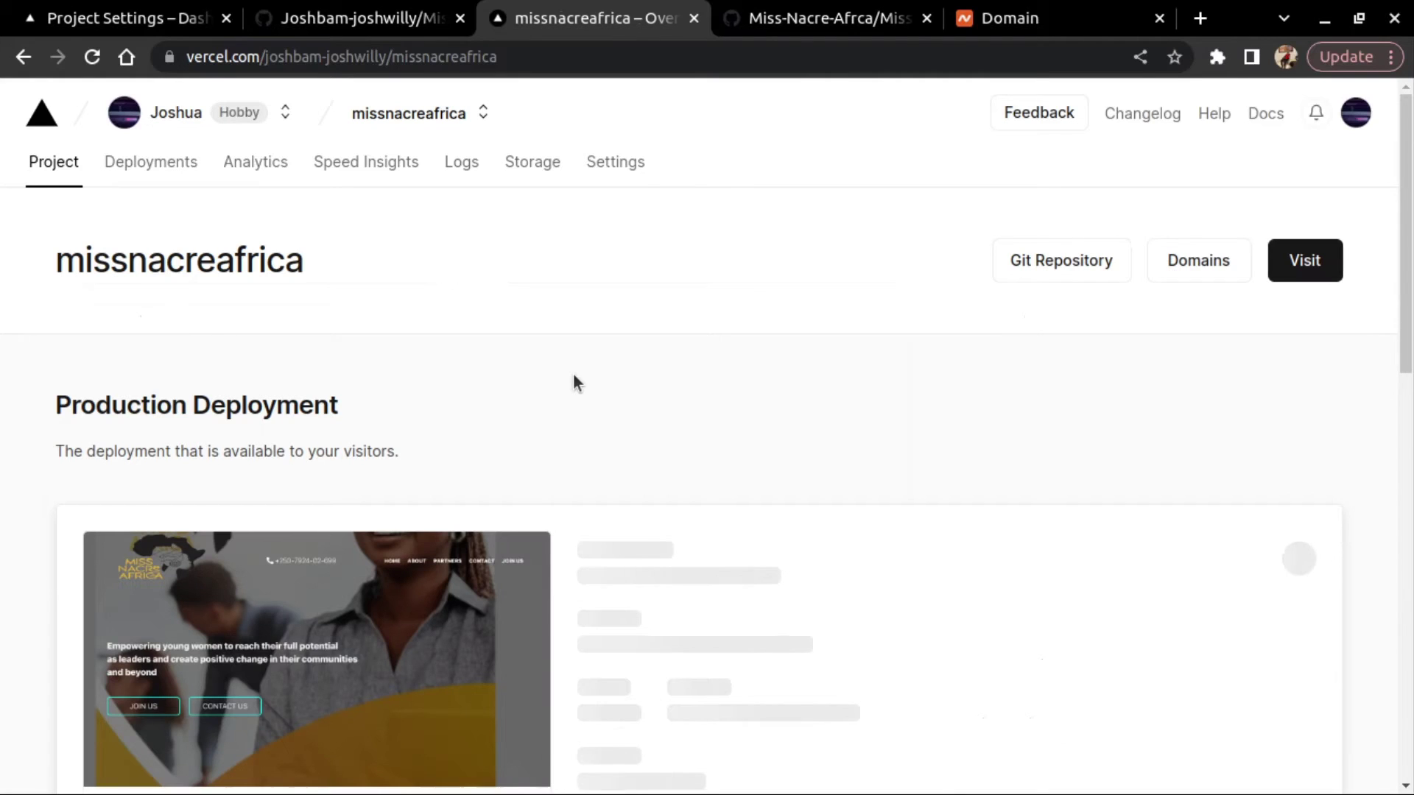
scroll(573, 382, down, 2)
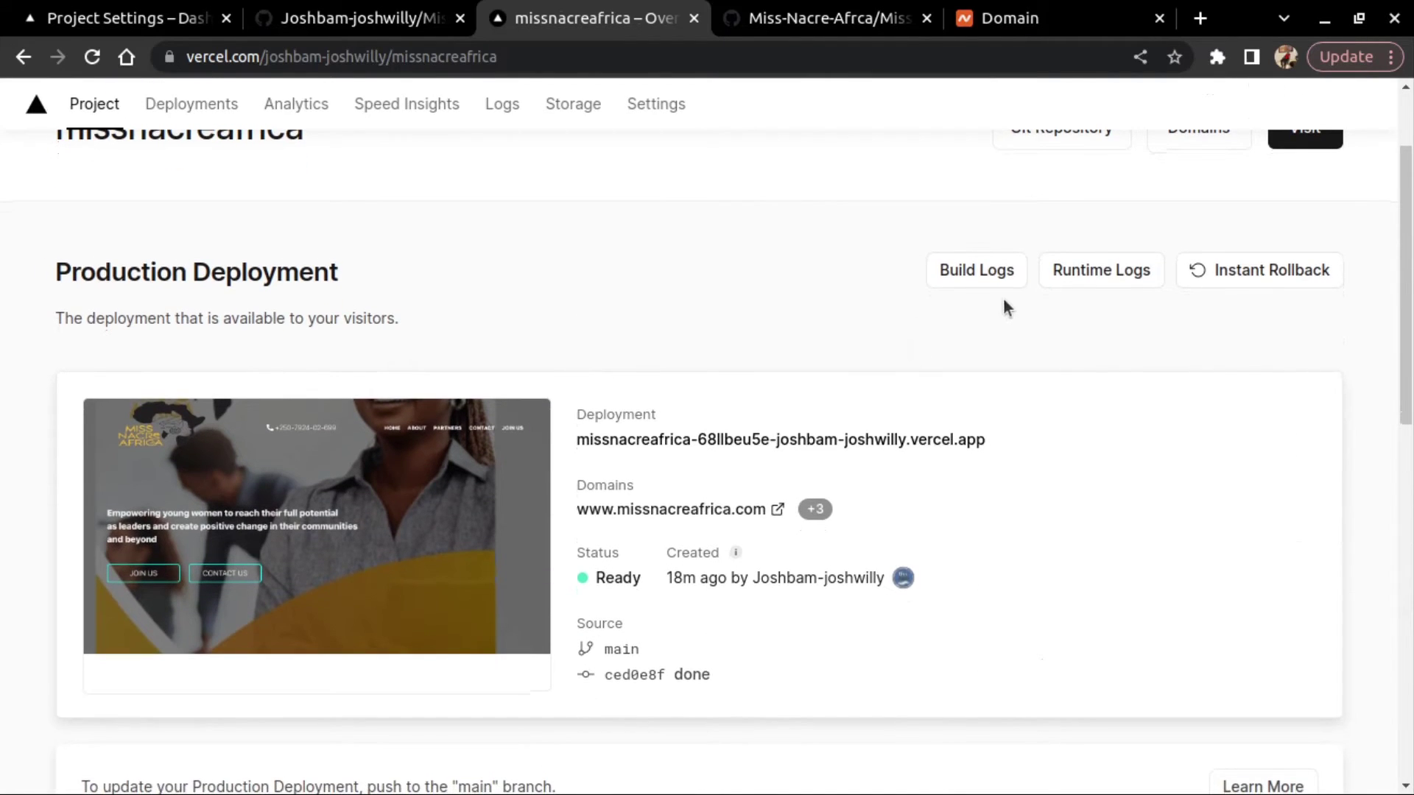
scroll(646, 328, up, 2)
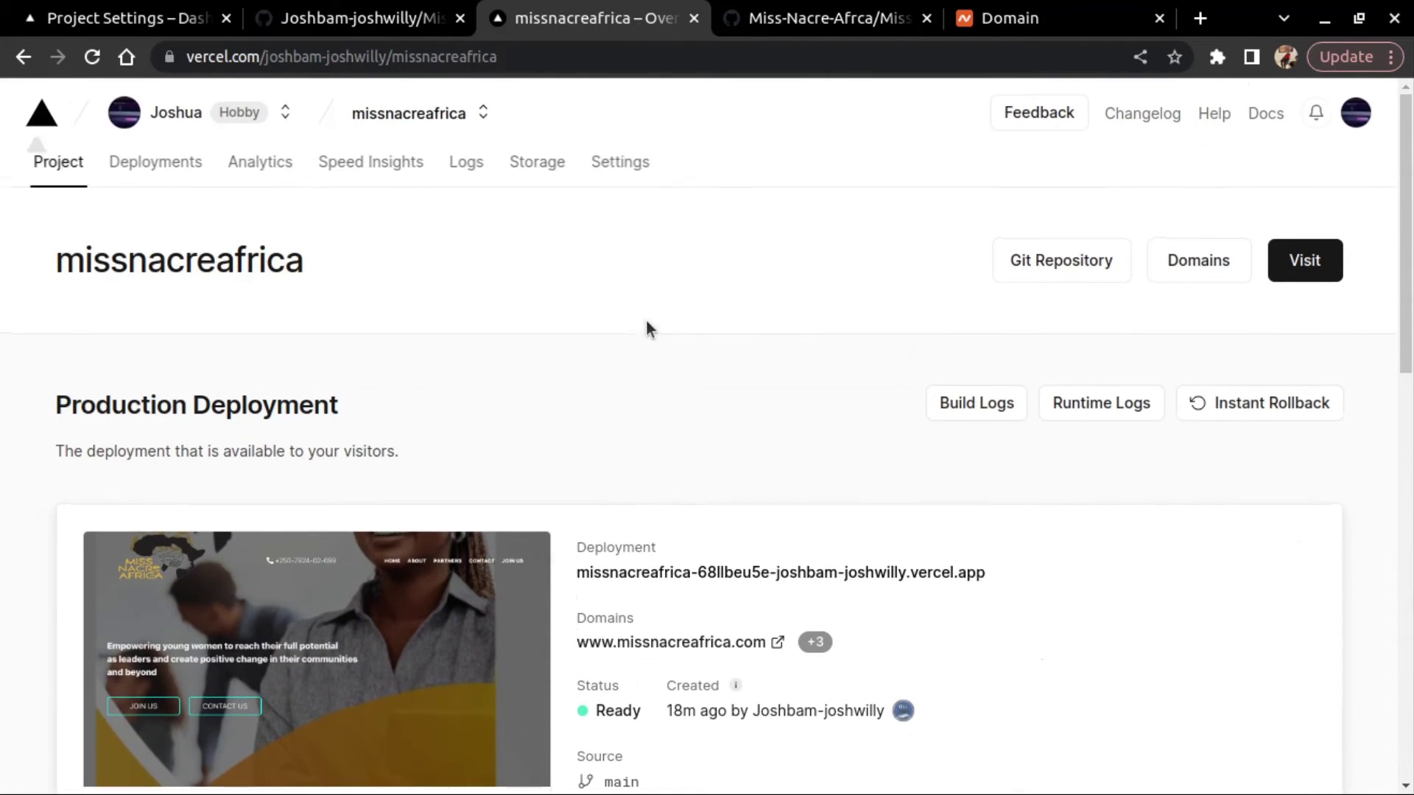
Open missnacreafrica's Domains settings, where missnacreafrica.com shows Invalid Configuration needing an A record.
click(626, 162)
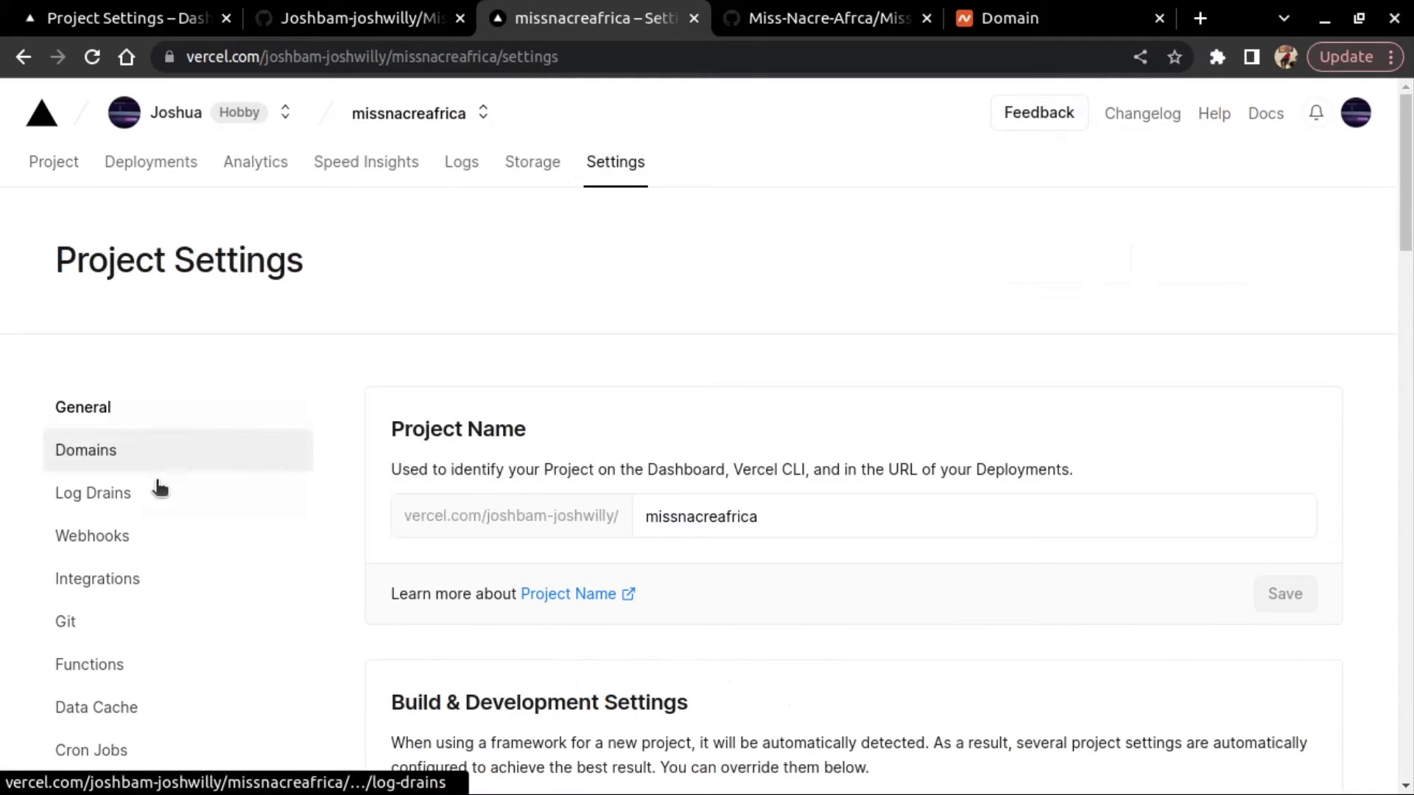
click(91, 463)
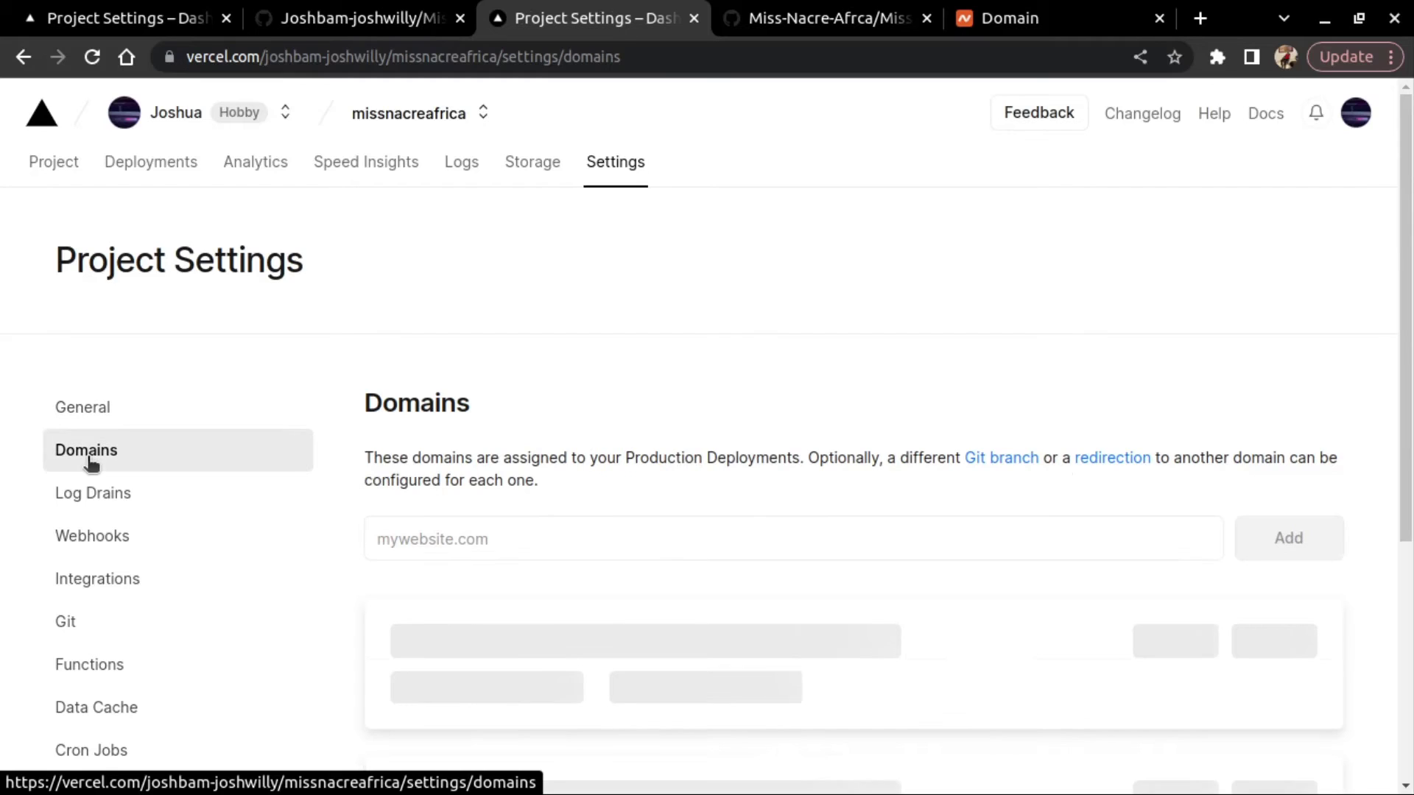
scroll(639, 464, down, 1)
scroll(639, 467, down, 2)
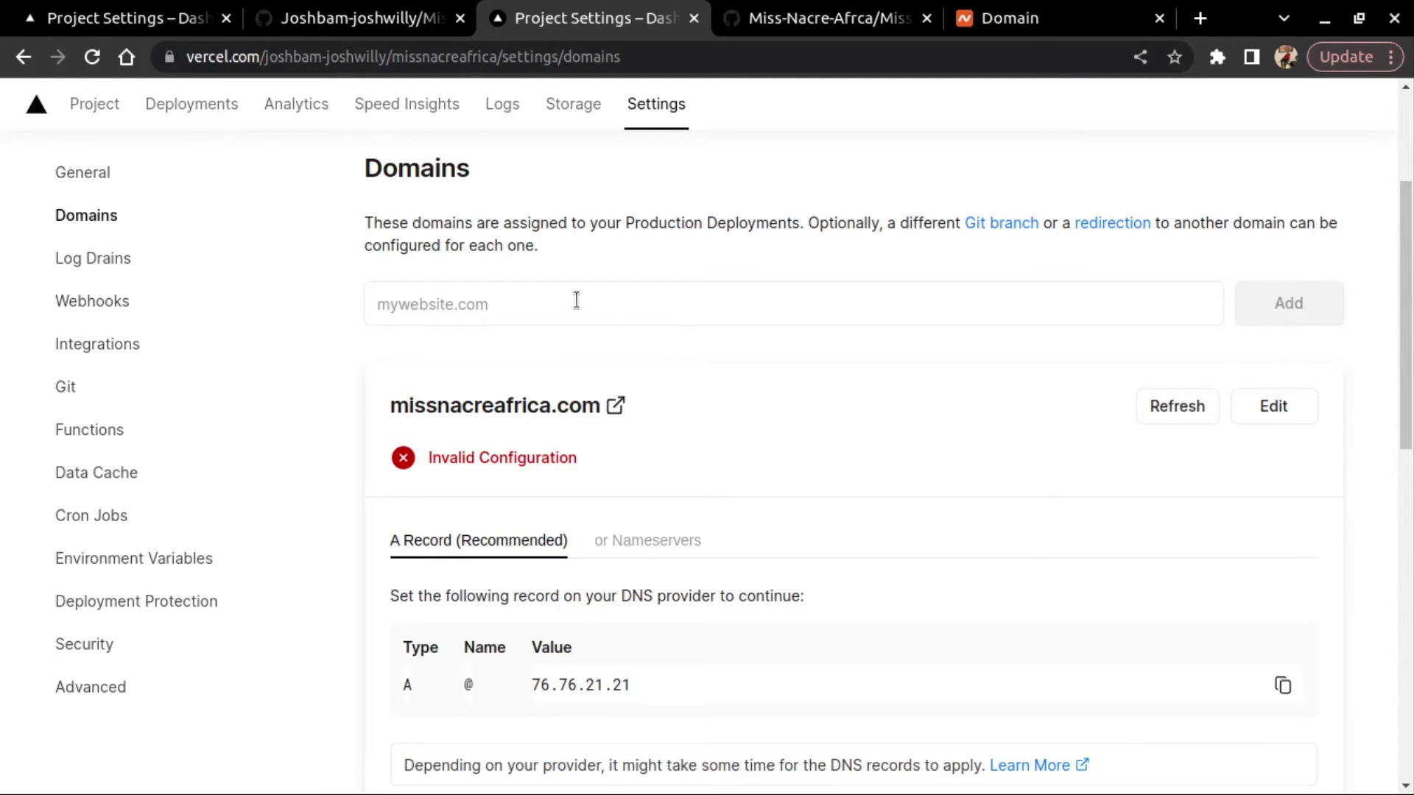
Select Namecheap's redirect source missnacreafrica.com, then go back to Vercel's domain settings.
click(988, 18)
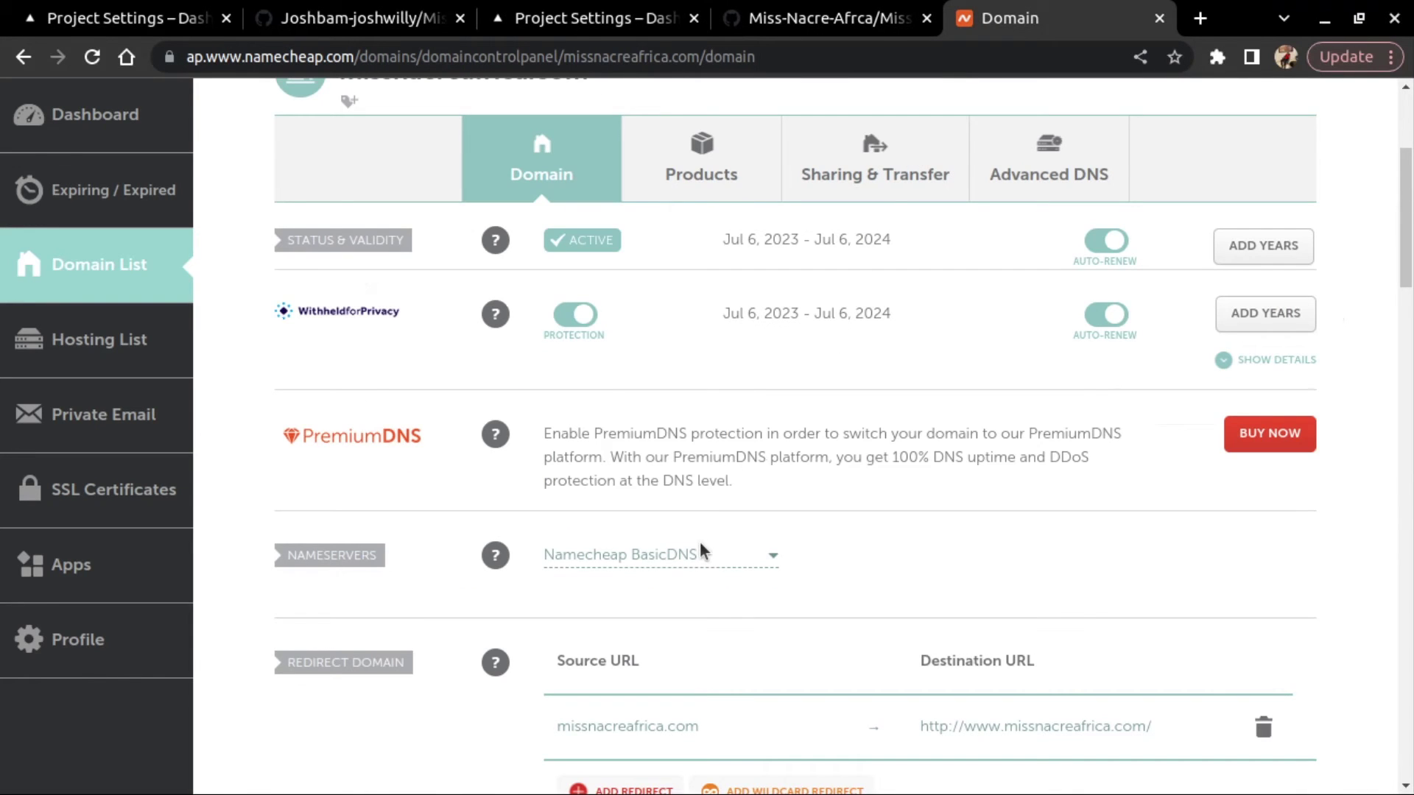
scroll(700, 544, down, 2)
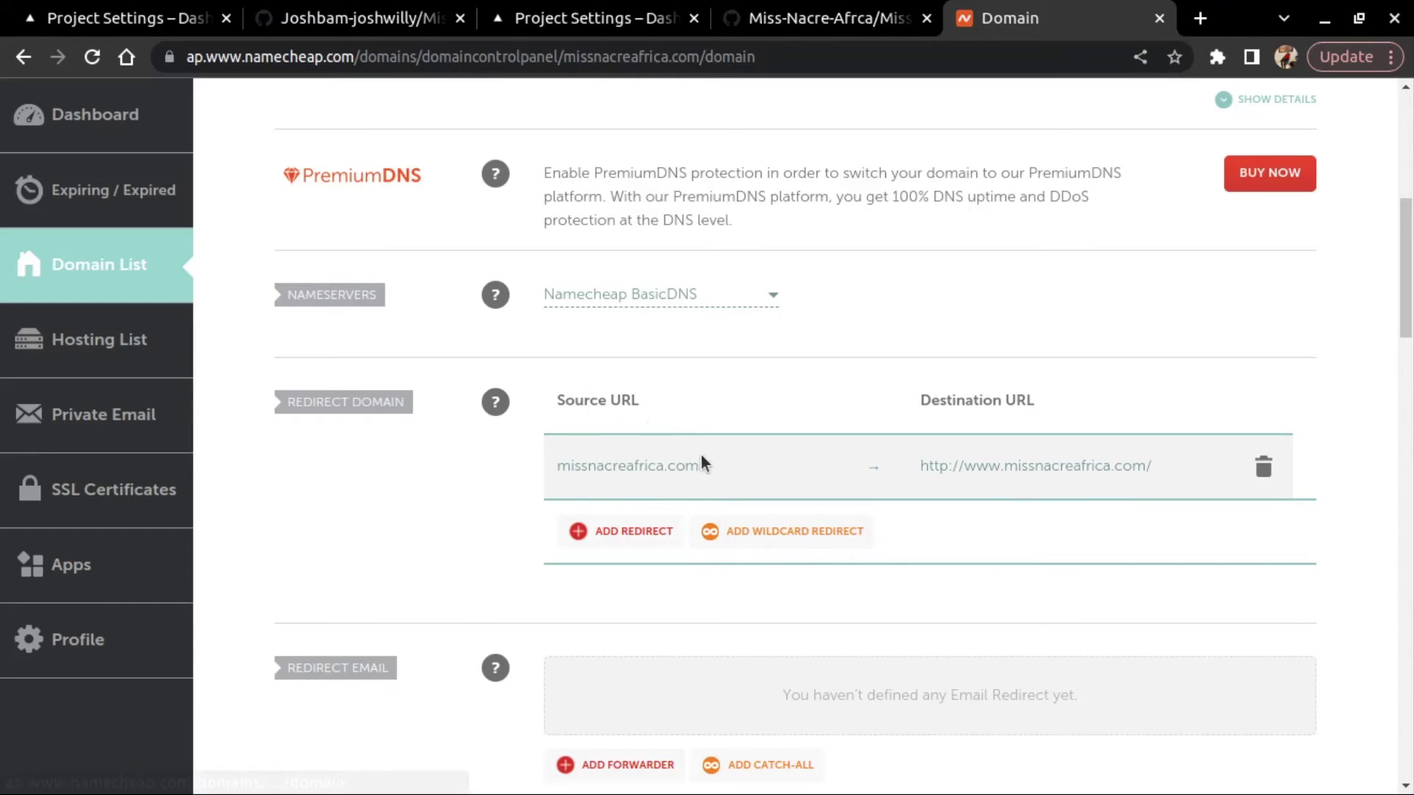
drag(703, 464, 552, 465)
key(ctrl+c)
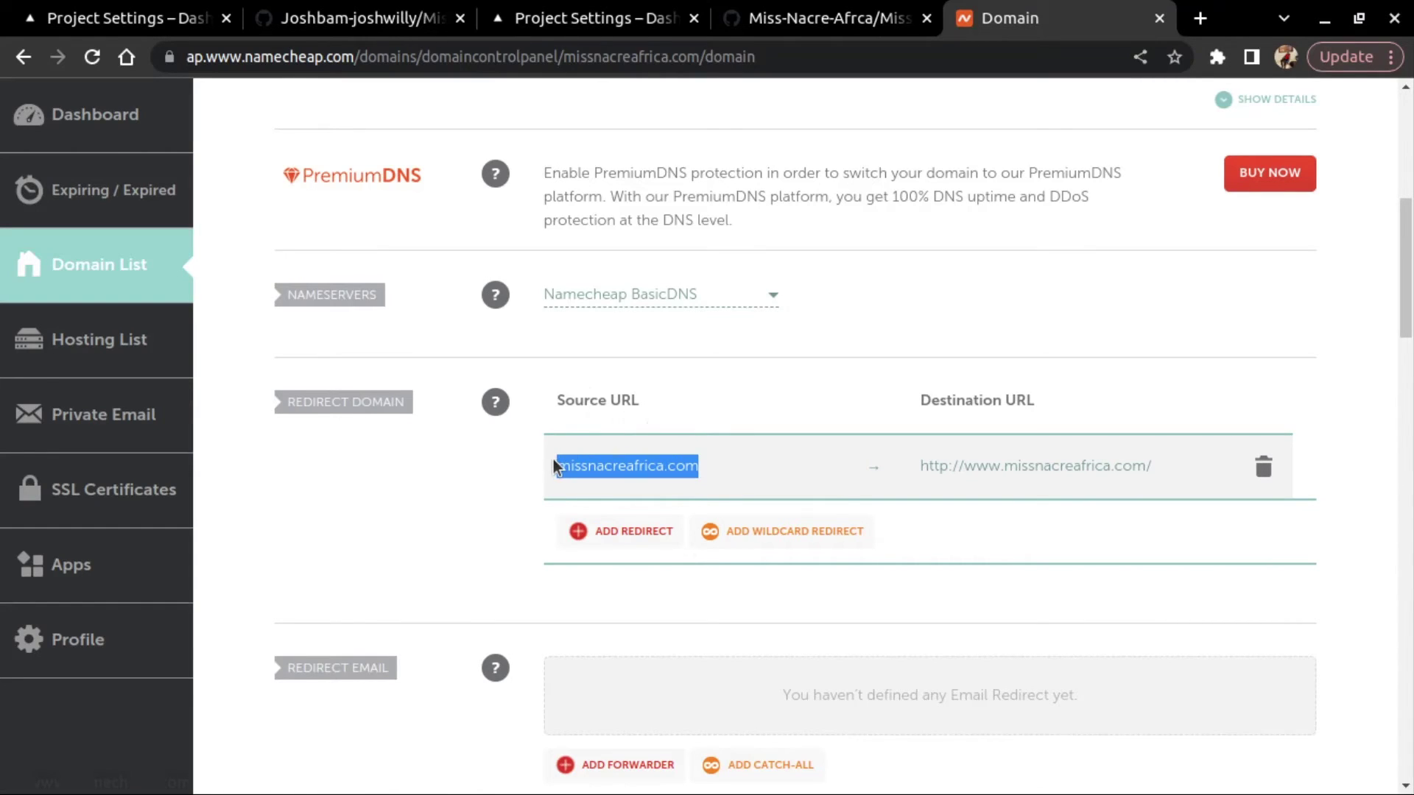
click(760, 23)
click(561, 23)
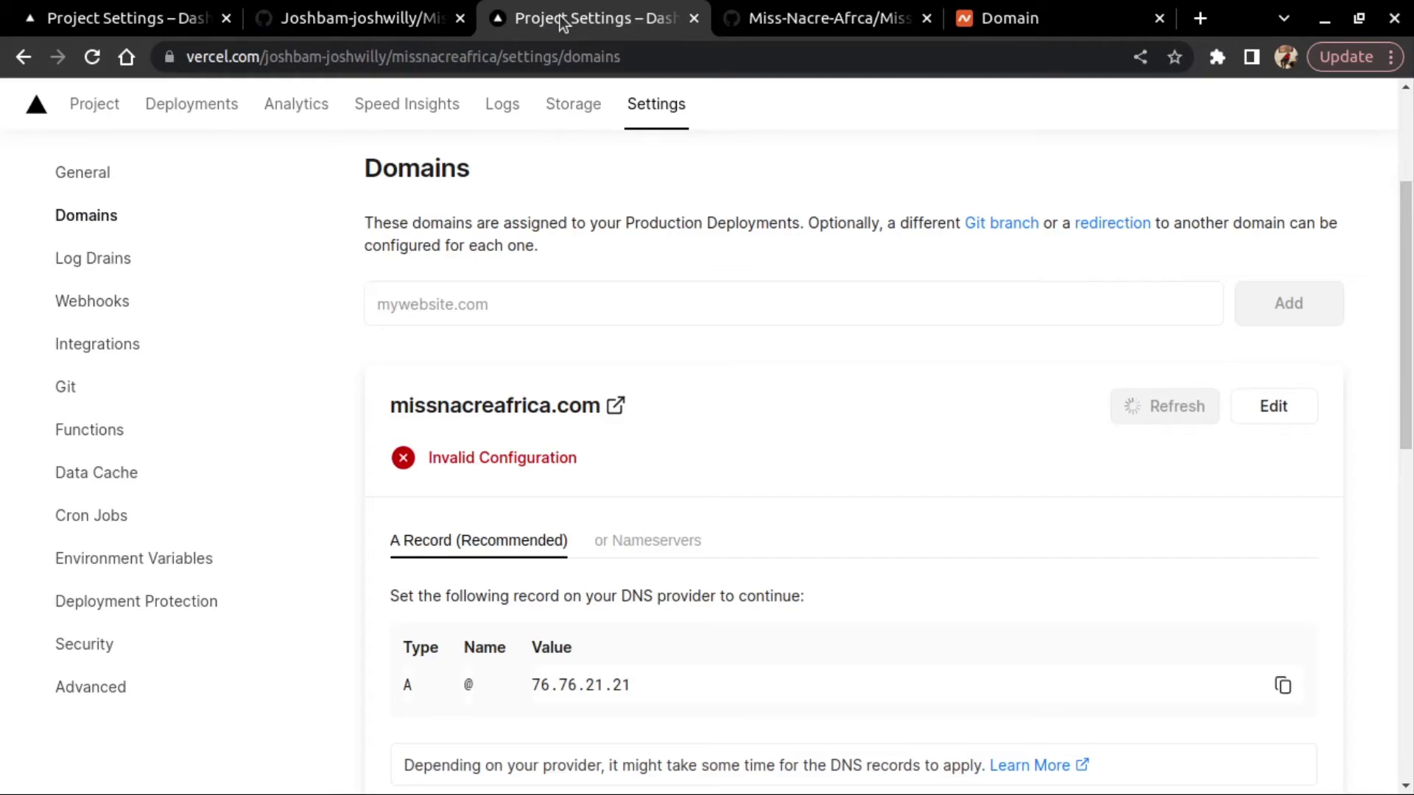
click(560, 308)
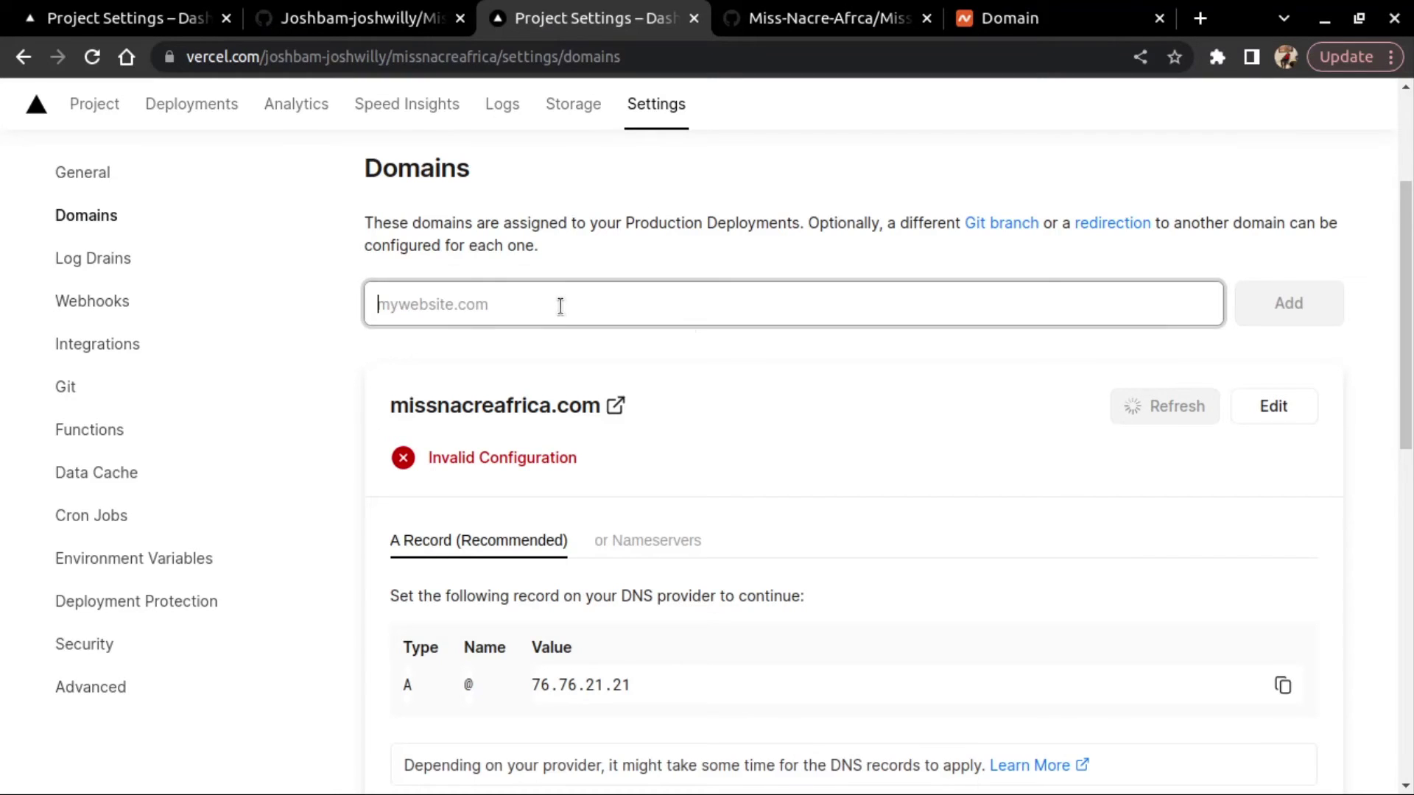
key(ctrl+v)
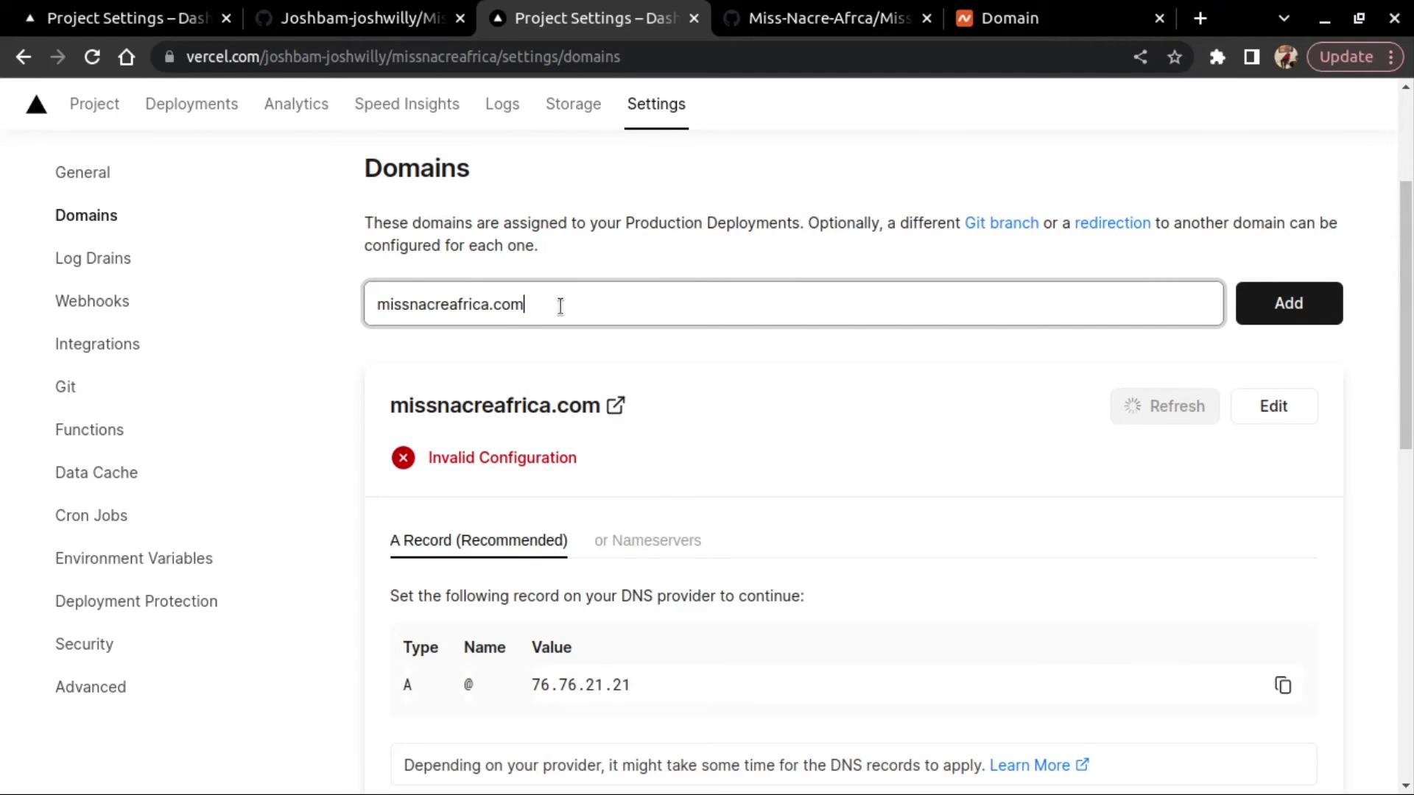
key(BackSpace)
key(BackSpace)
key(BackSpace)
key(BackSpace)
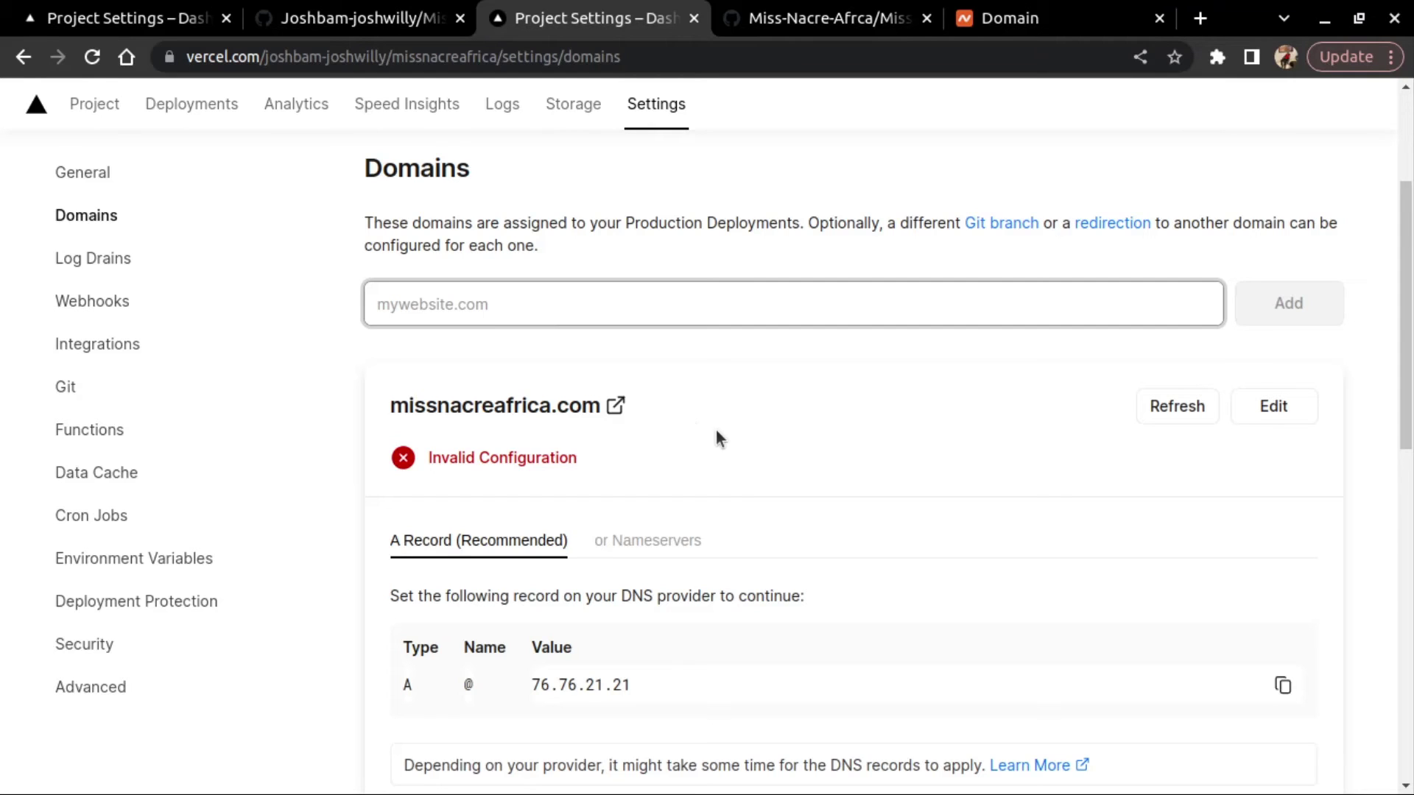
scroll(716, 431, down, 2)
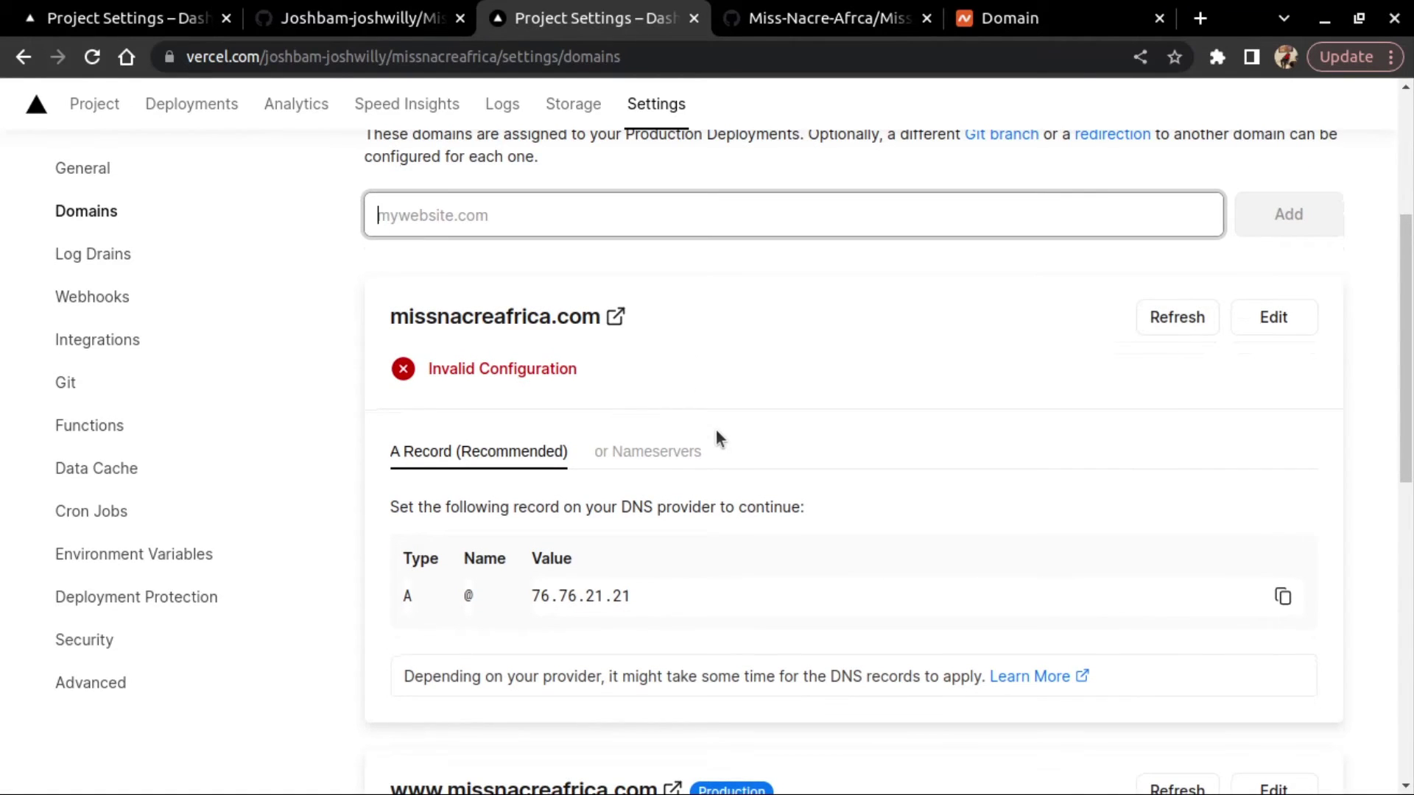
scroll(717, 432, down, 1)
scroll(716, 432, down, 1)
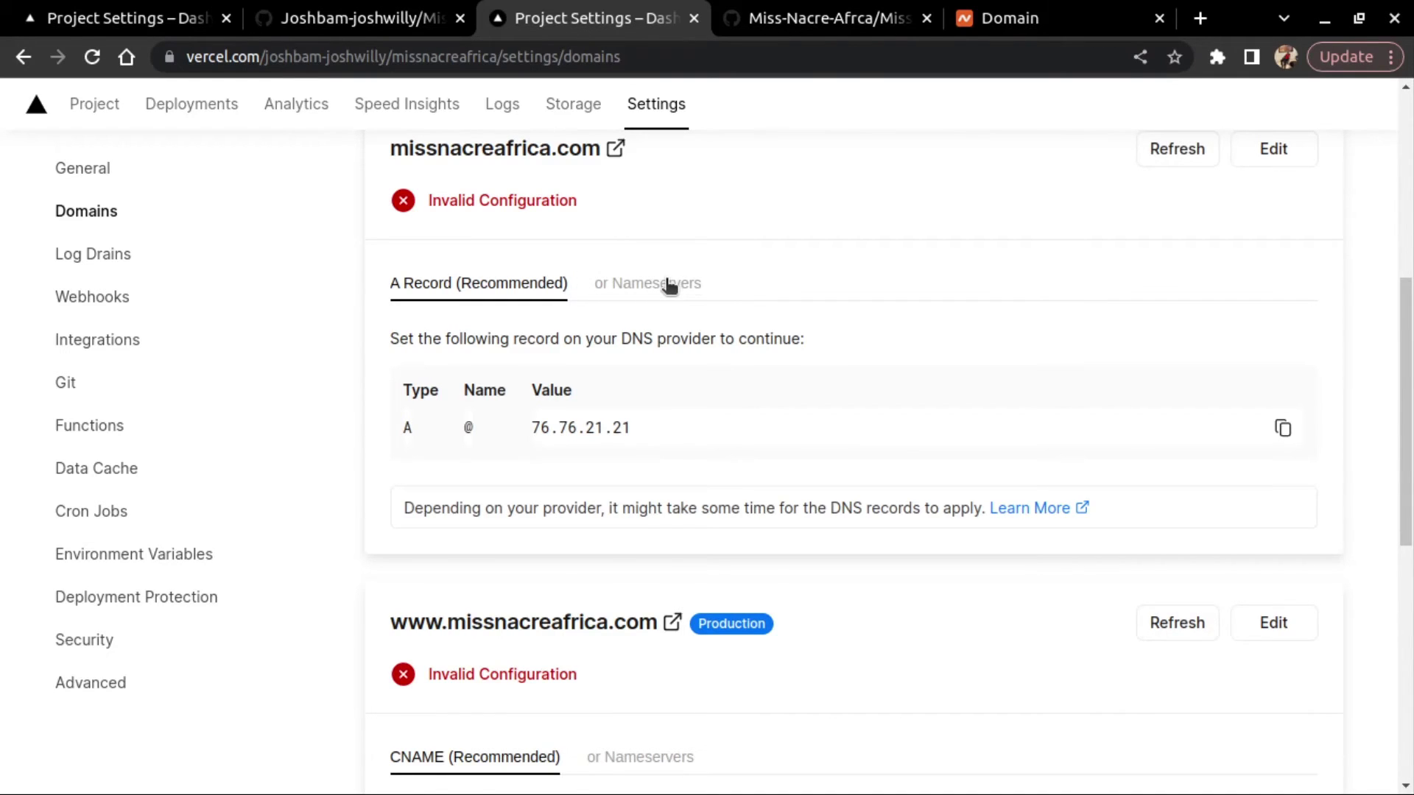
Enable Vercel DNS for missnacreafrica.com and copy nameservers ns1.vercel-dns.com and ns2.vercel-dns.com.
click(668, 283)
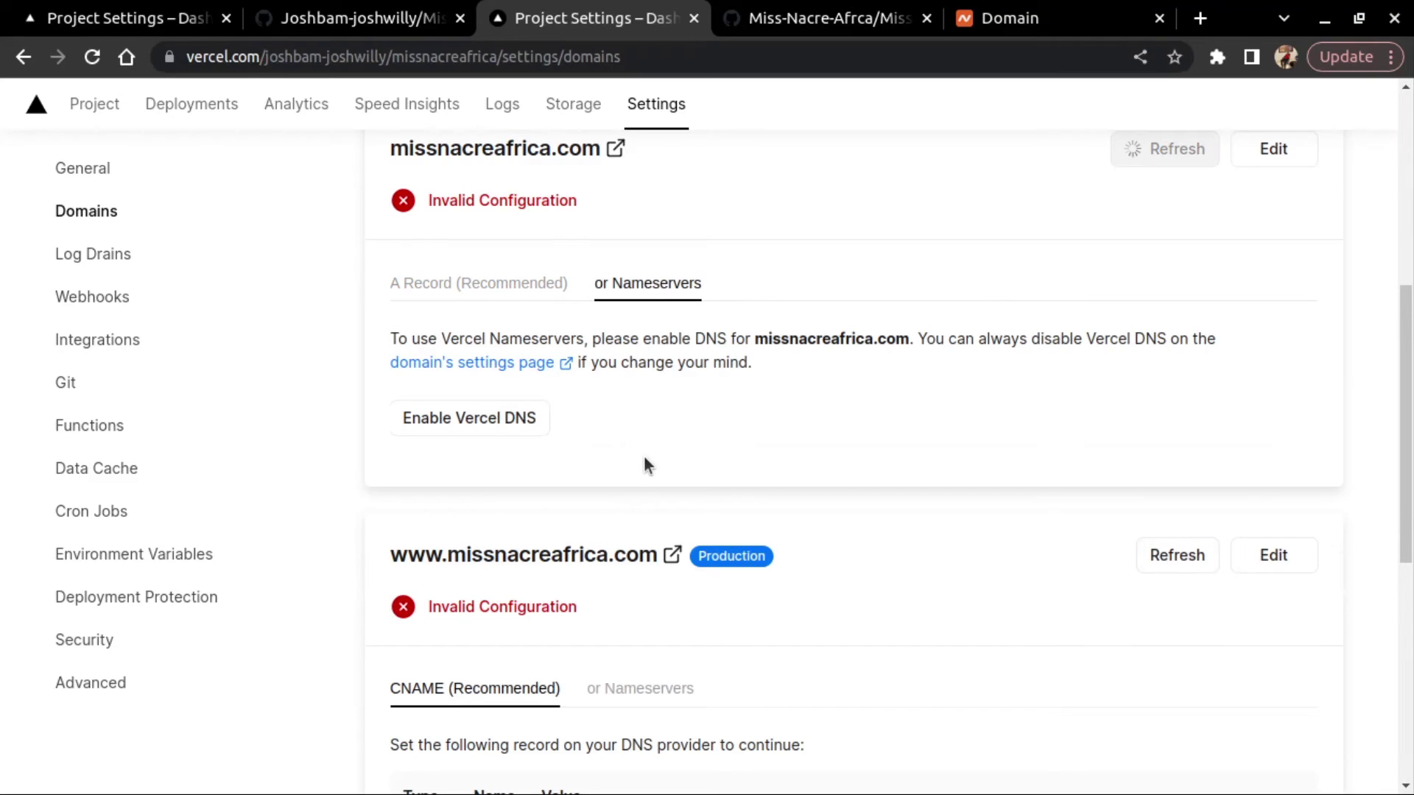
scroll(644, 455, down, 3)
scroll(646, 463, down, 1)
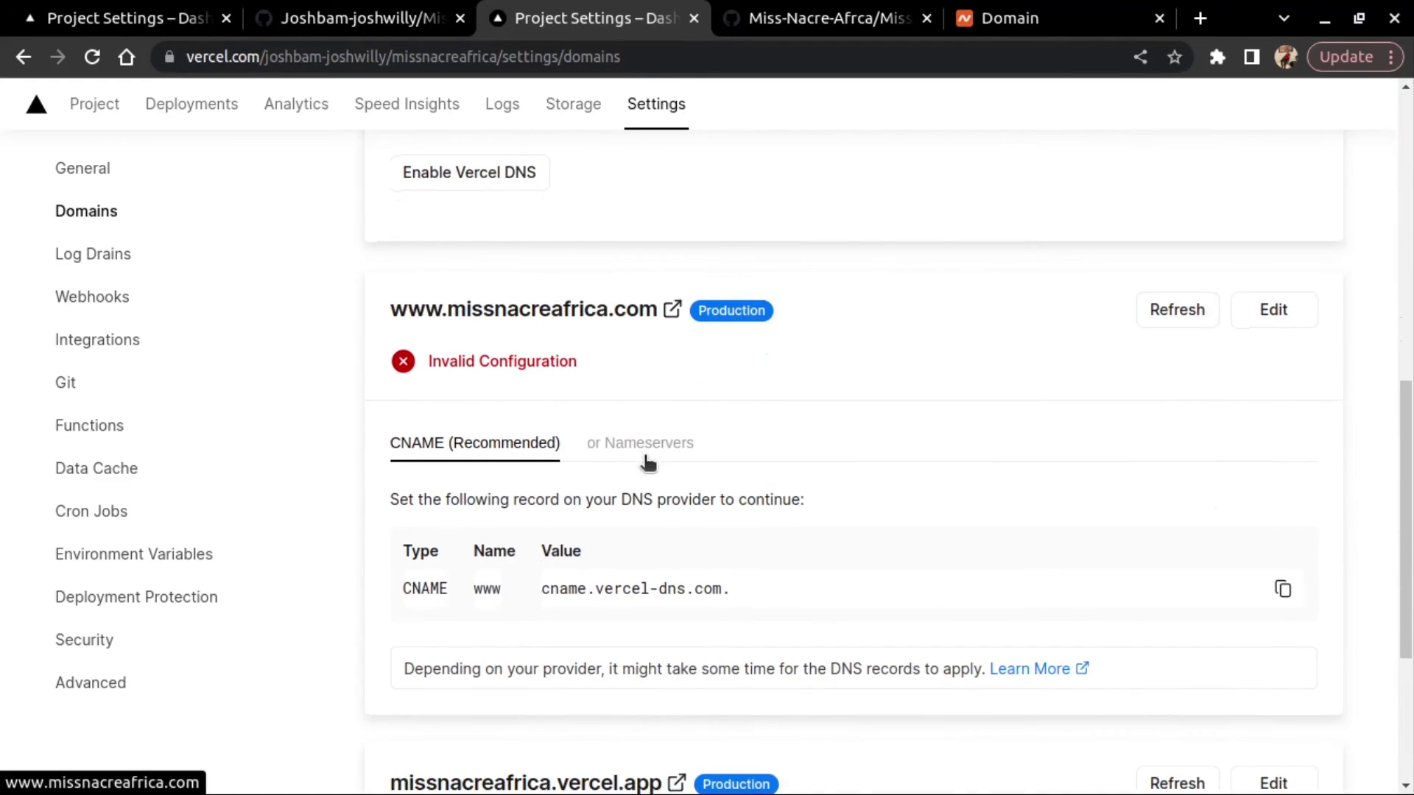
scroll(648, 462, up, 4)
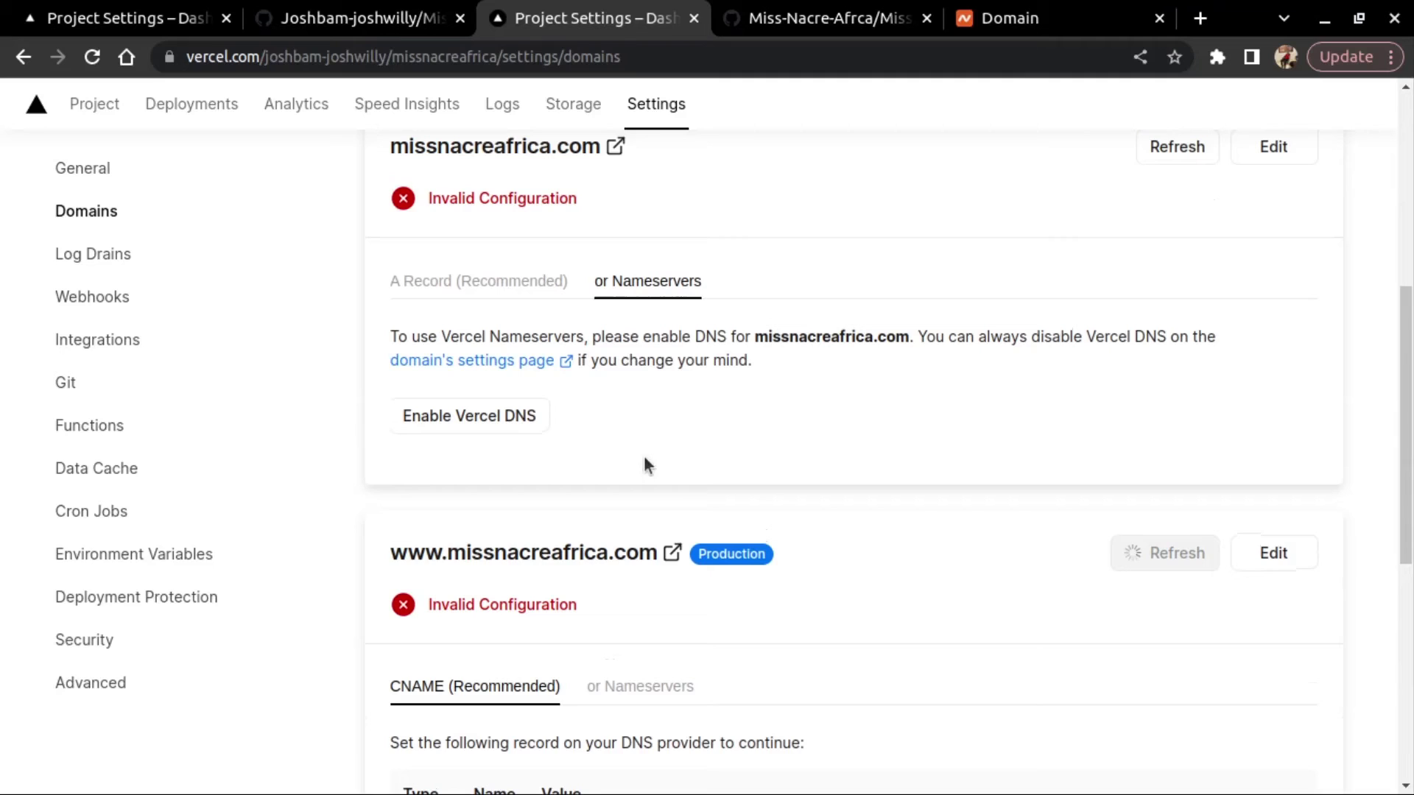
click(499, 420)
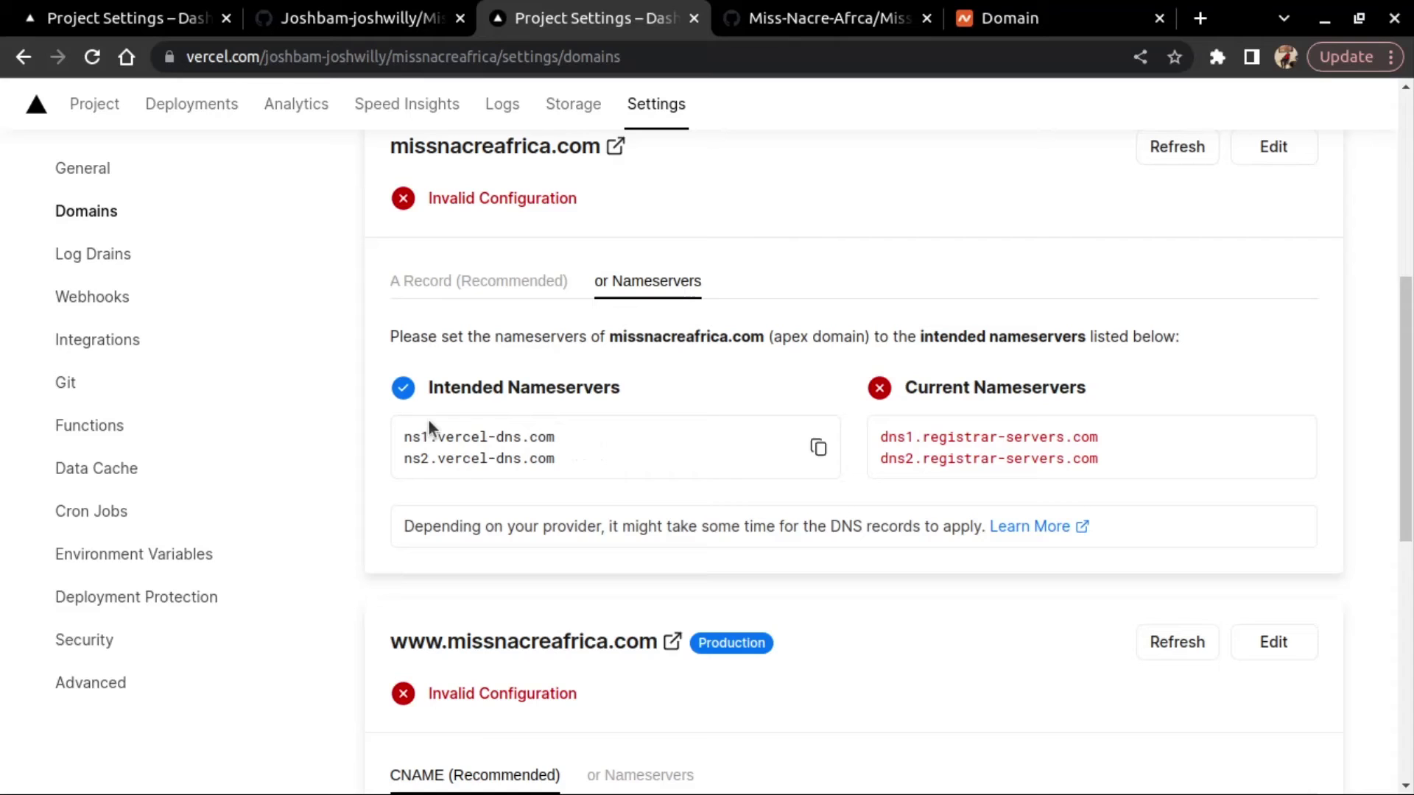
click(818, 448)
click(982, 20)
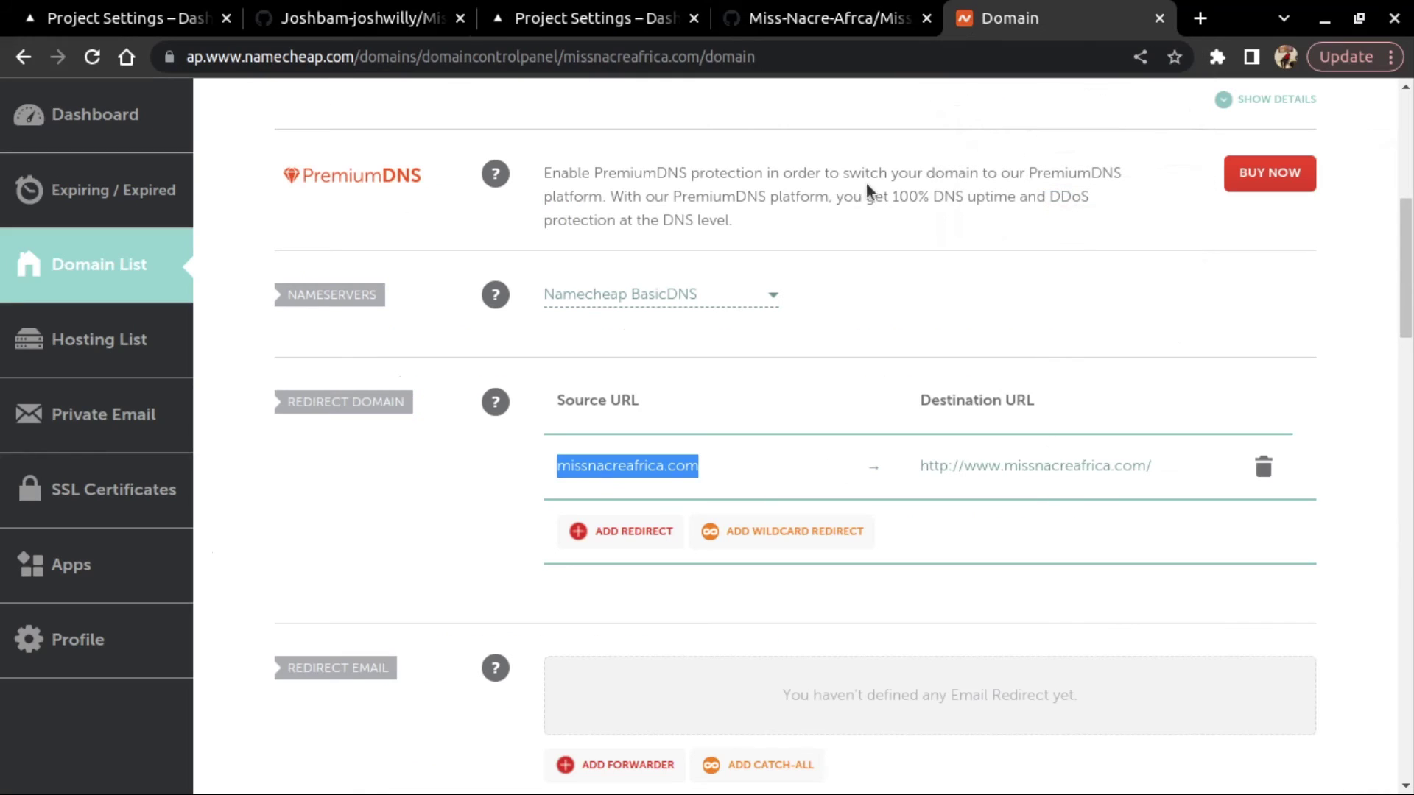
scroll(778, 321, down, 3)
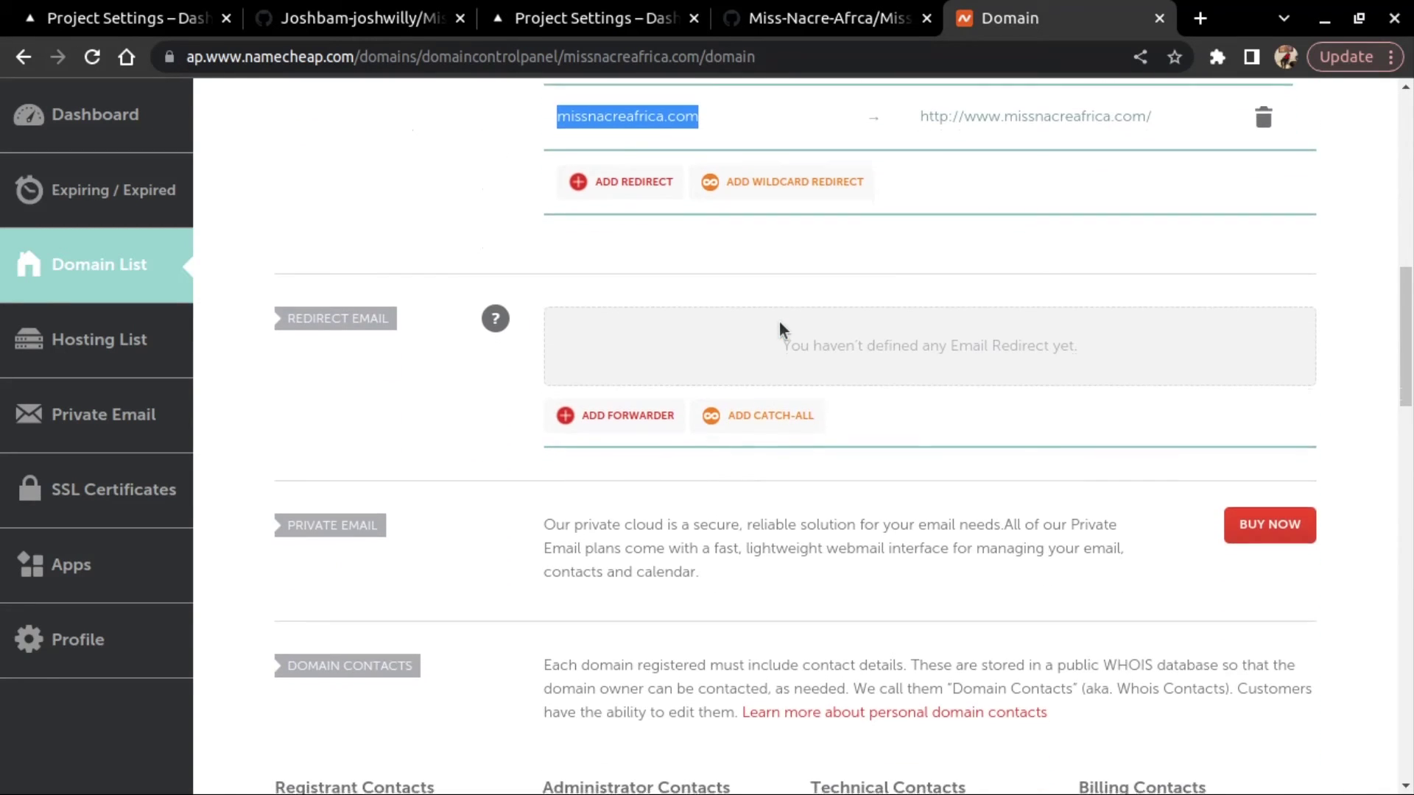
scroll(779, 327, down, 3)
scroll(778, 328, up, 2)
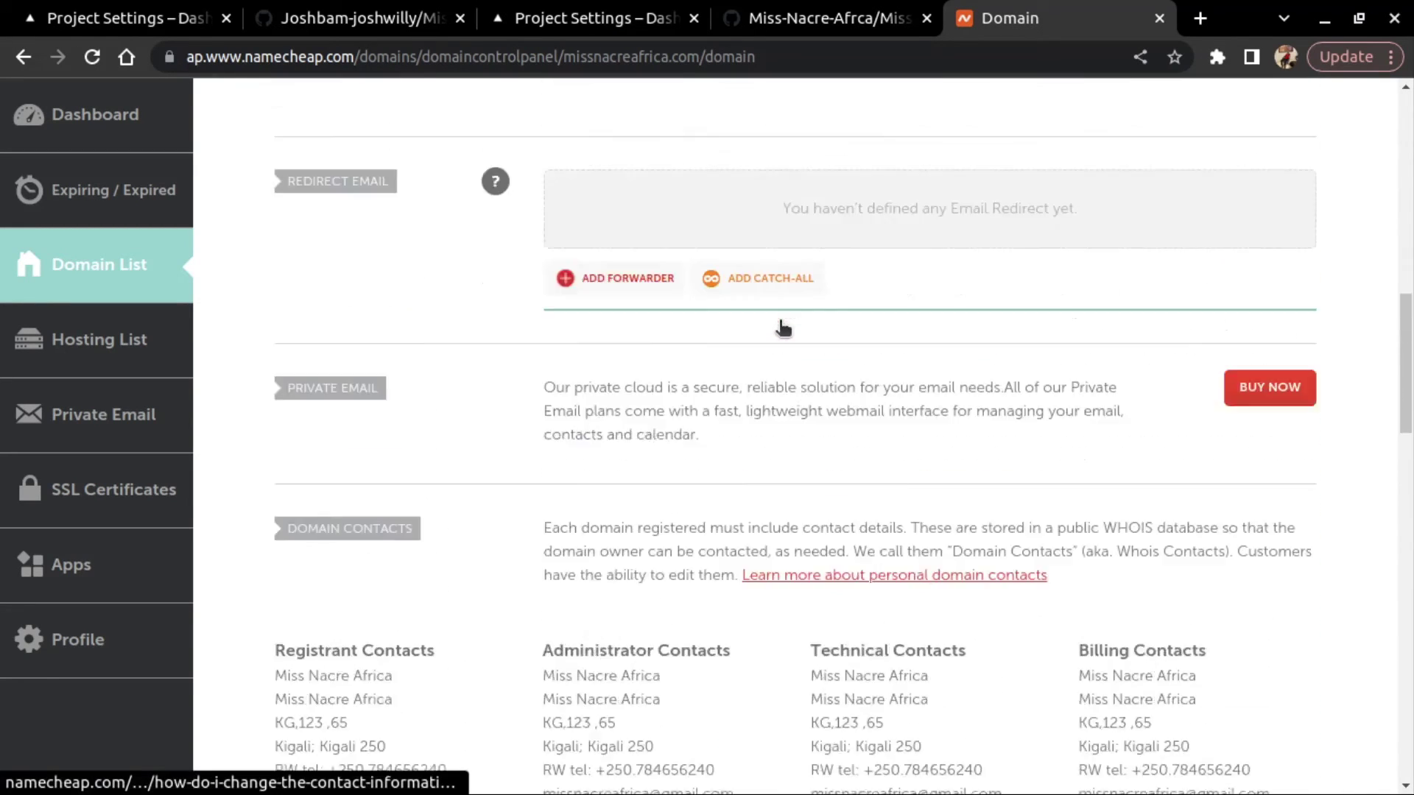
scroll(779, 328, up, 3)
scroll(778, 327, up, 2)
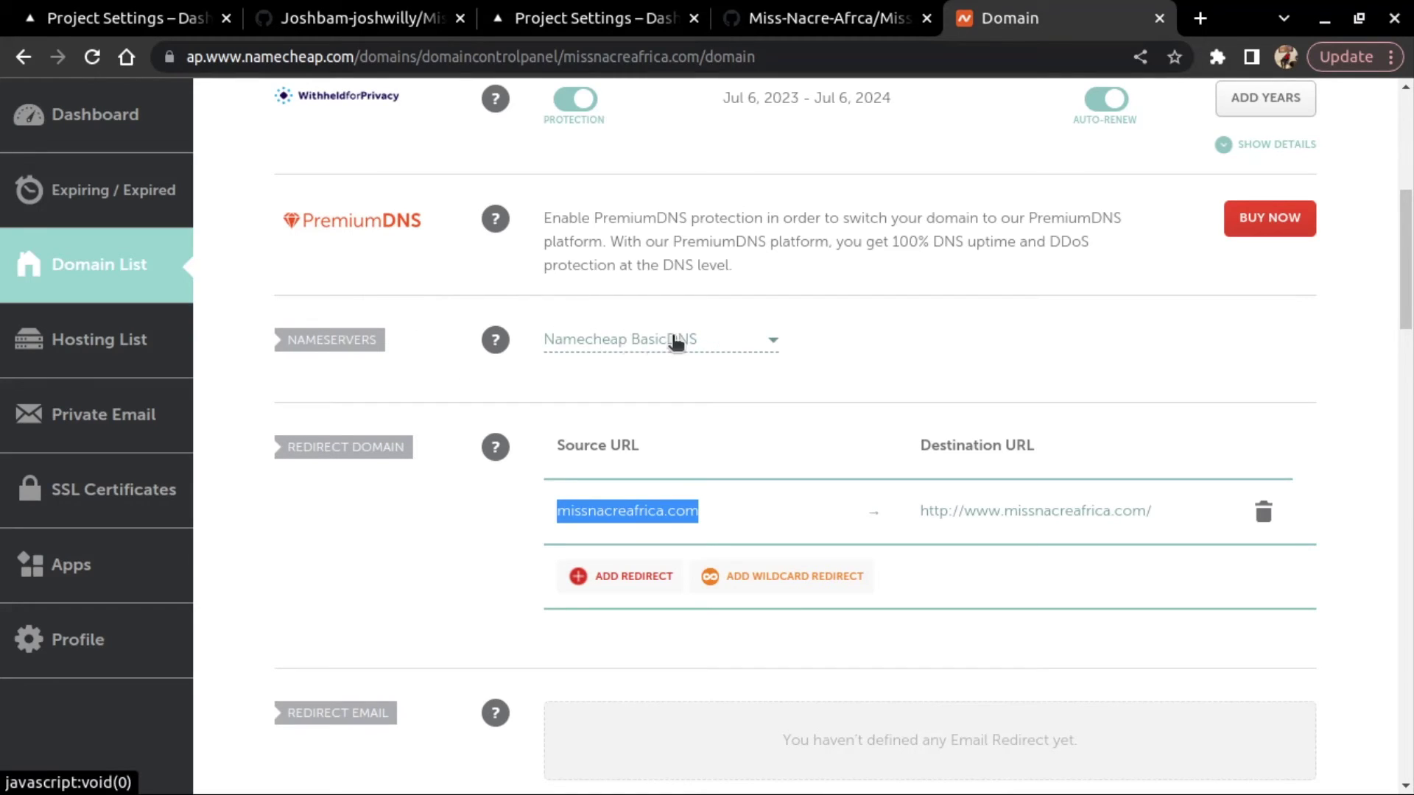
Set missnacreafrica.com to Custom DNS ns1.vercel-dns.com and ns2.vercel-dns.com and save.
click(767, 341)
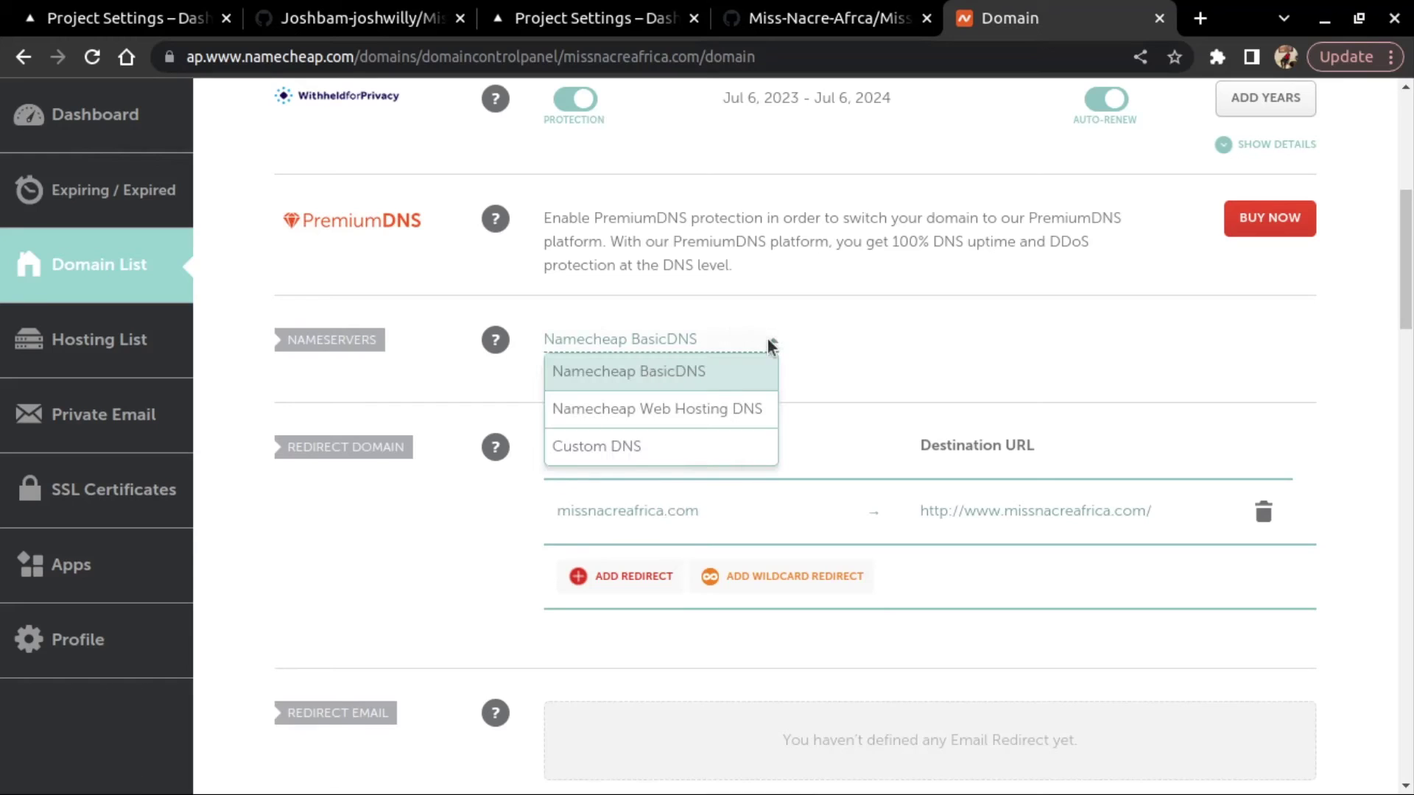
click(628, 446)
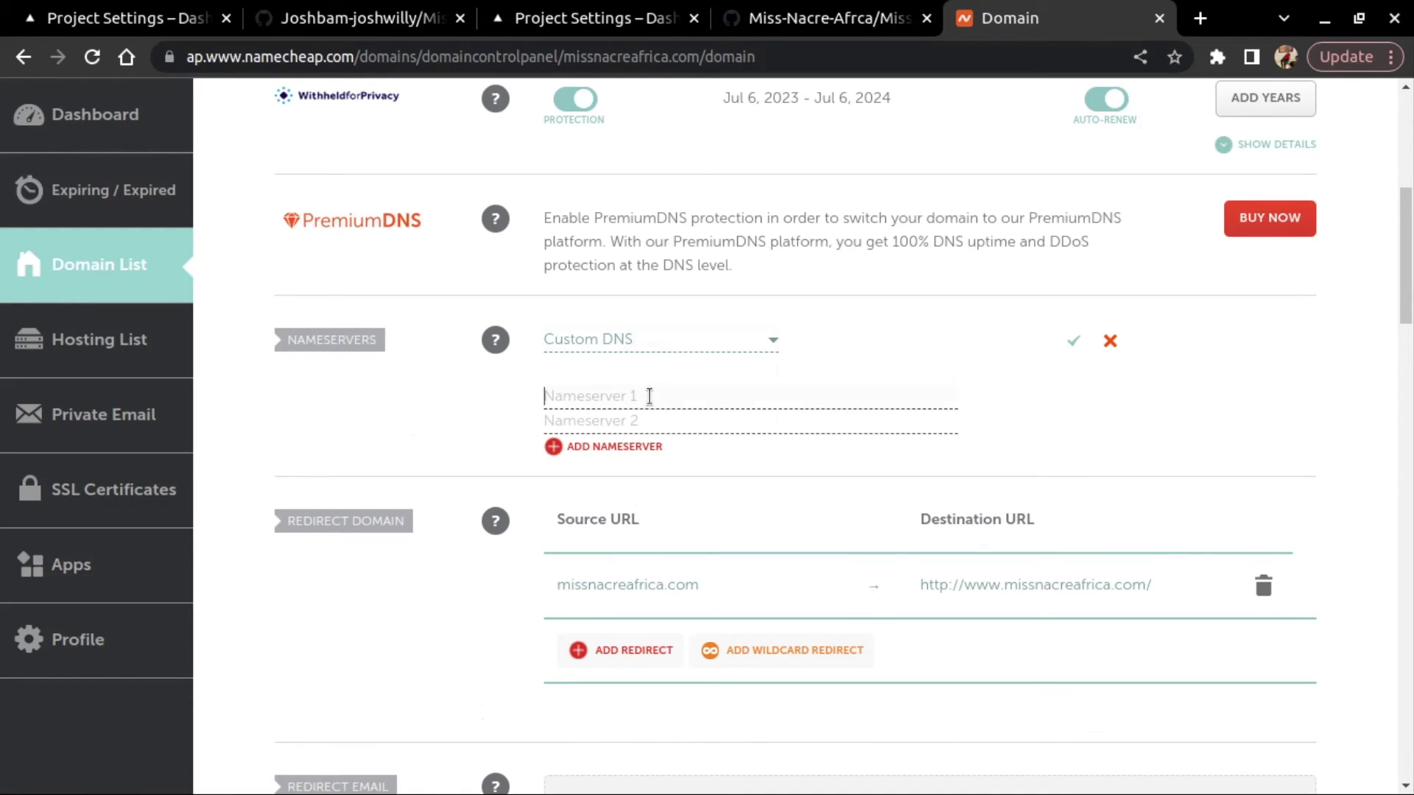
key(ctrl+v)
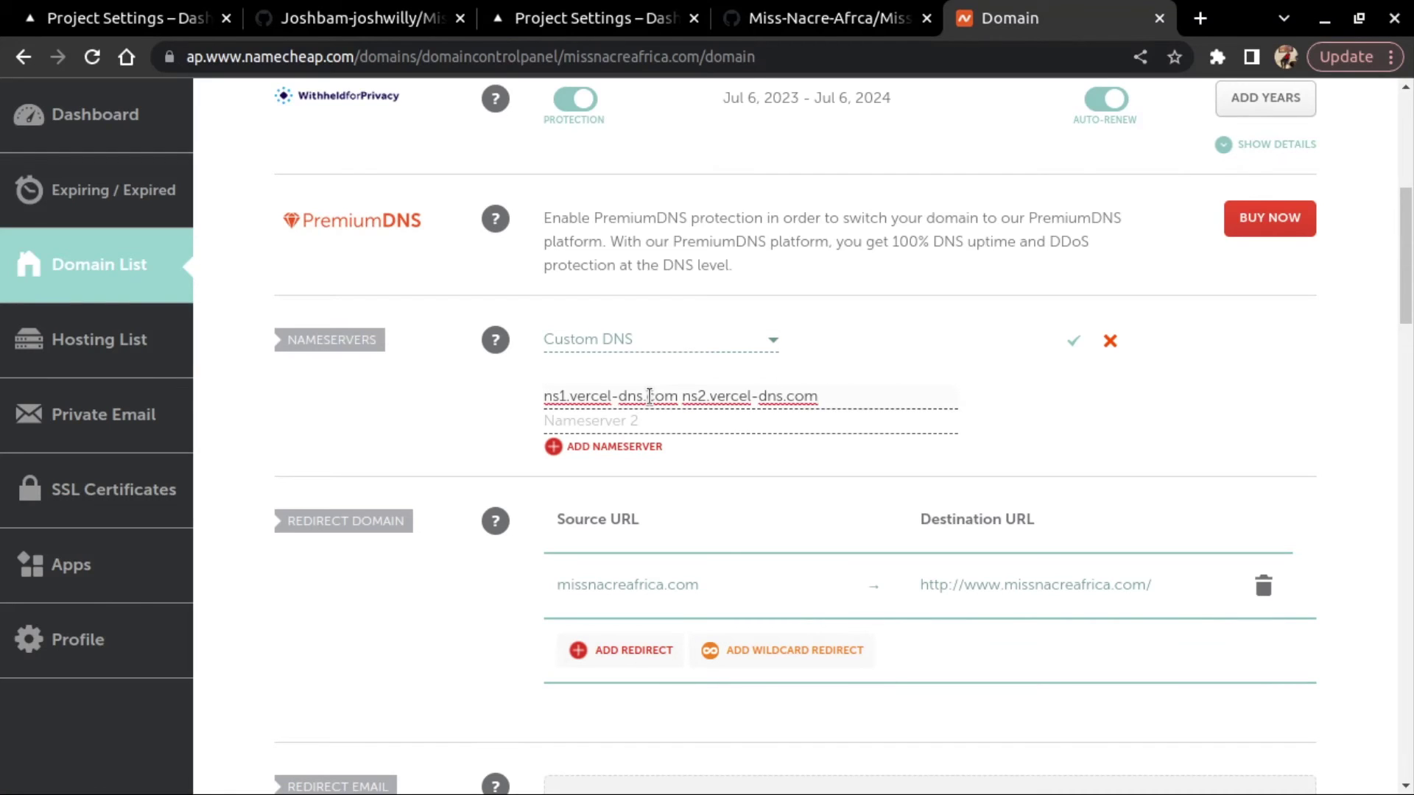
key(shift+Left)
key(shift+Left)
key(shift+Left)
key(shift+Left)
key(shift+Left)
key(shift+Left)
key(shift+Left)
key(shift+Left)
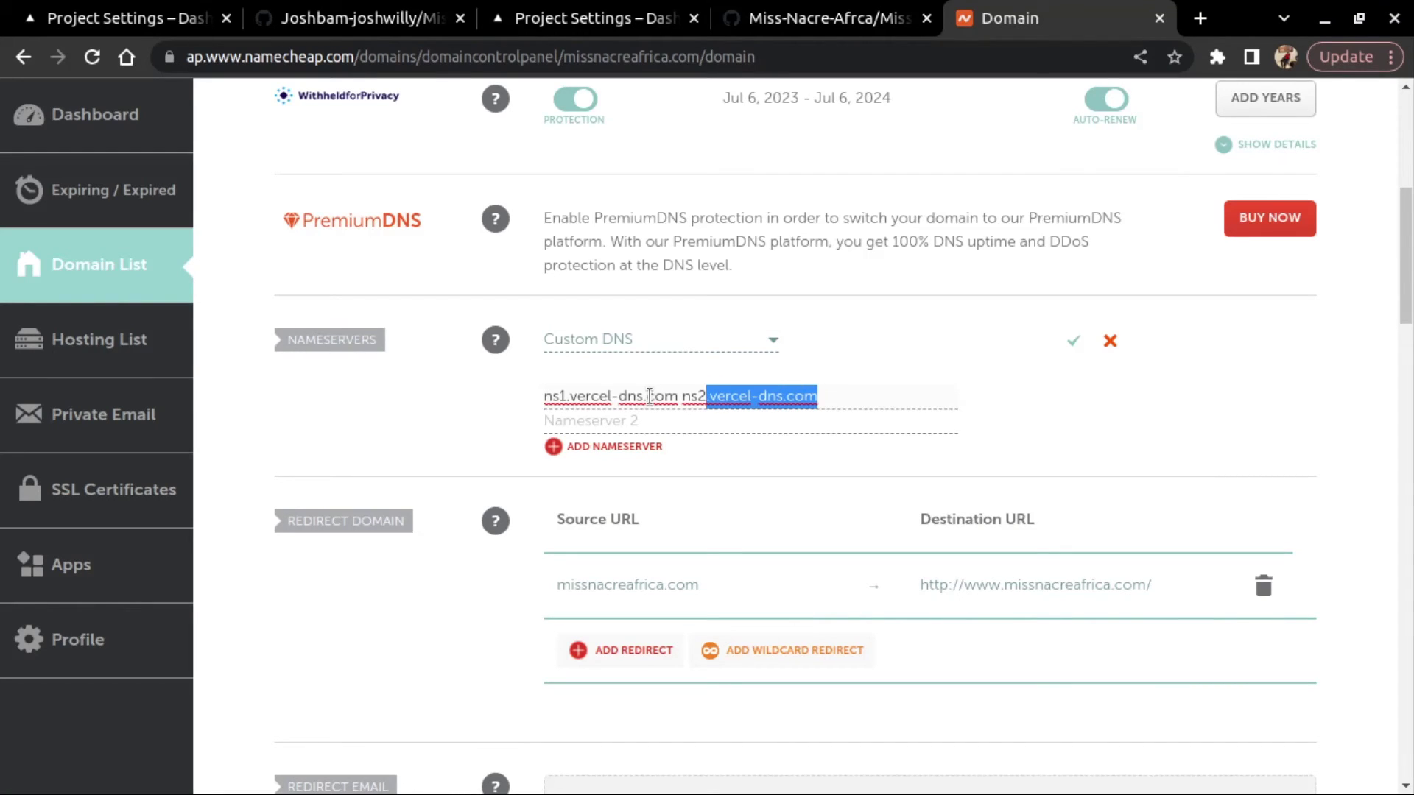
key(shift+Left)
key(shift+Left)
key(shift+Left)
key(BackSpace)
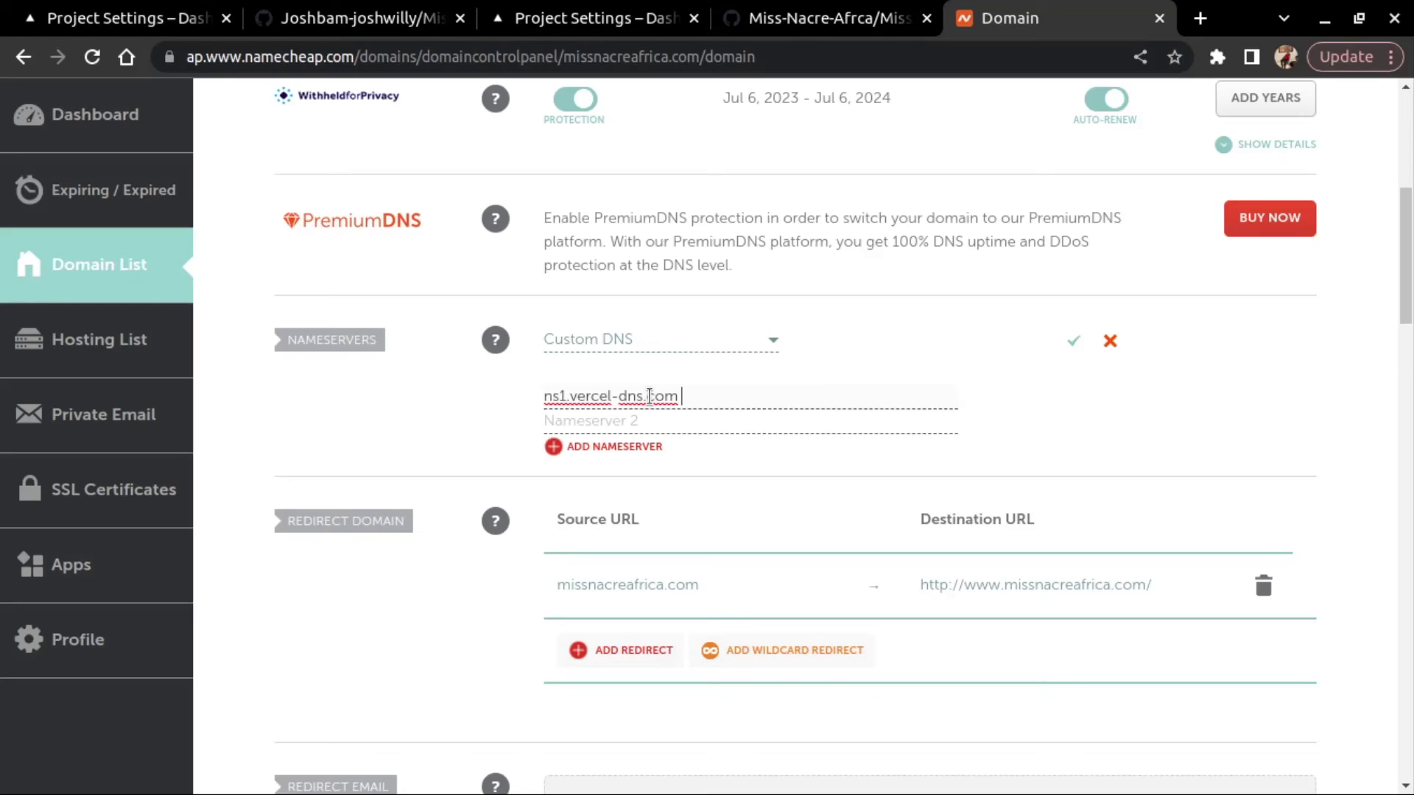
click(647, 420)
key(ctrl+v)
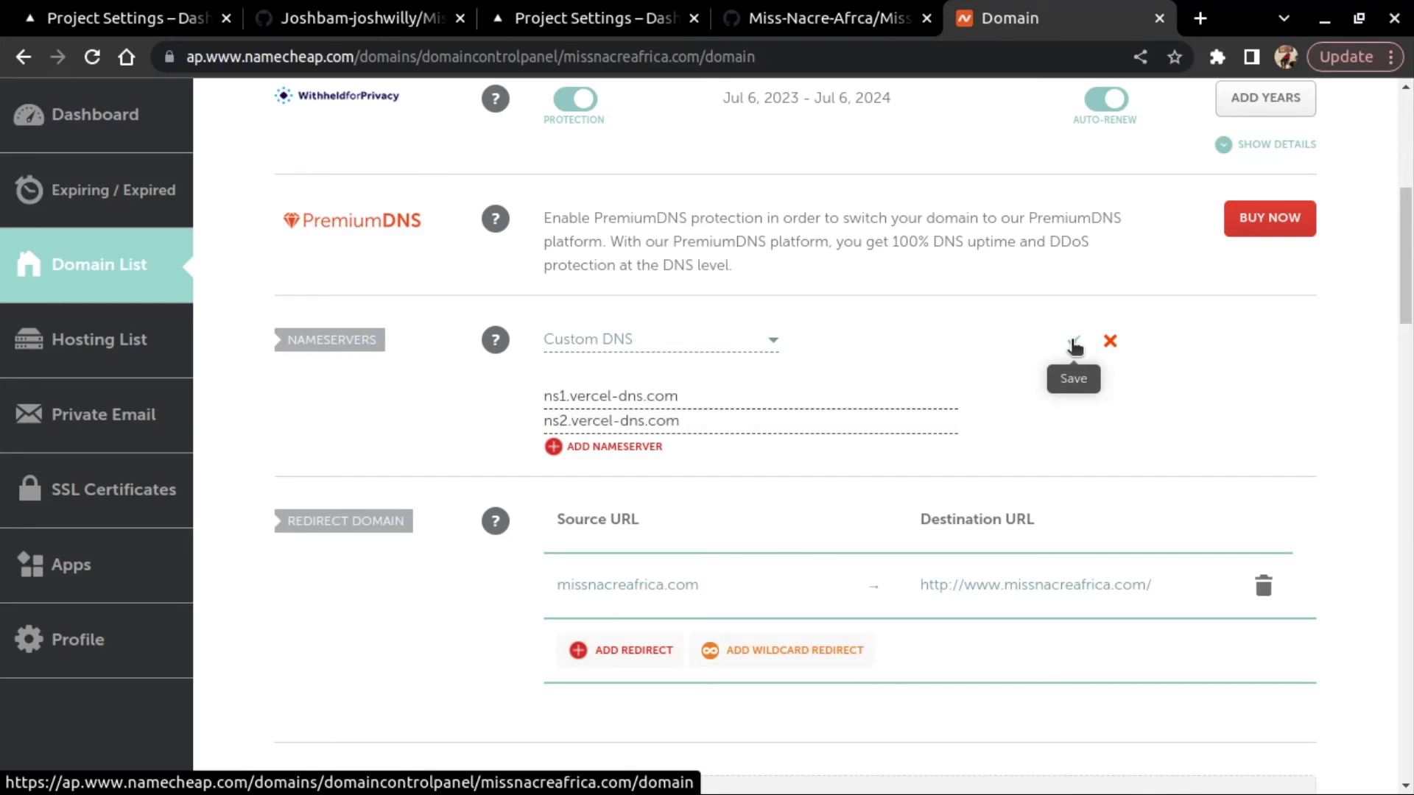
click(1074, 346)
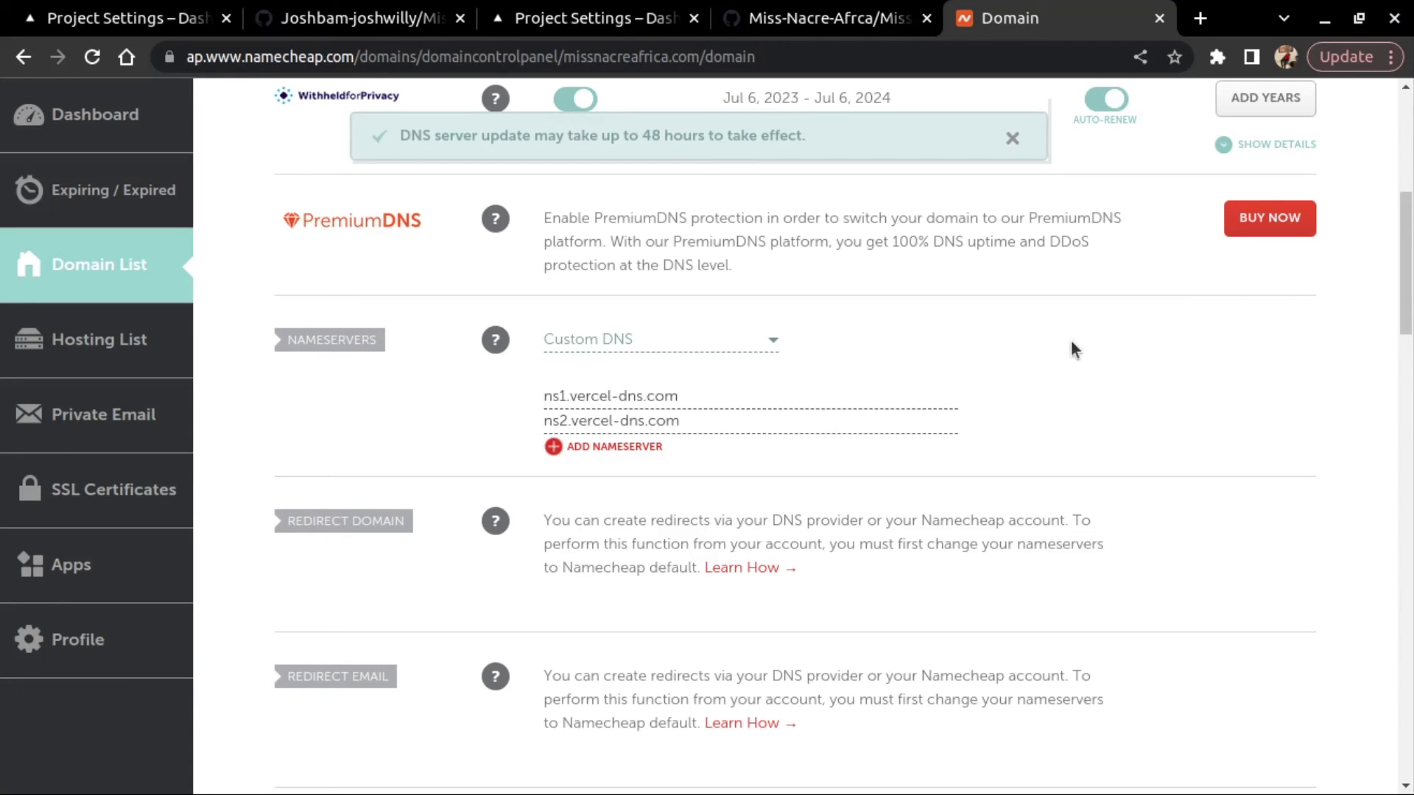
scroll(1069, 347, down, 1)
scroll(1069, 347, down, 4)
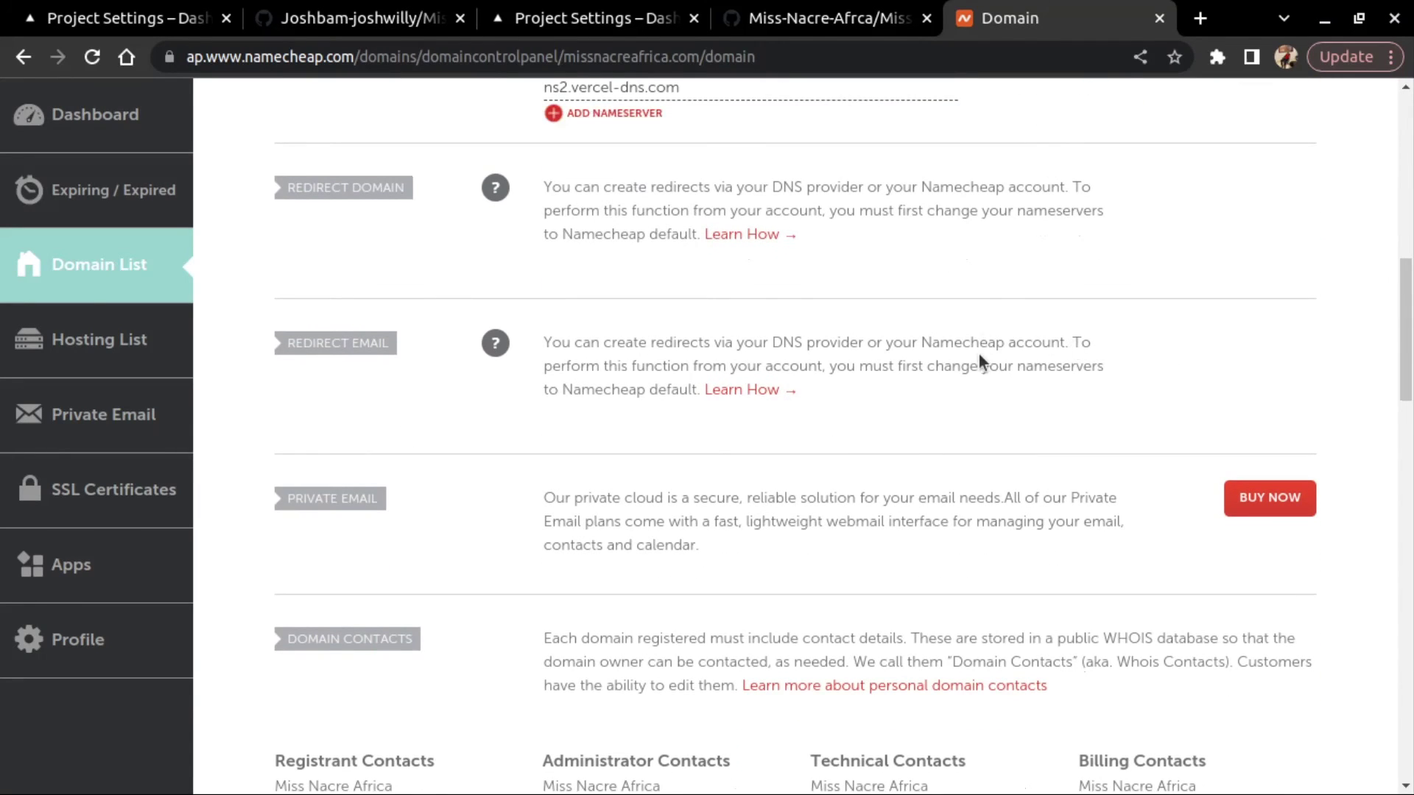
scroll(979, 355, up, 10)
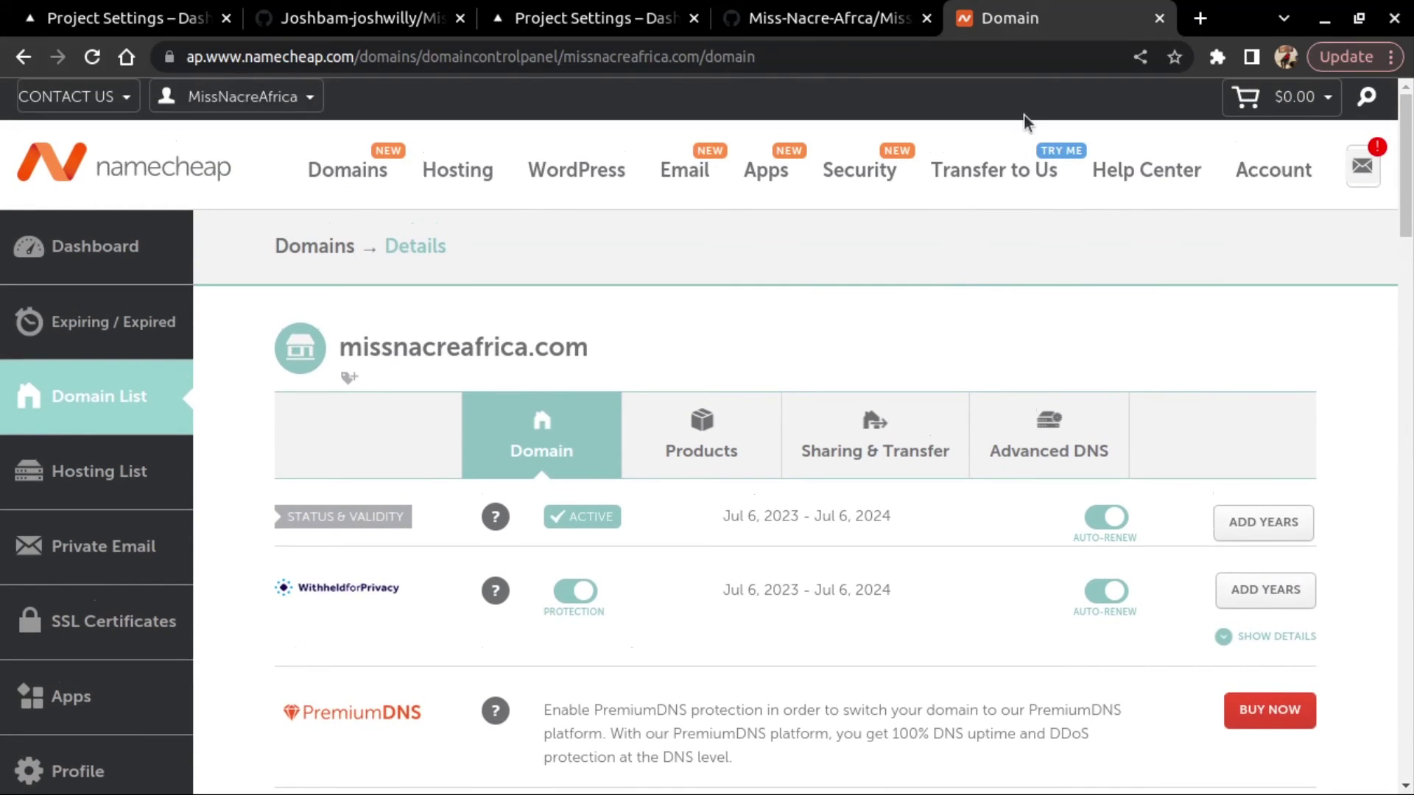
Return to Vercel's Domains settings to check missnacreafrica.com, www and vercel.app show Valid Configuration.
click(532, 21)
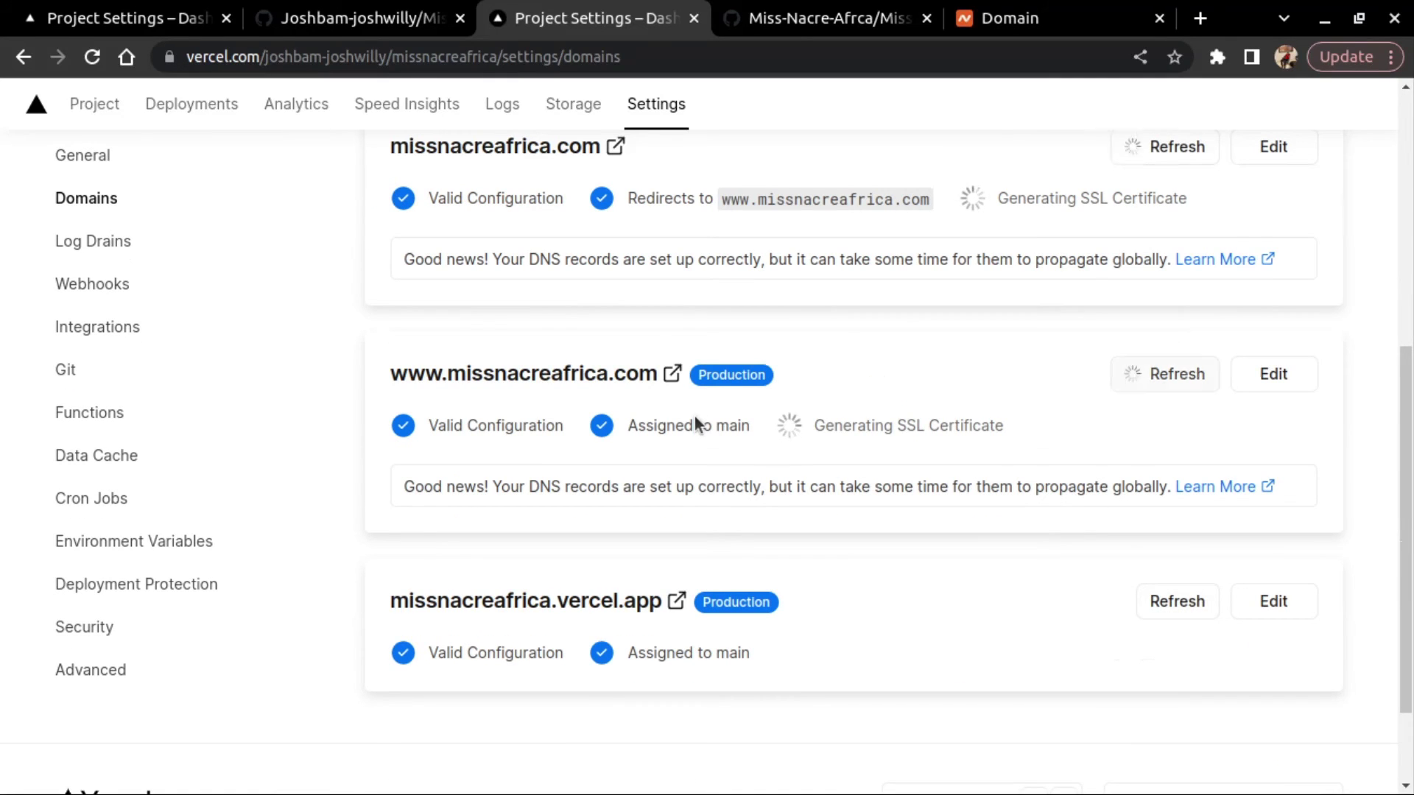
scroll(864, 597, up, 1)
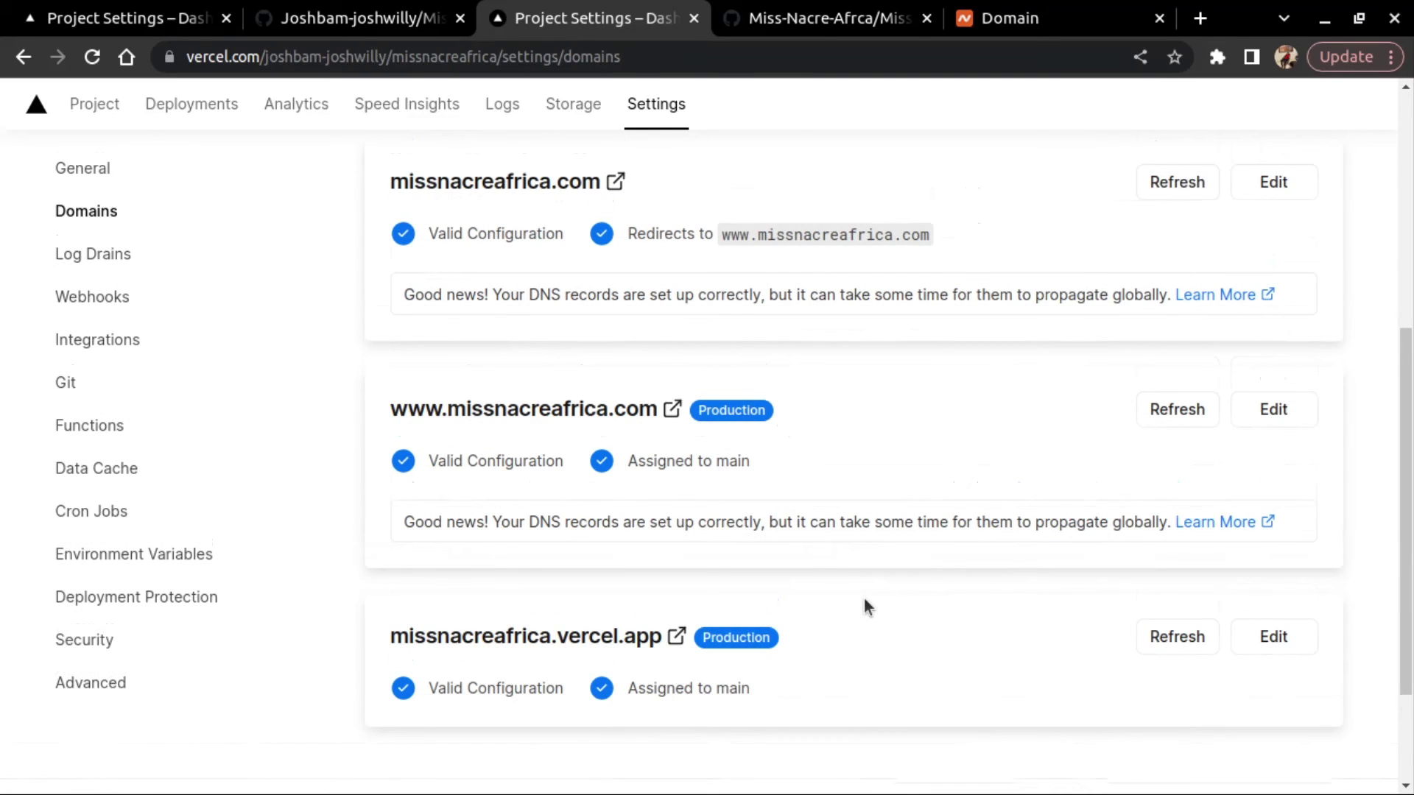
scroll(864, 599, up, 5)
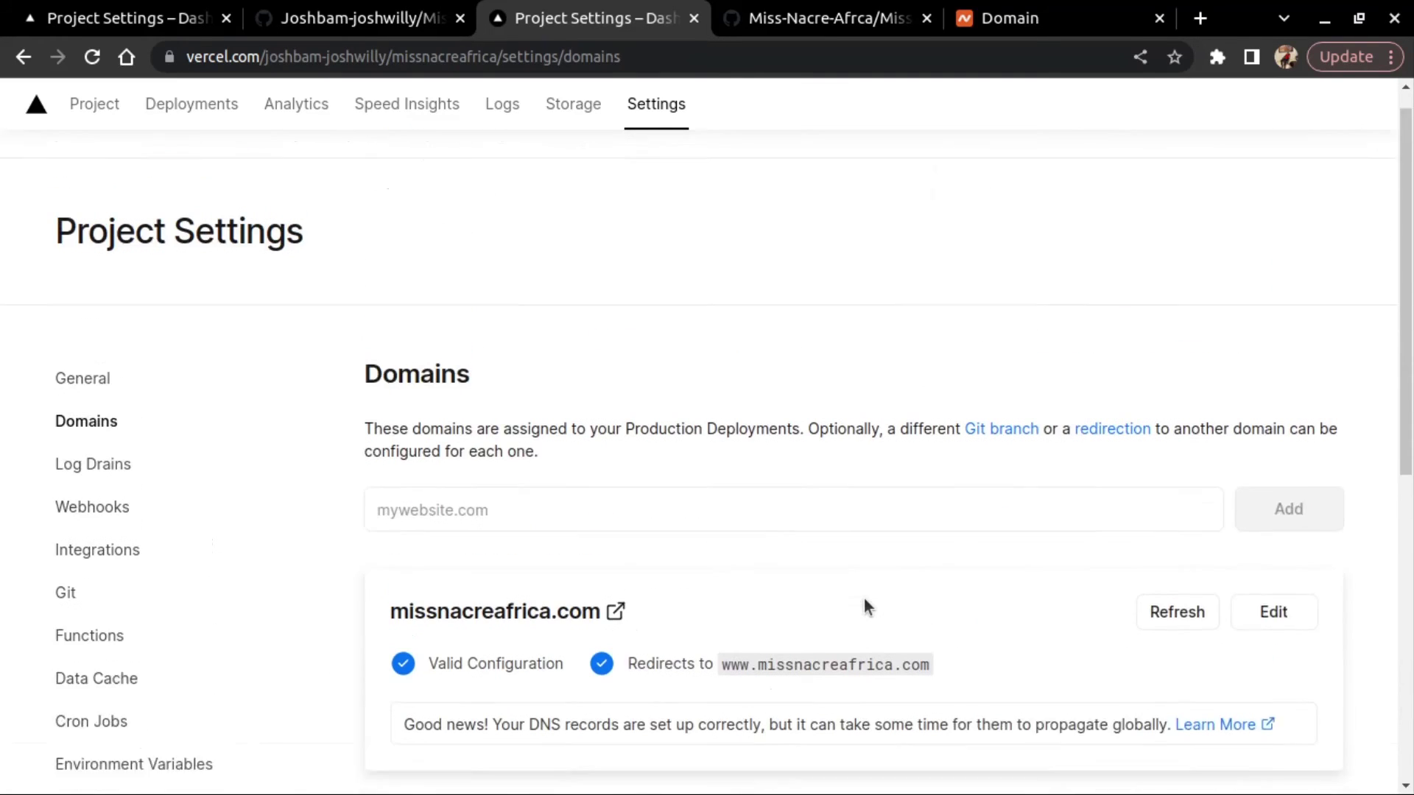
scroll(863, 605, down, 2)
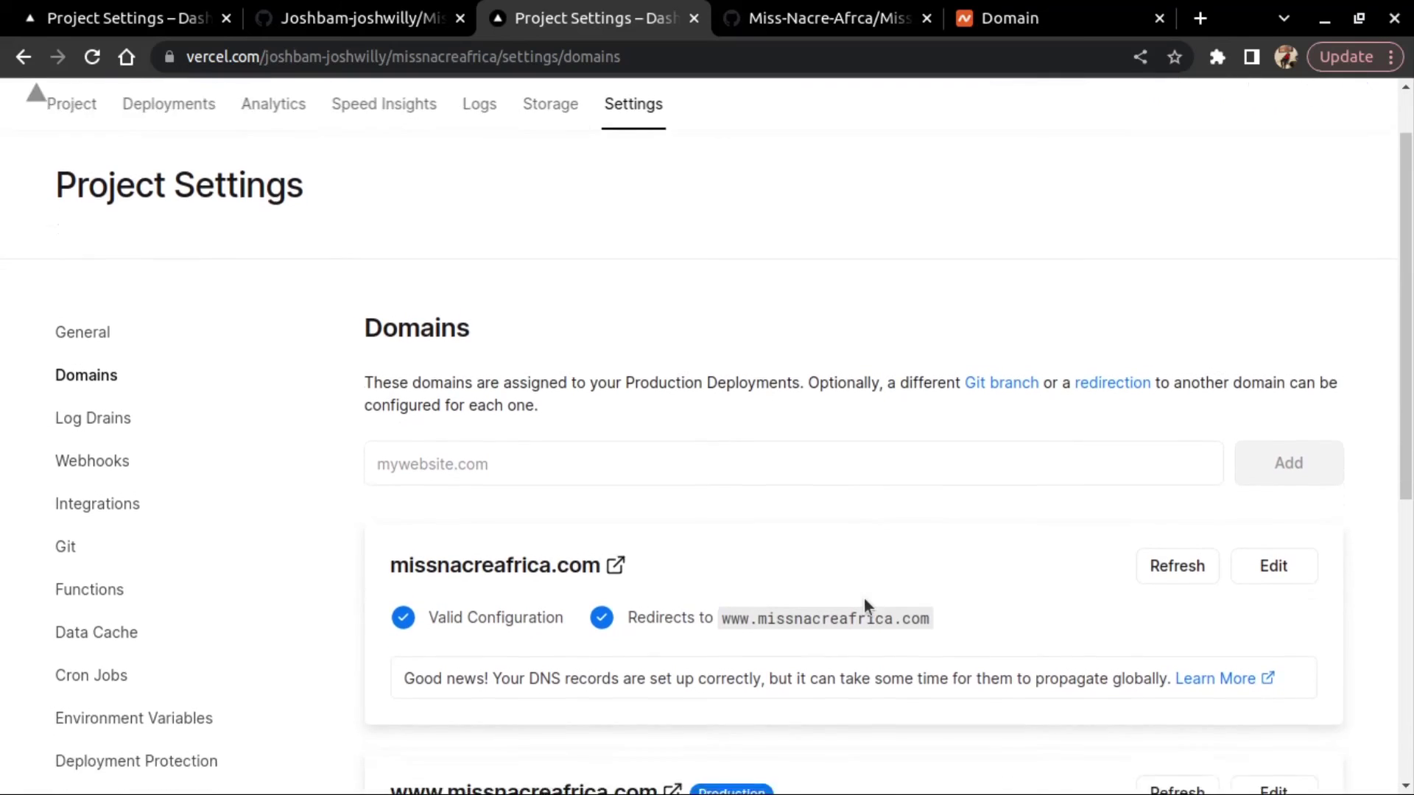
scroll(864, 605, down, 4)
scroll(863, 598, down, 2)
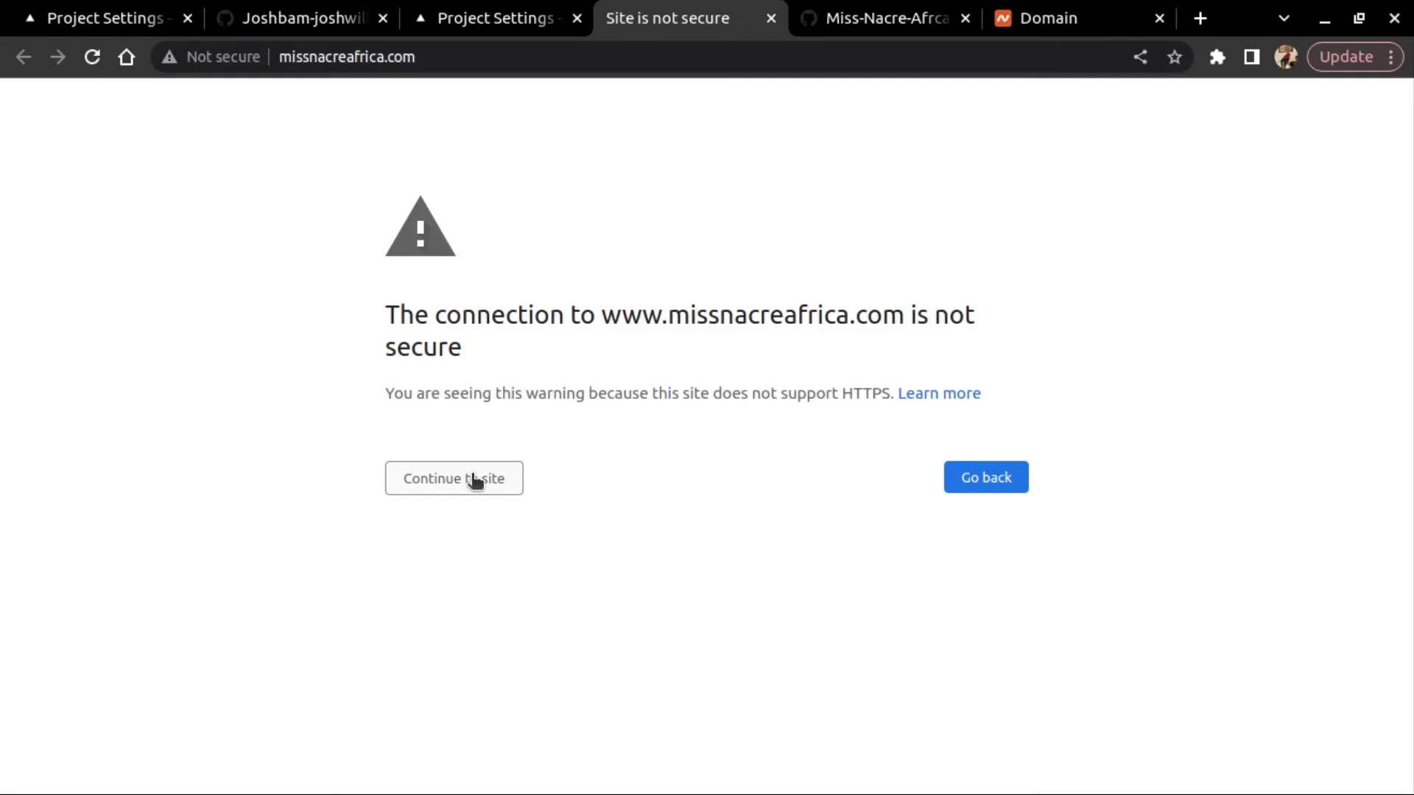
Continue past the HTTPS warning to missnacreafrica.com's Namecheap parked page, then close that tab.
click(474, 478)
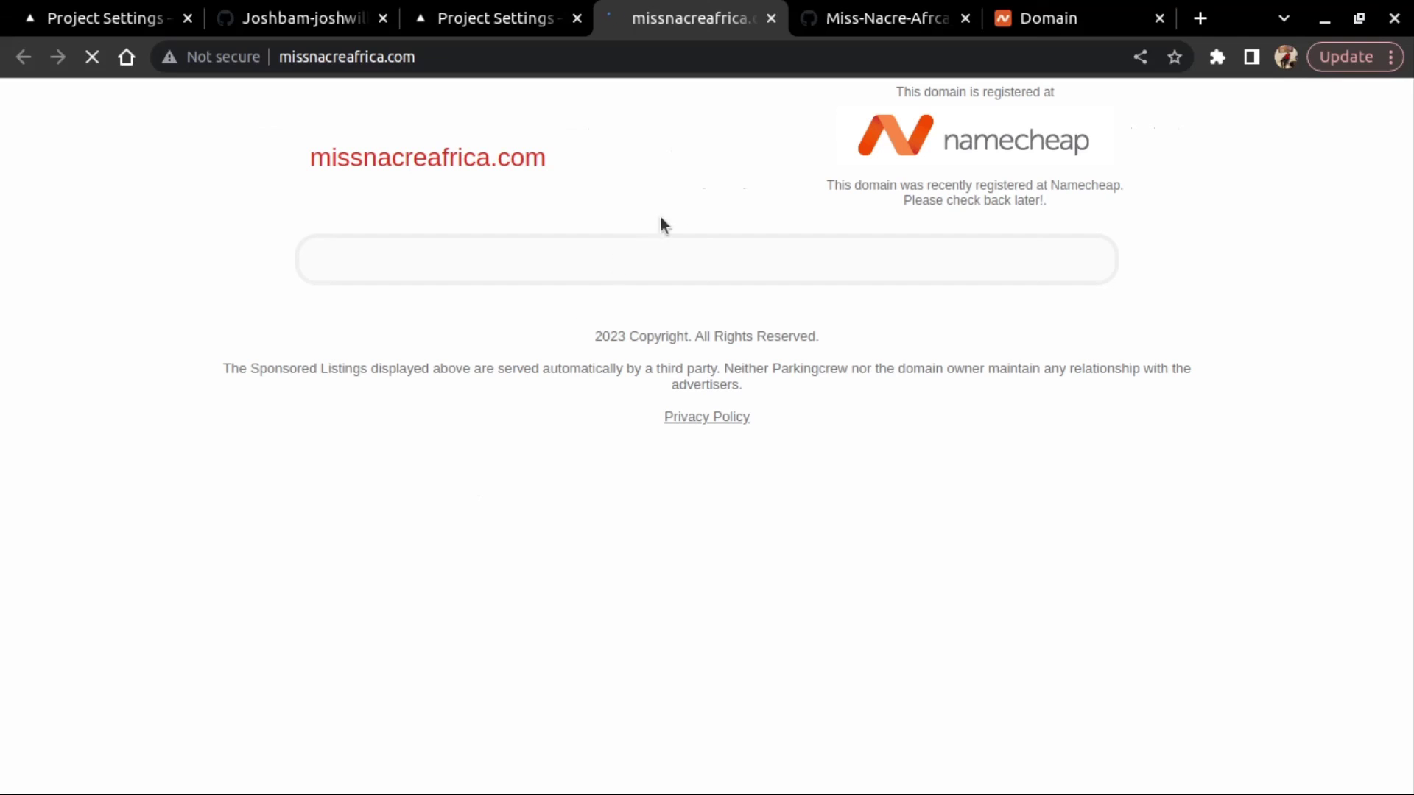
key(ctrl+w)
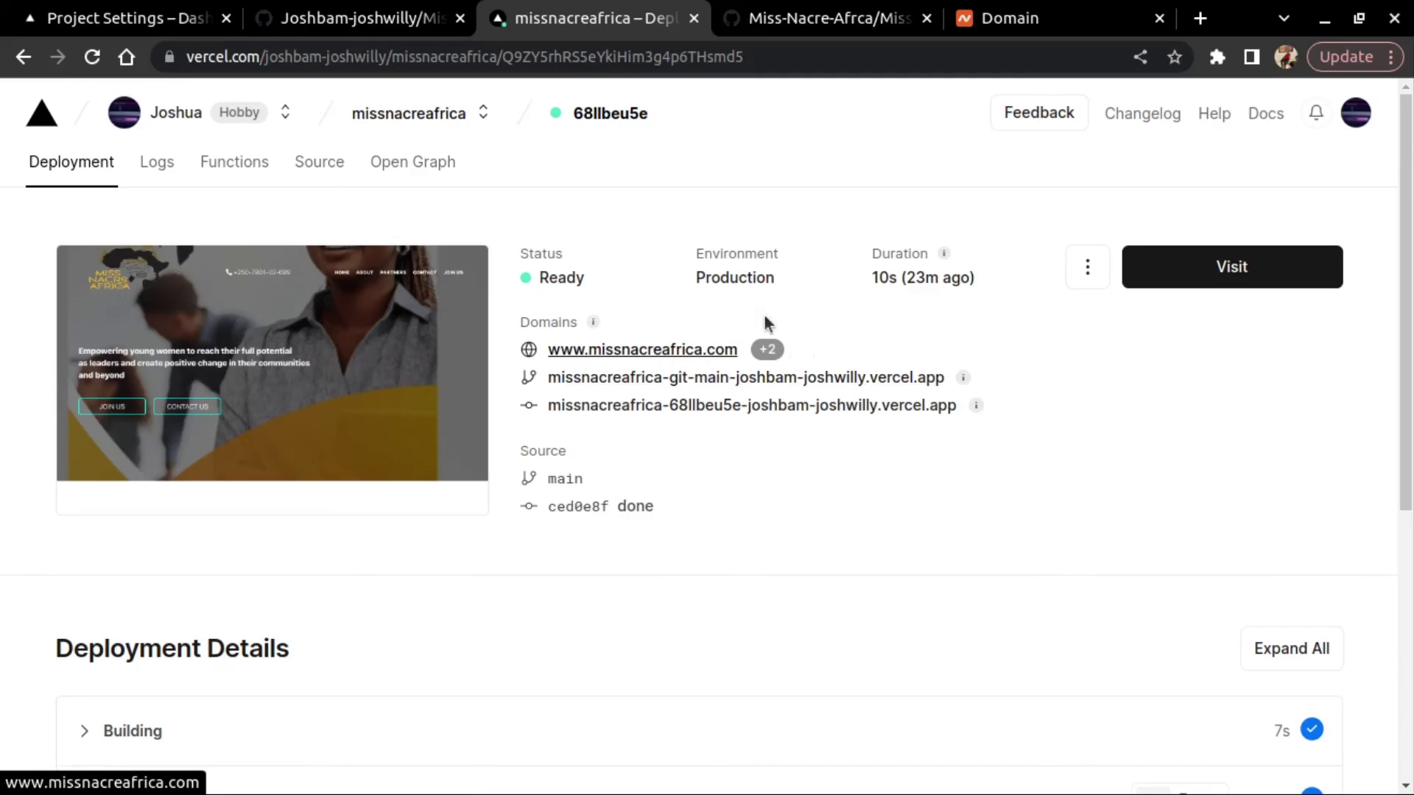
Check Namecheap's Hosting List, which has no hosting yet, then go to the Namecheap home page.
click(997, 23)
mouse_move(859, 169)
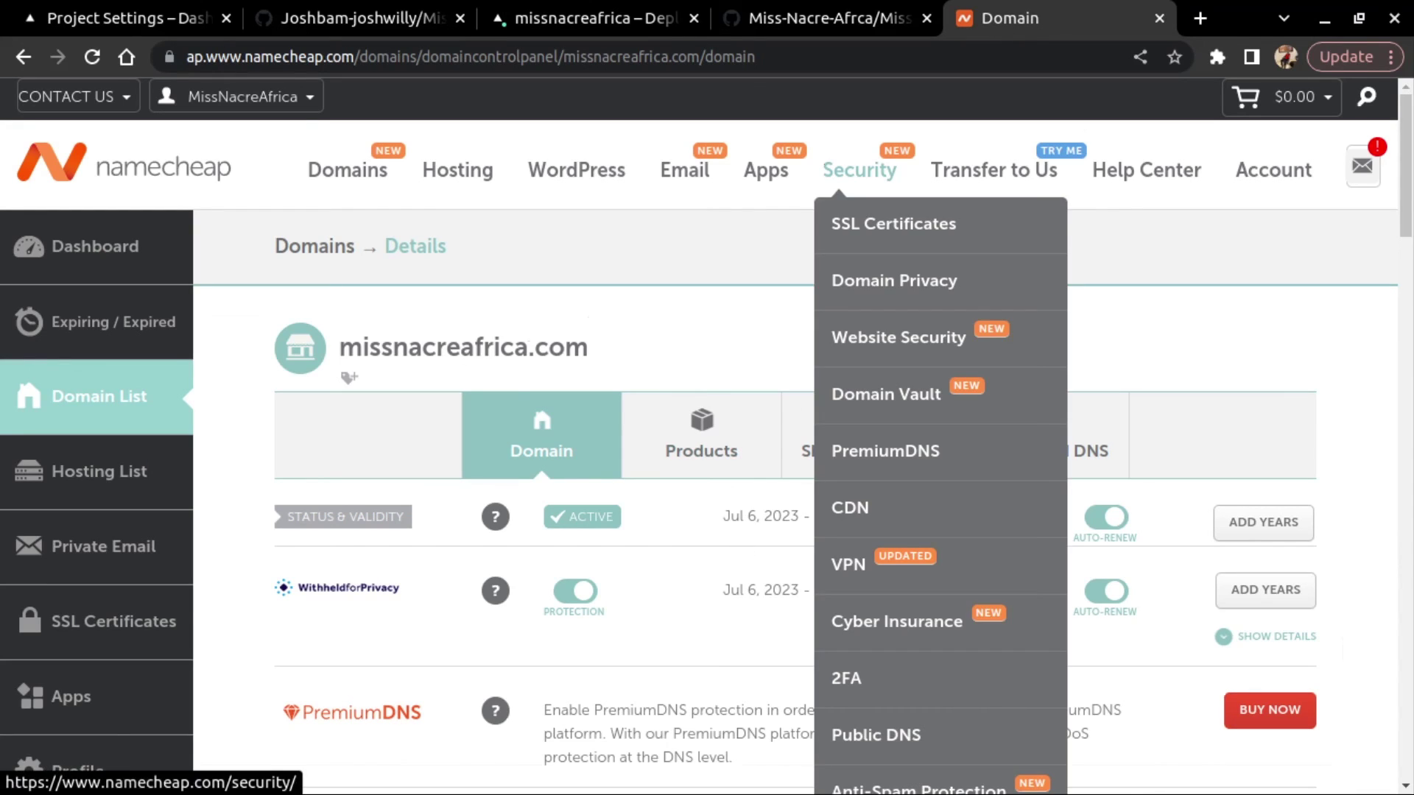
scroll(675, 565, down, 1)
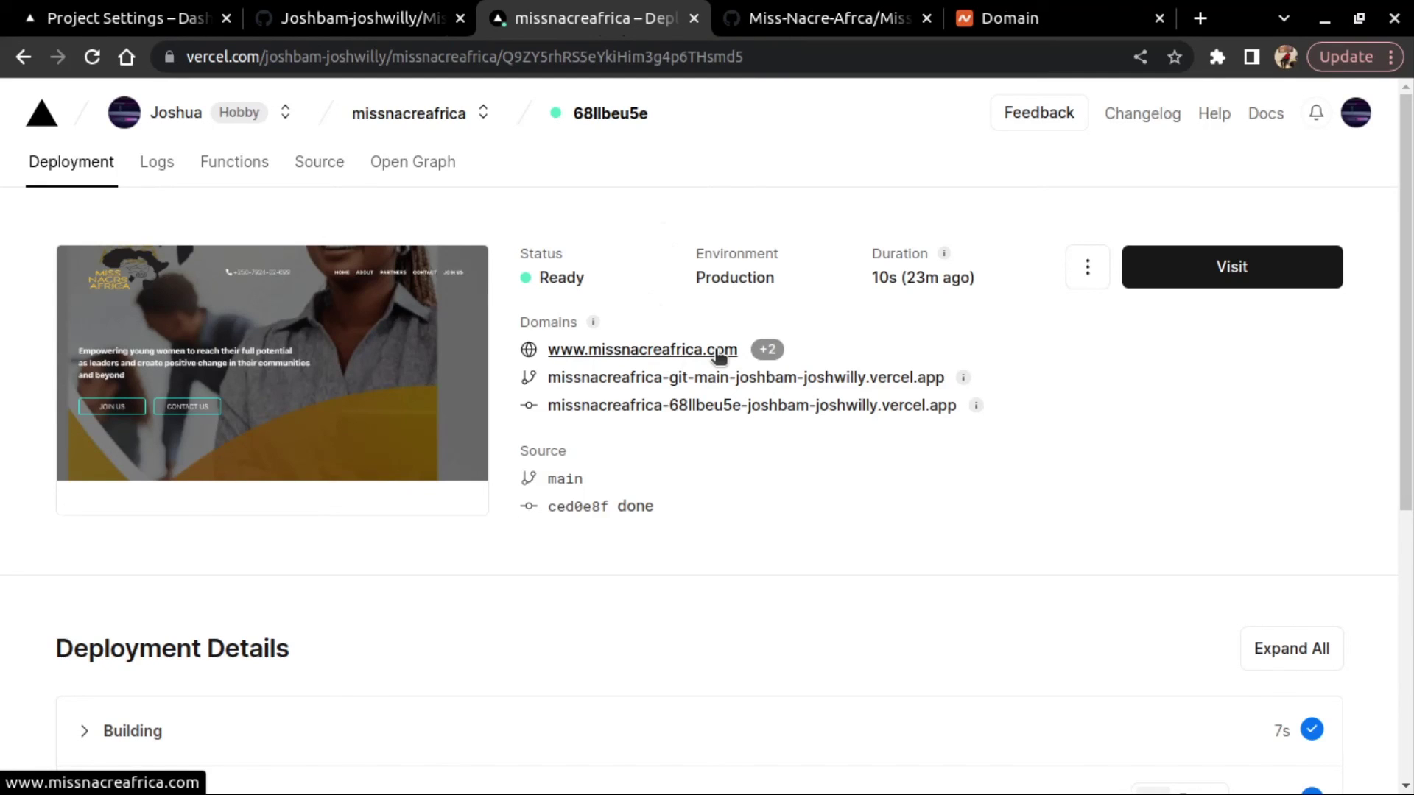
click(1001, 21)
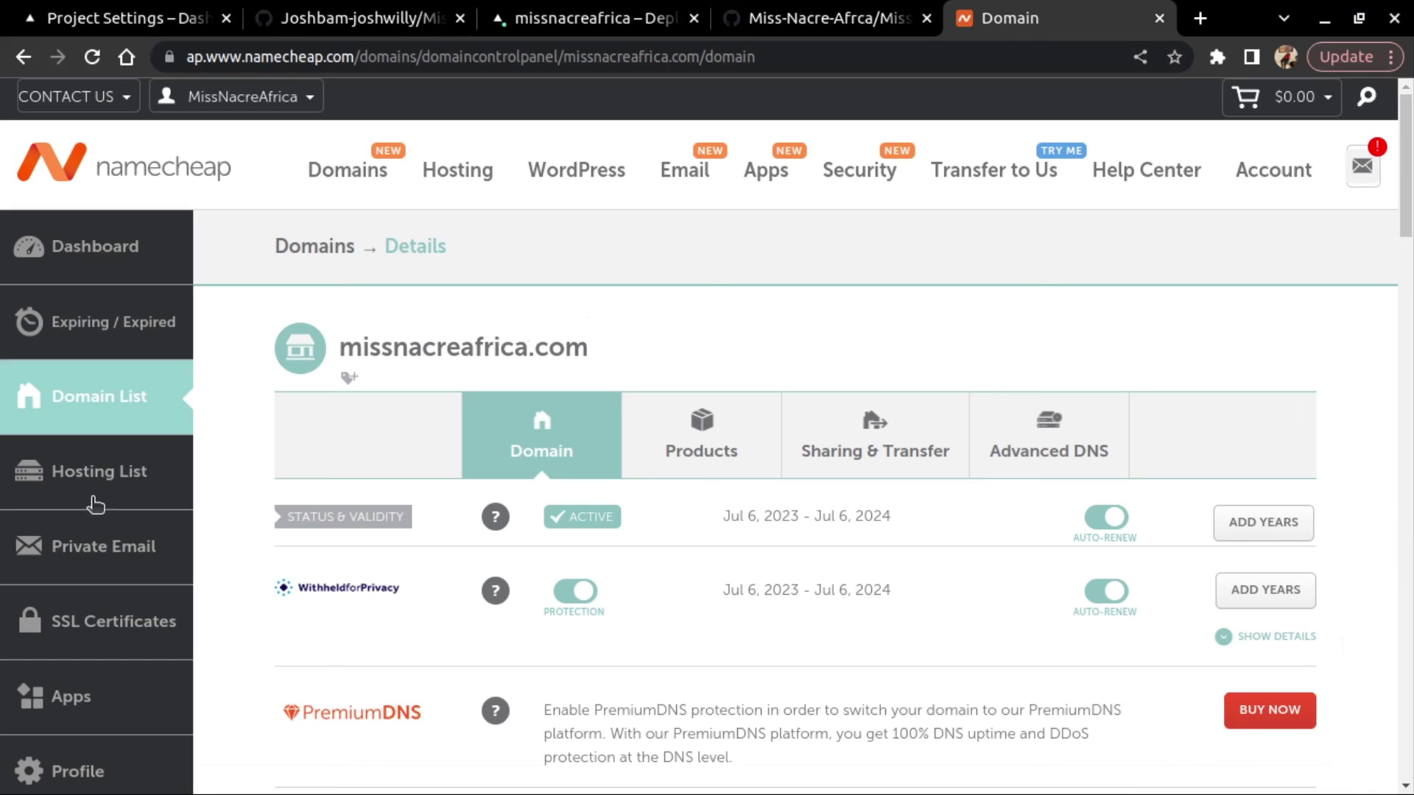
click(80, 480)
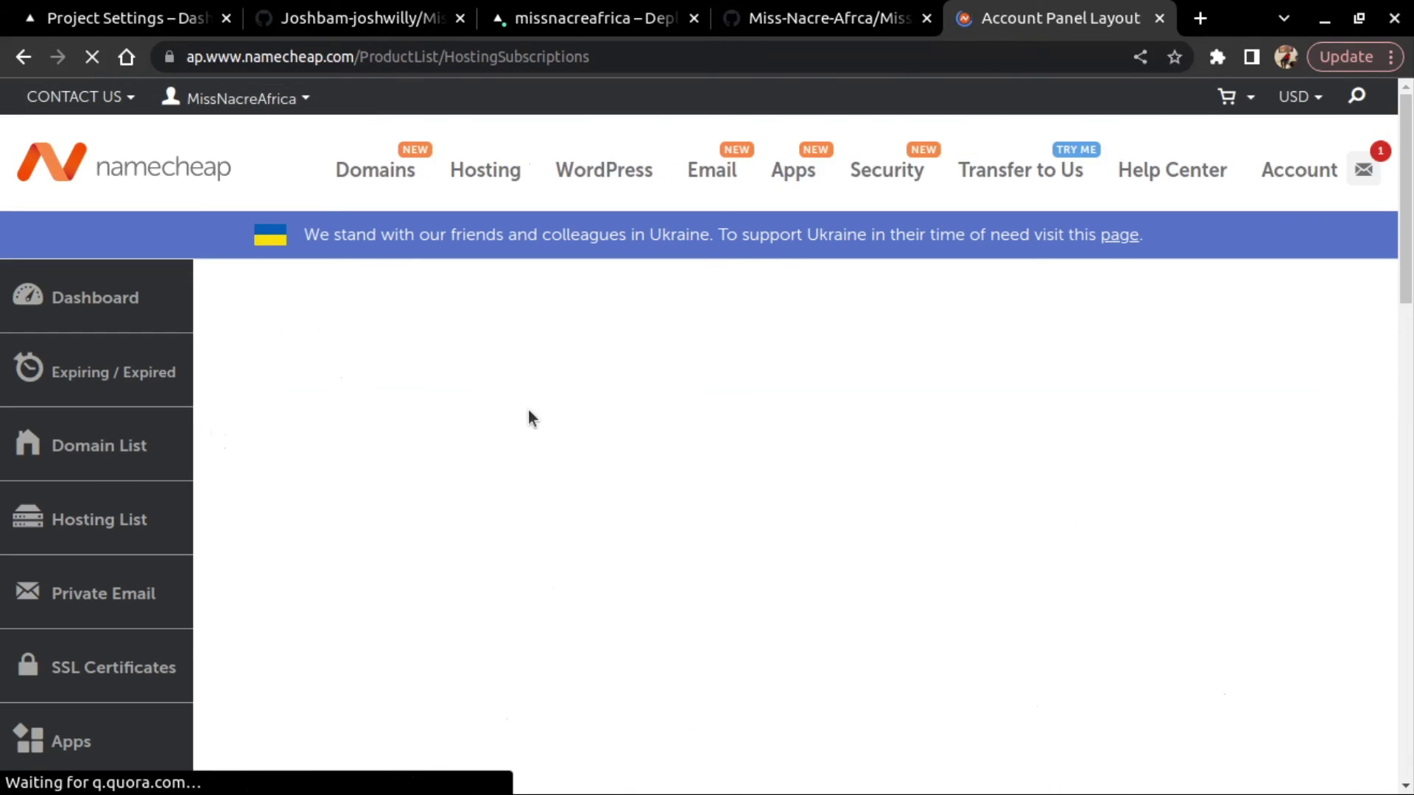
scroll(528, 408, down, 1)
scroll(528, 408, down, 4)
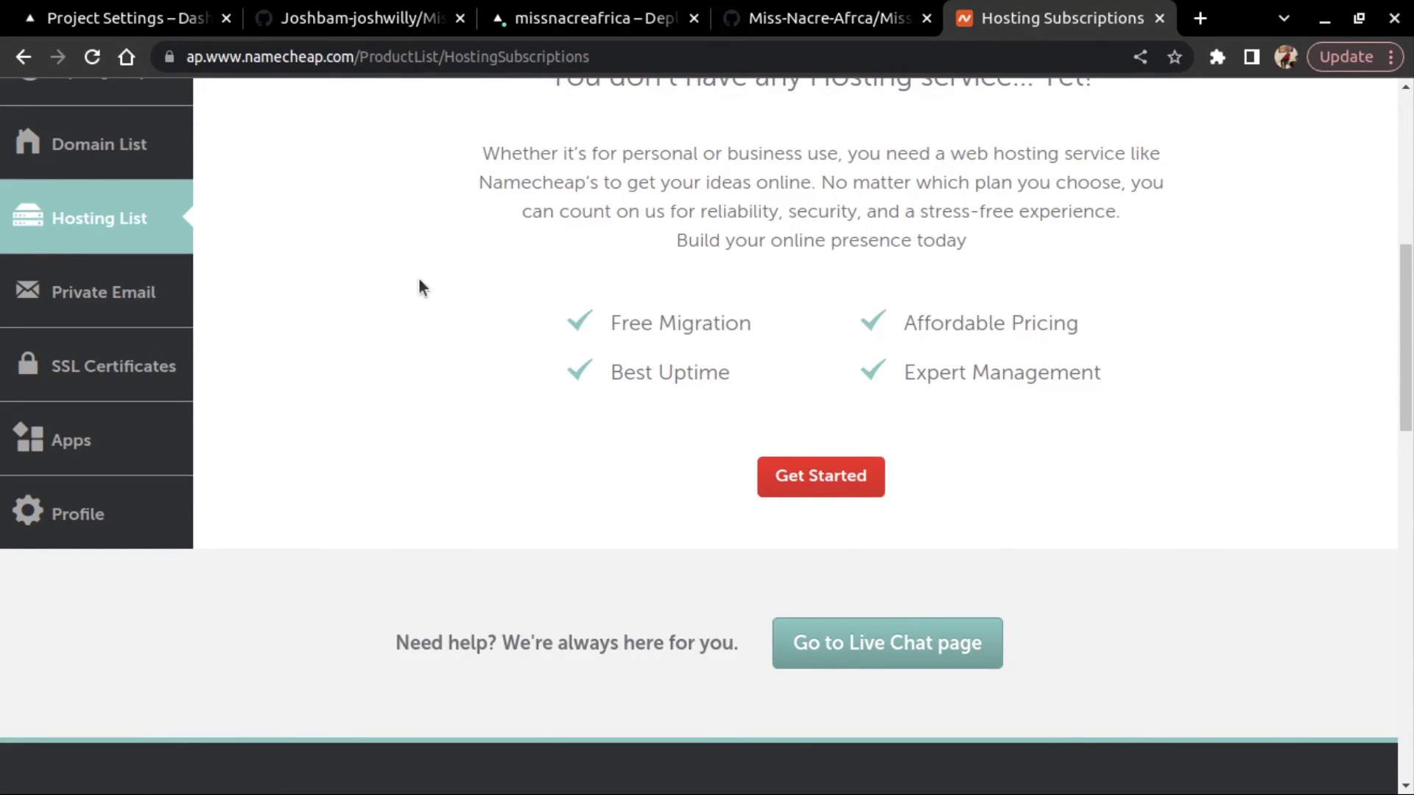
scroll(590, 261, up, 1)
scroll(591, 262, up, 4)
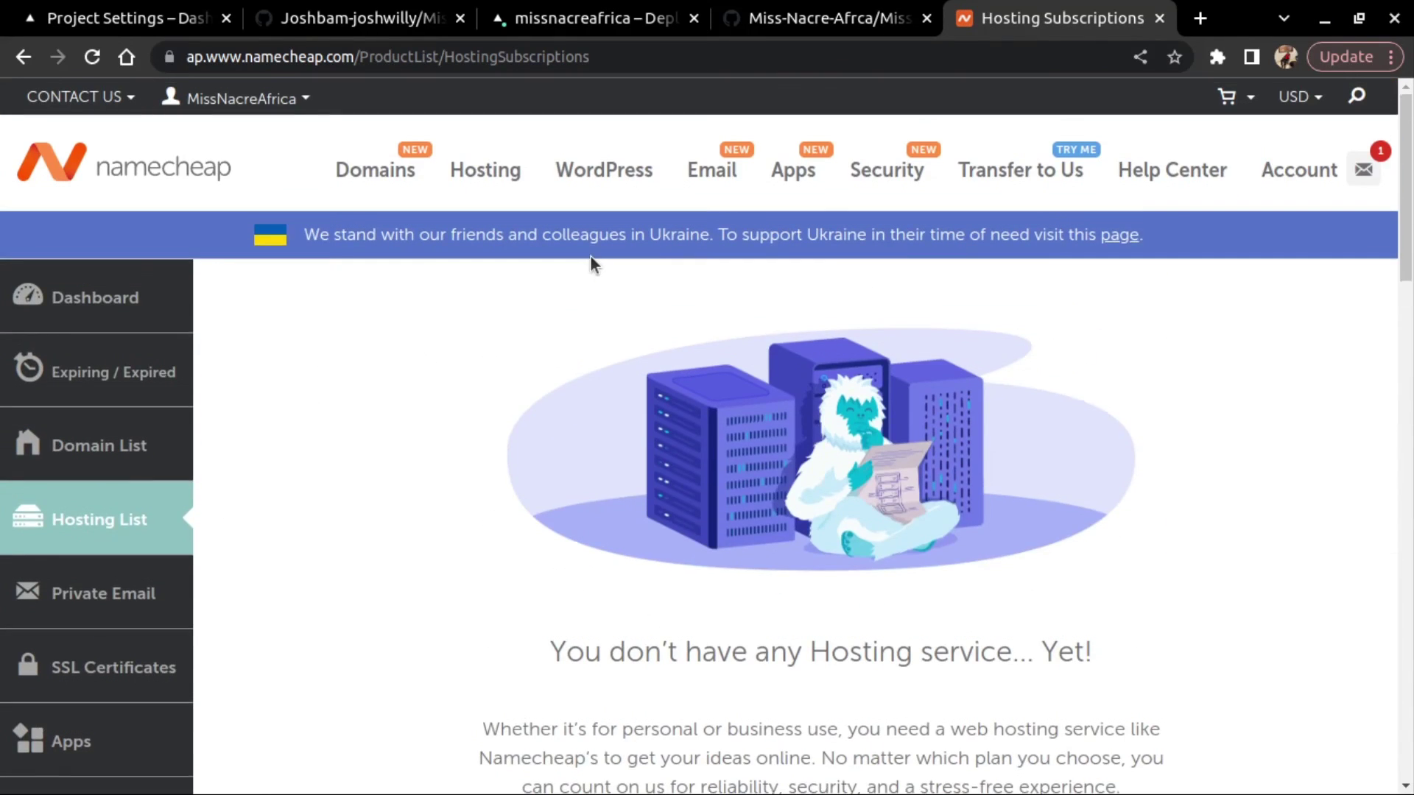
click(155, 166)
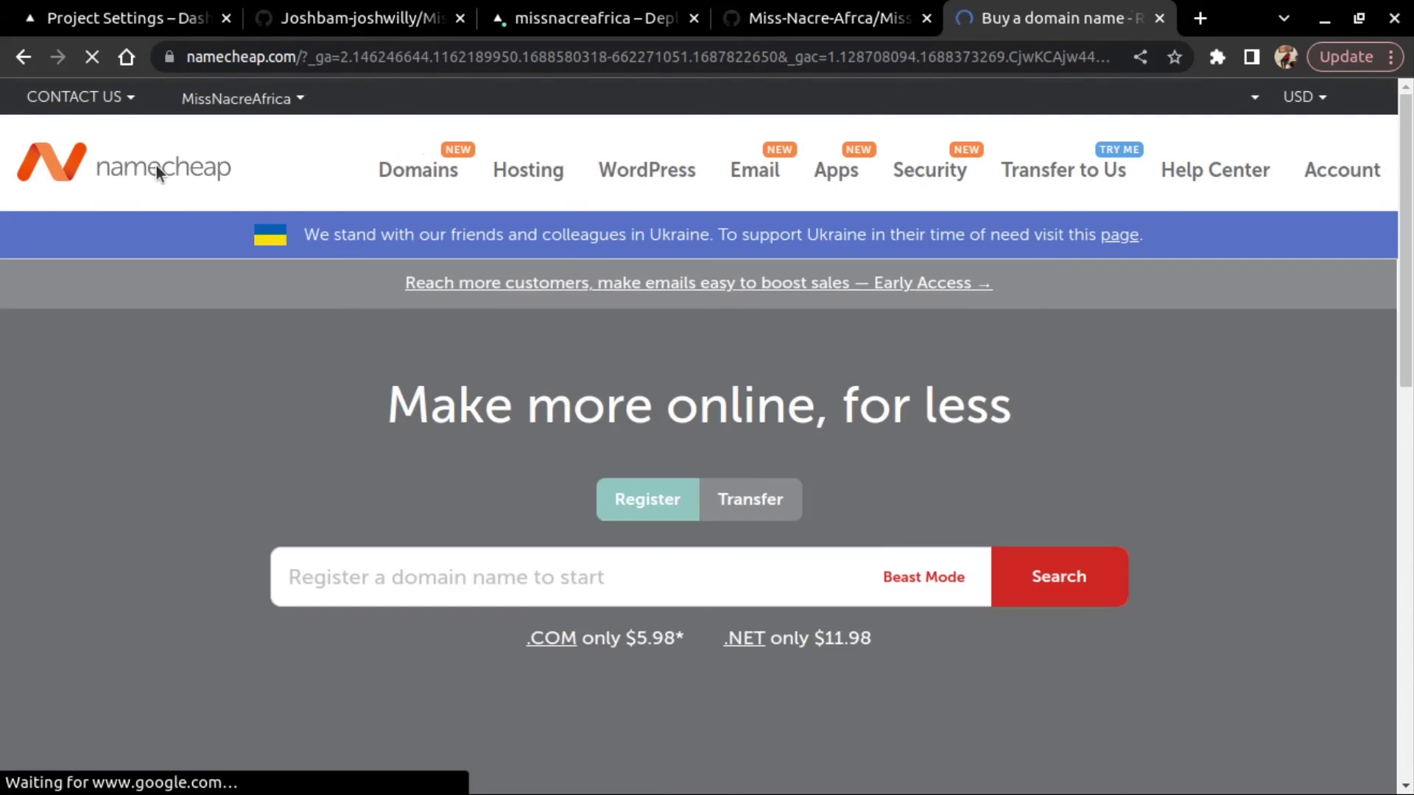
scroll(531, 376, down, 2)
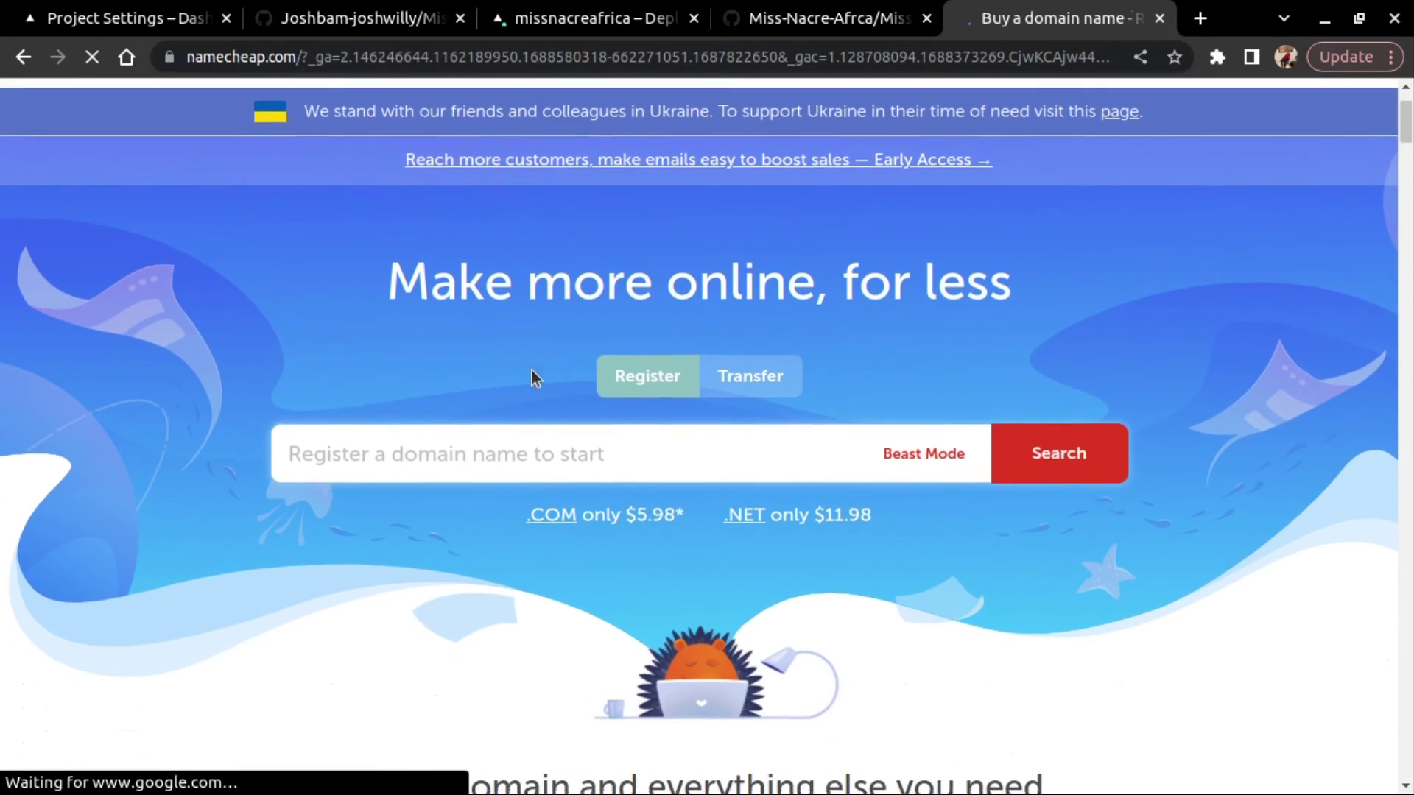
scroll(531, 377, down, 1)
scroll(531, 376, down, 2)
scroll(532, 376, down, 1)
scroll(532, 376, down, 8)
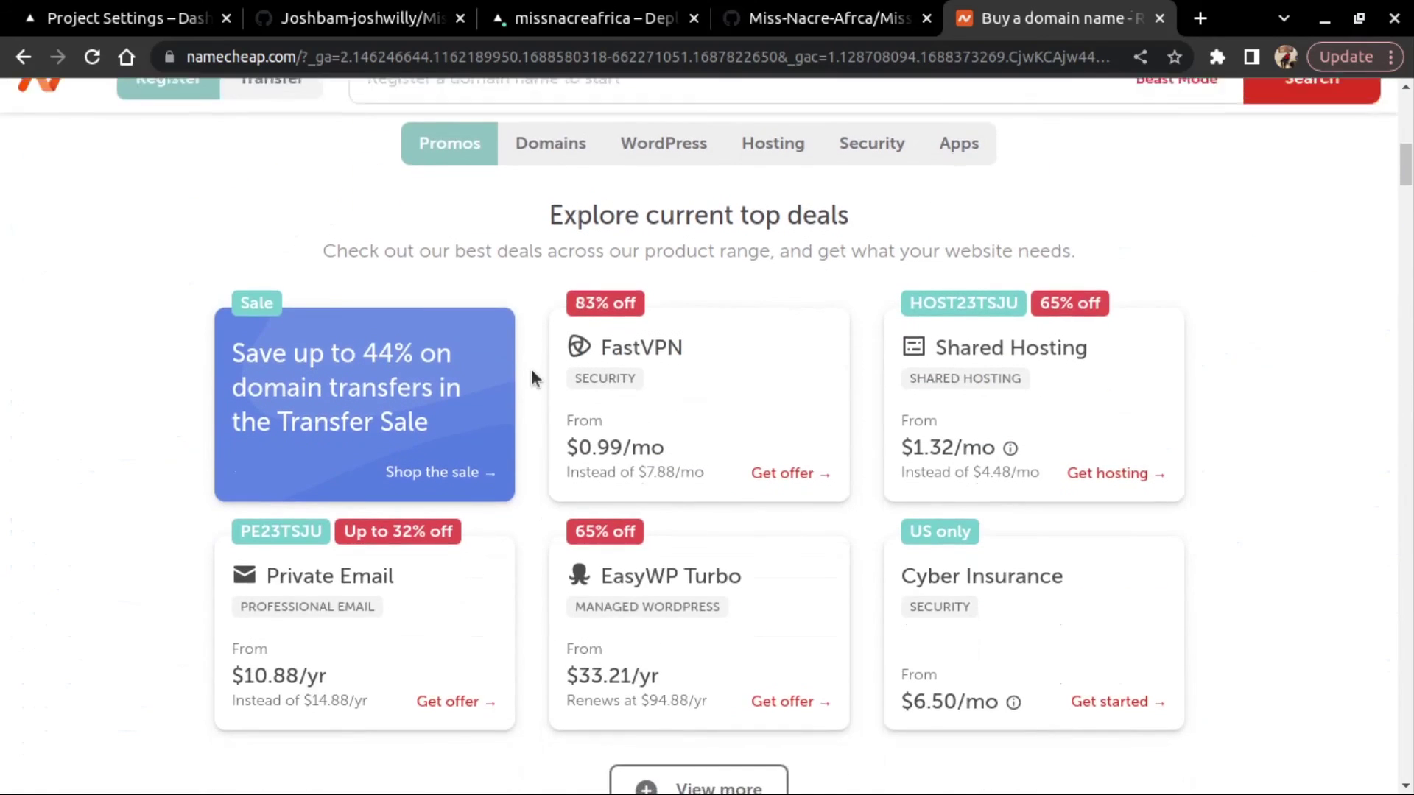
scroll(530, 377, down, 1)
scroll(531, 377, down, 2)
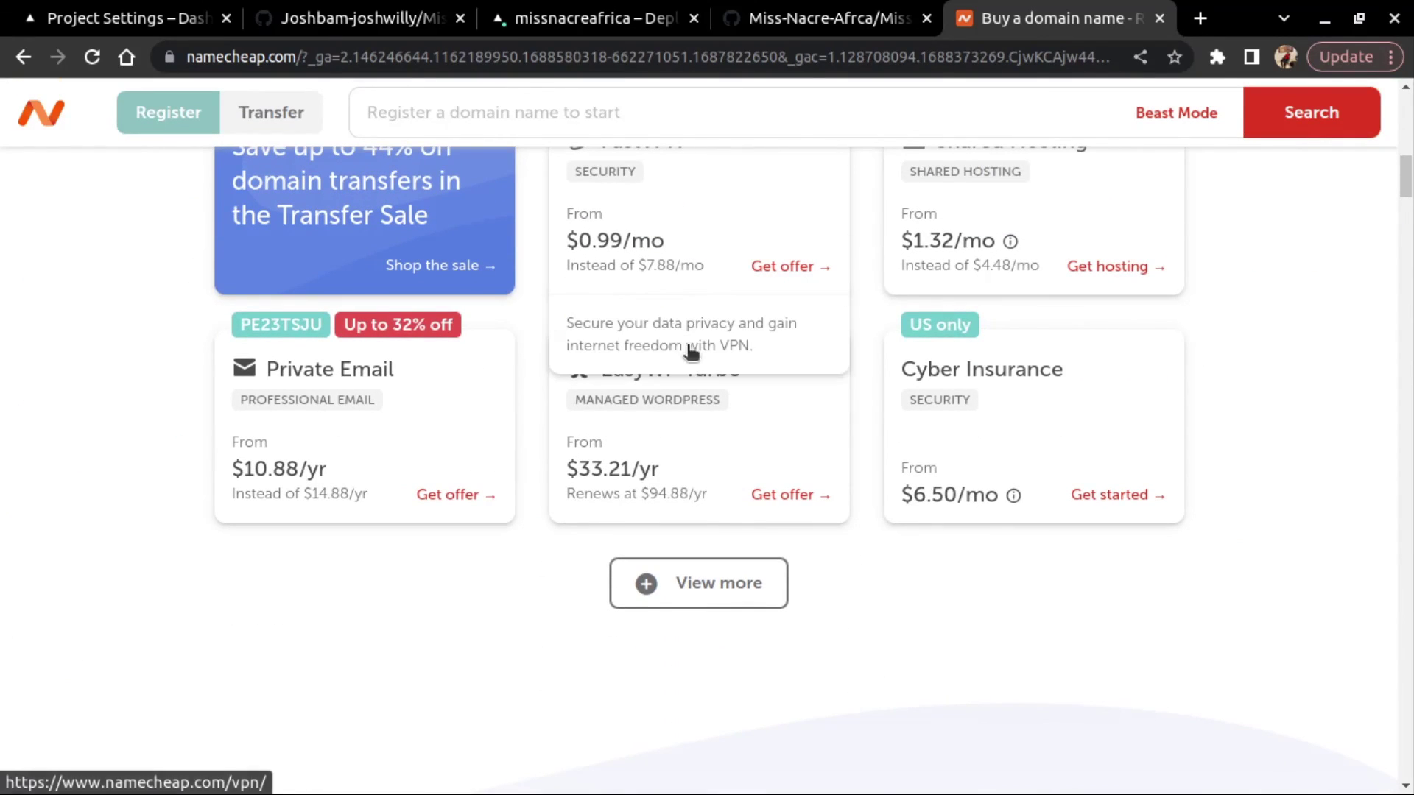
scroll(600, 283, up, 5)
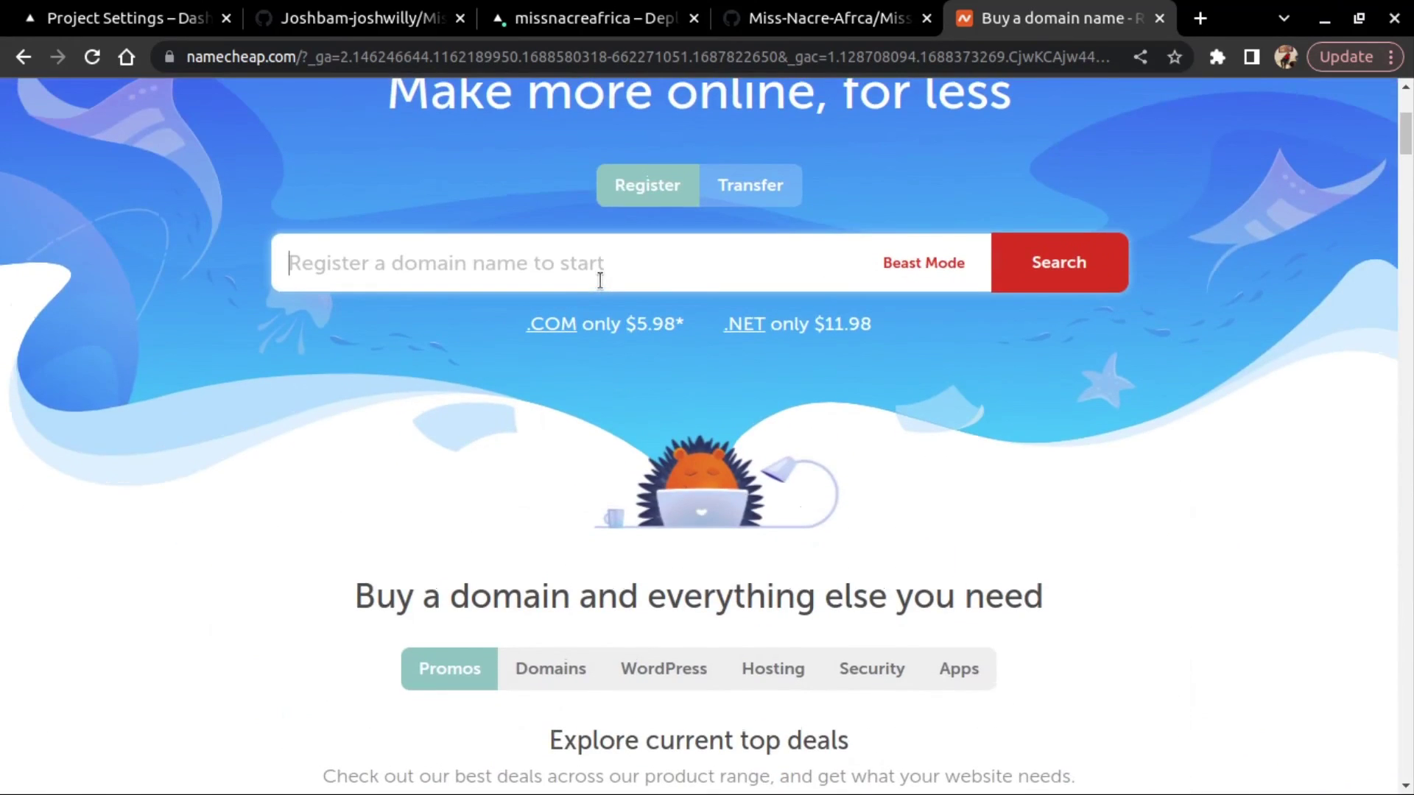
scroll(712, 179, up, 5)
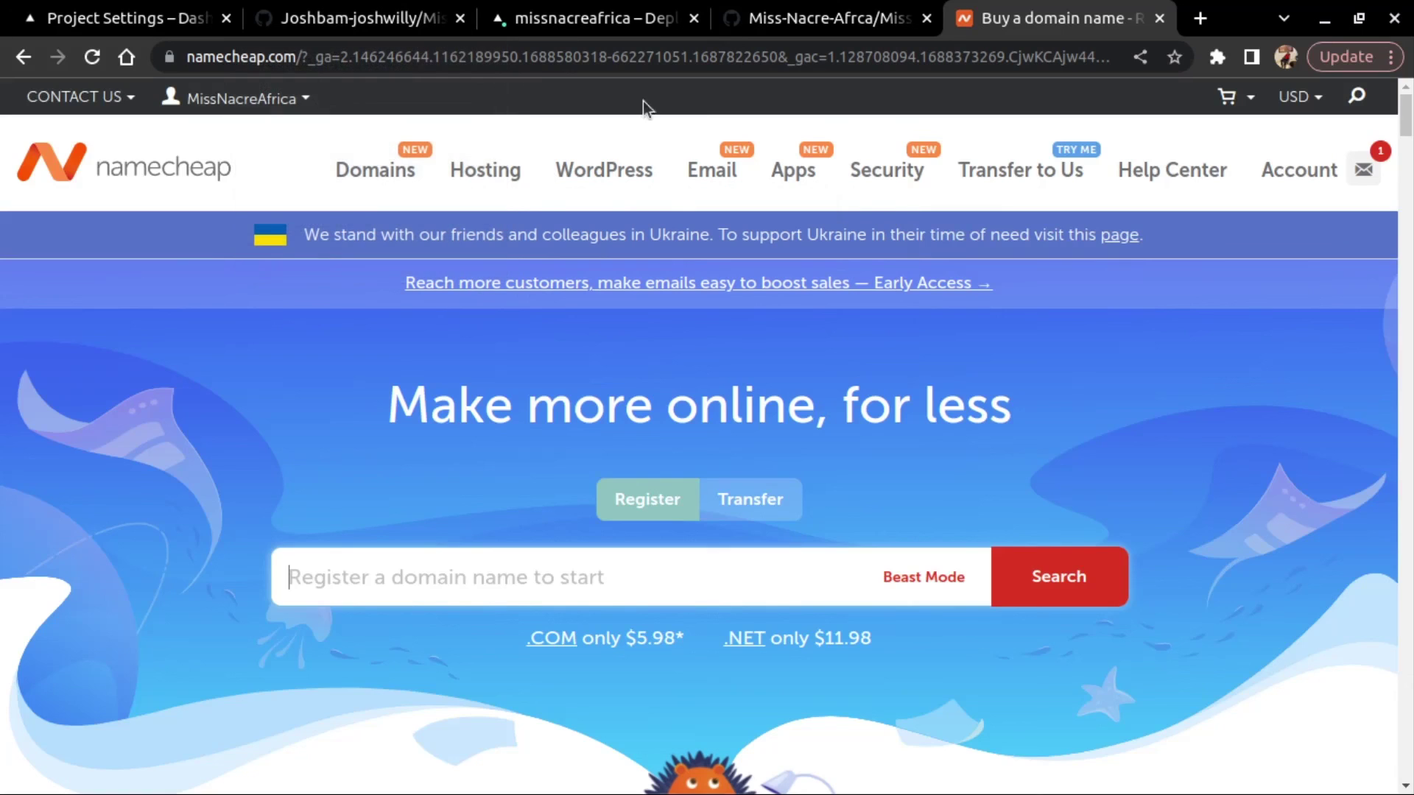
click(577, 19)
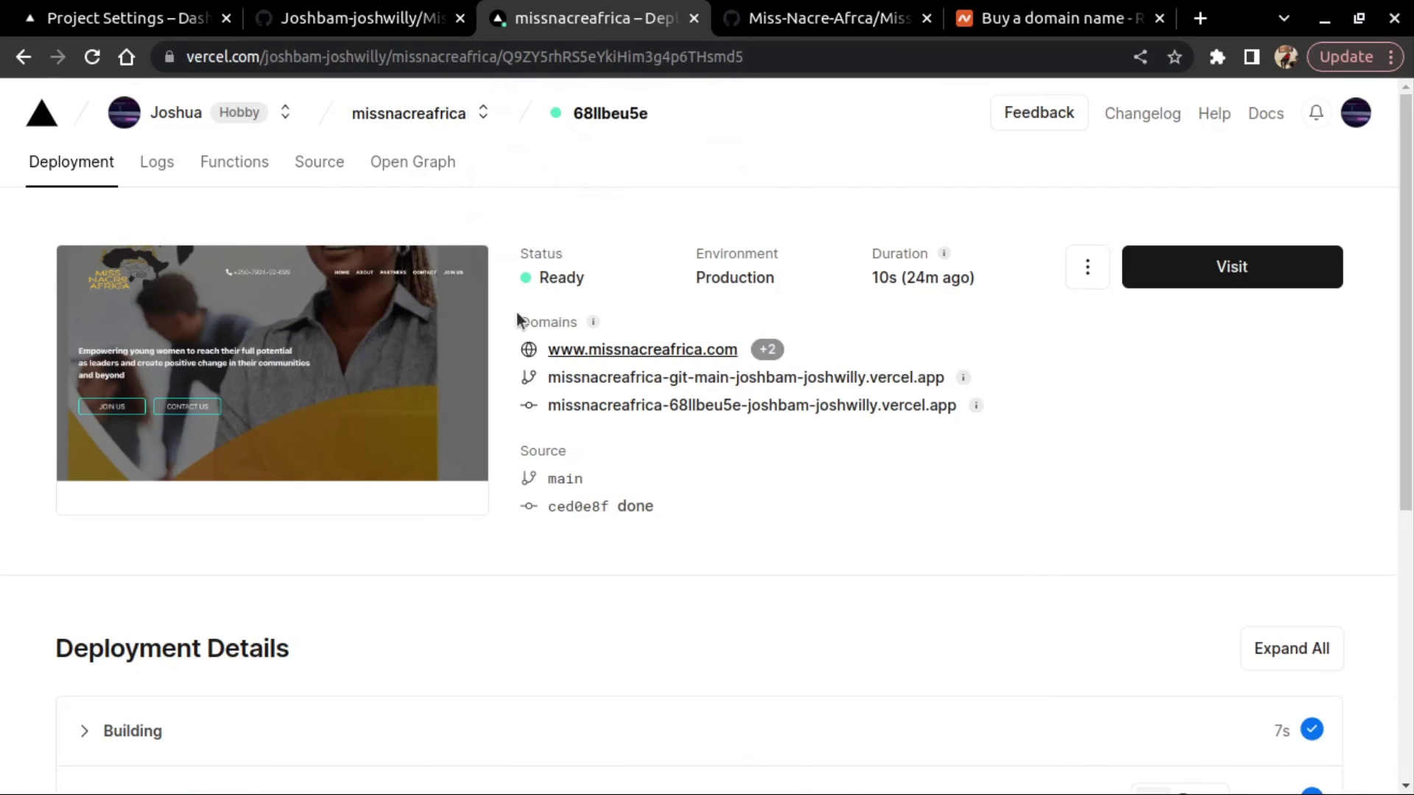